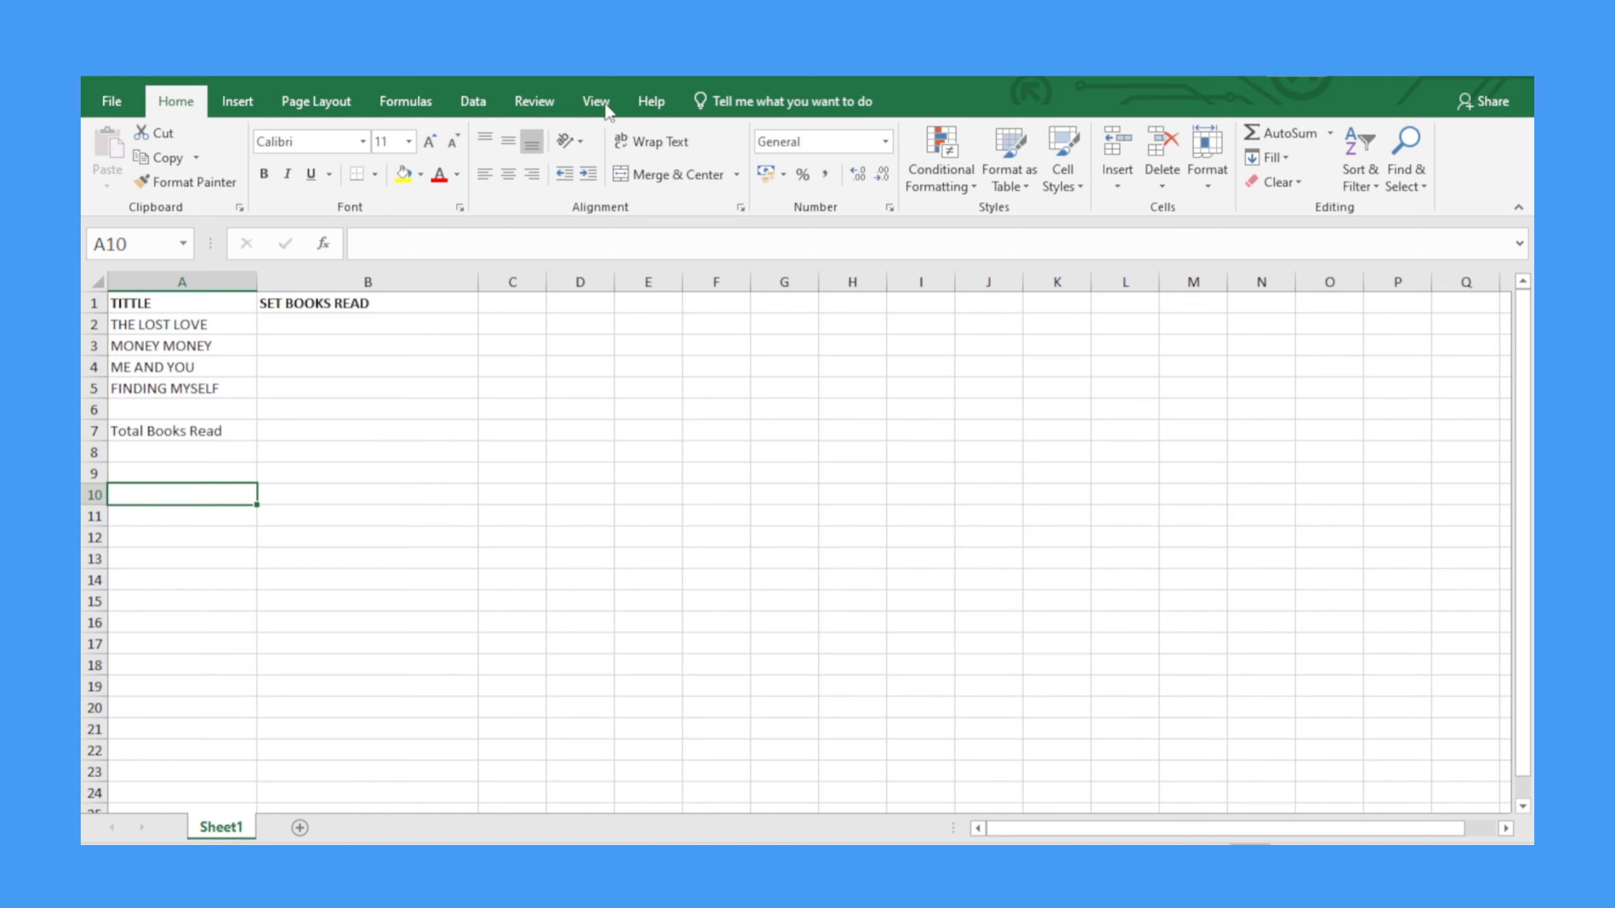
{"action": "right_click", "coordinate": [485, 95]}
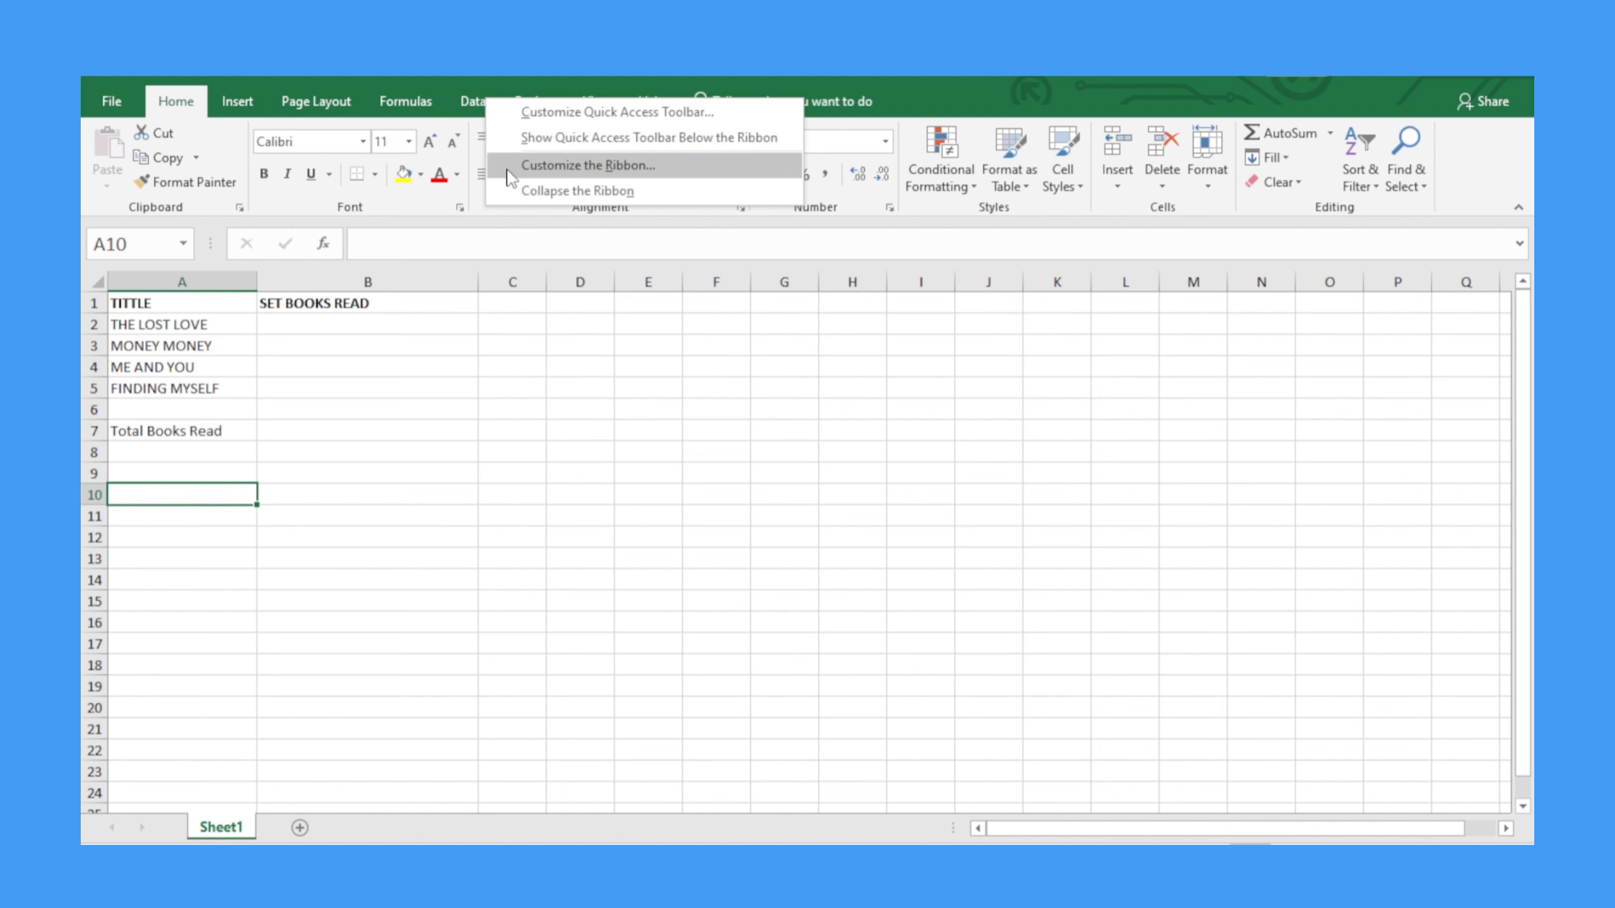
{"action": "left_click", "coordinate": [551, 172]}
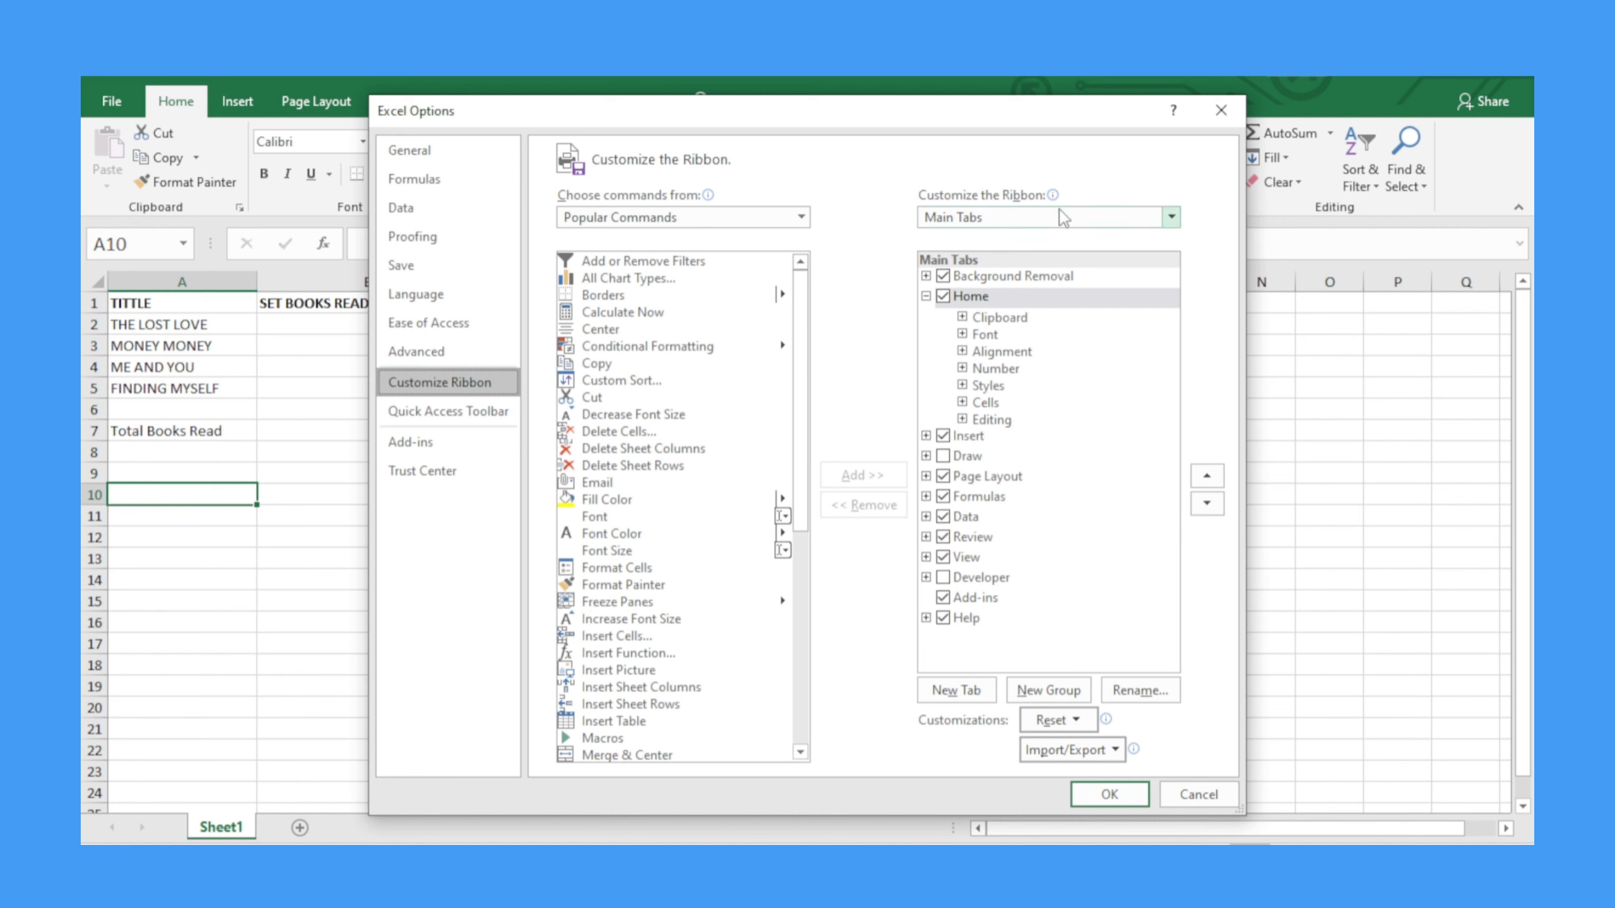
{"action": "left_click", "coordinate": [1220, 109]}
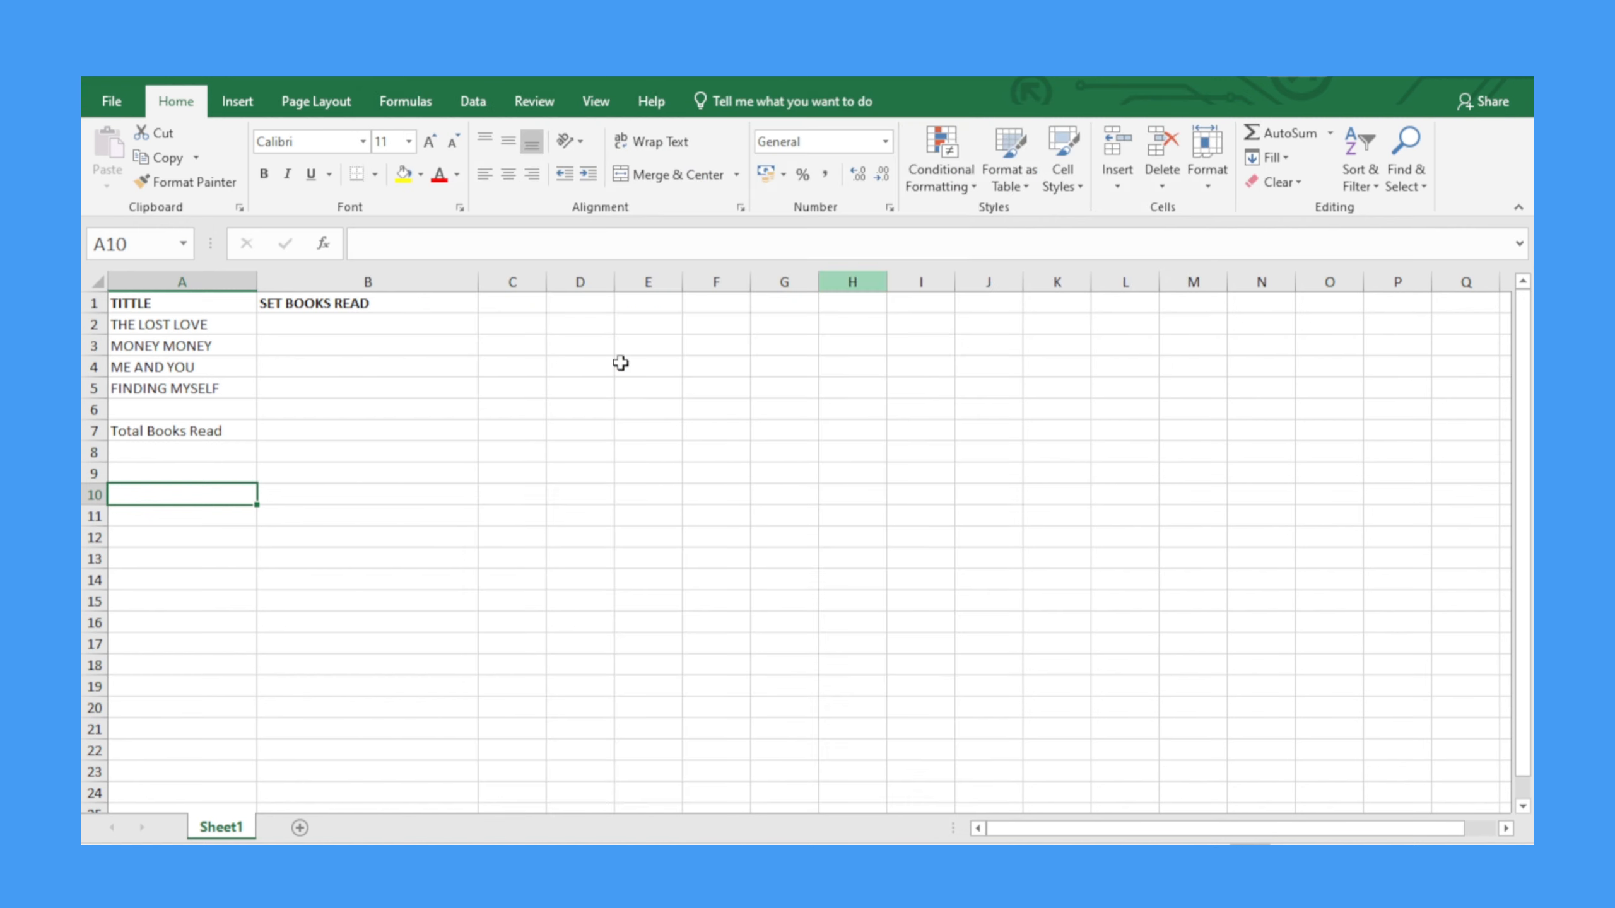
Enable the Developer tab in the ribbon customization options.
{"action": "left_click", "coordinate": [111, 102]}
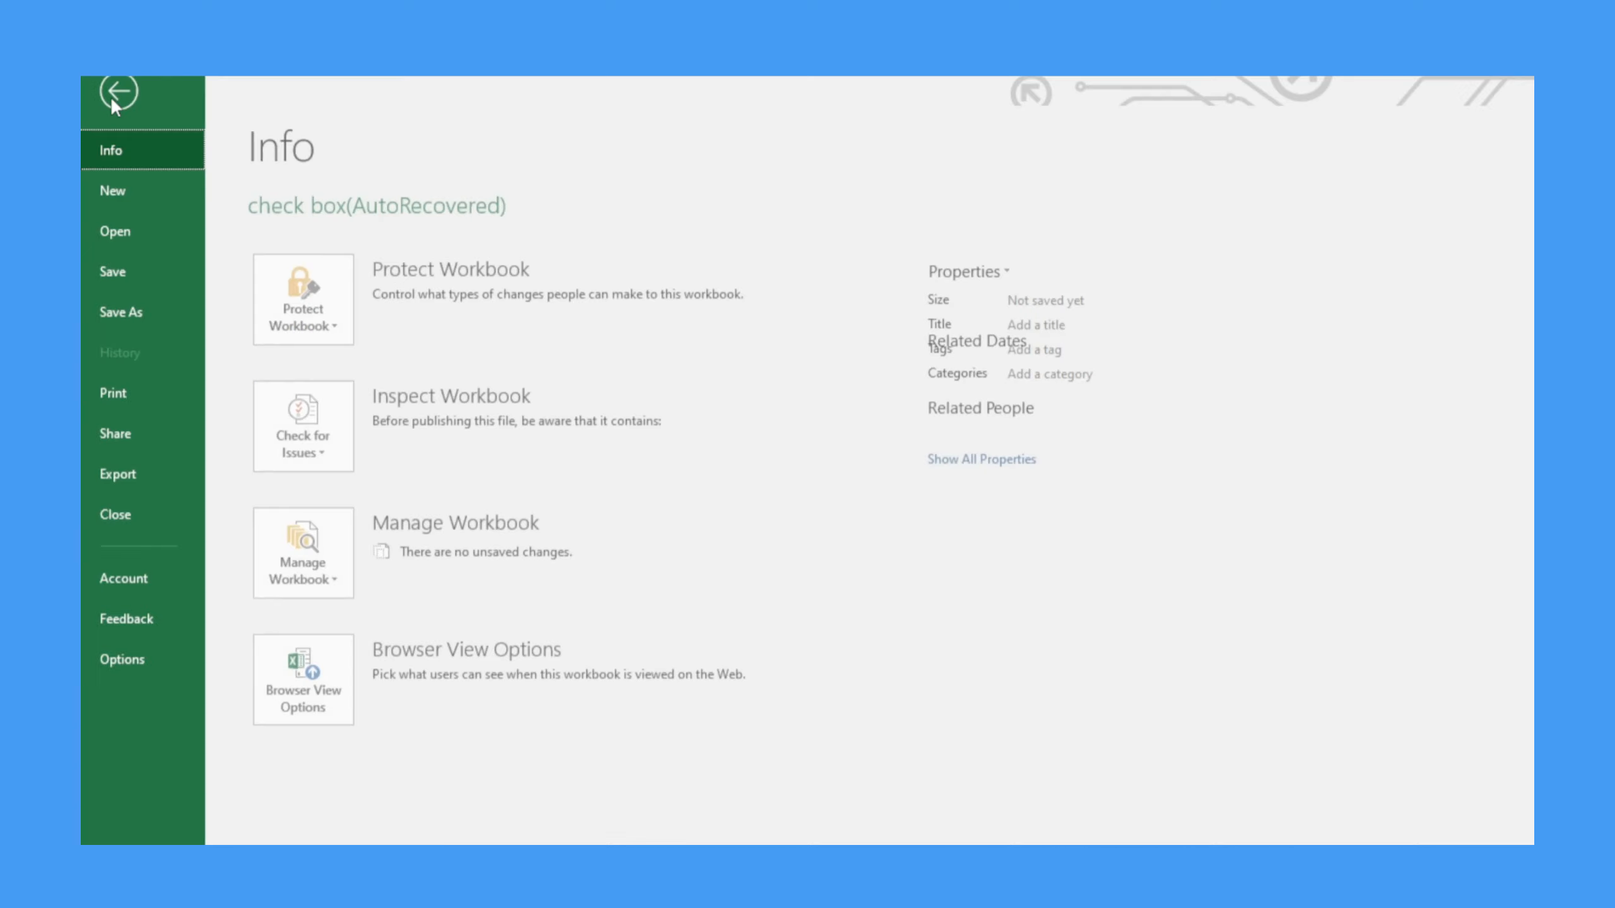
{"action": "left_click", "coordinate": [141, 654]}
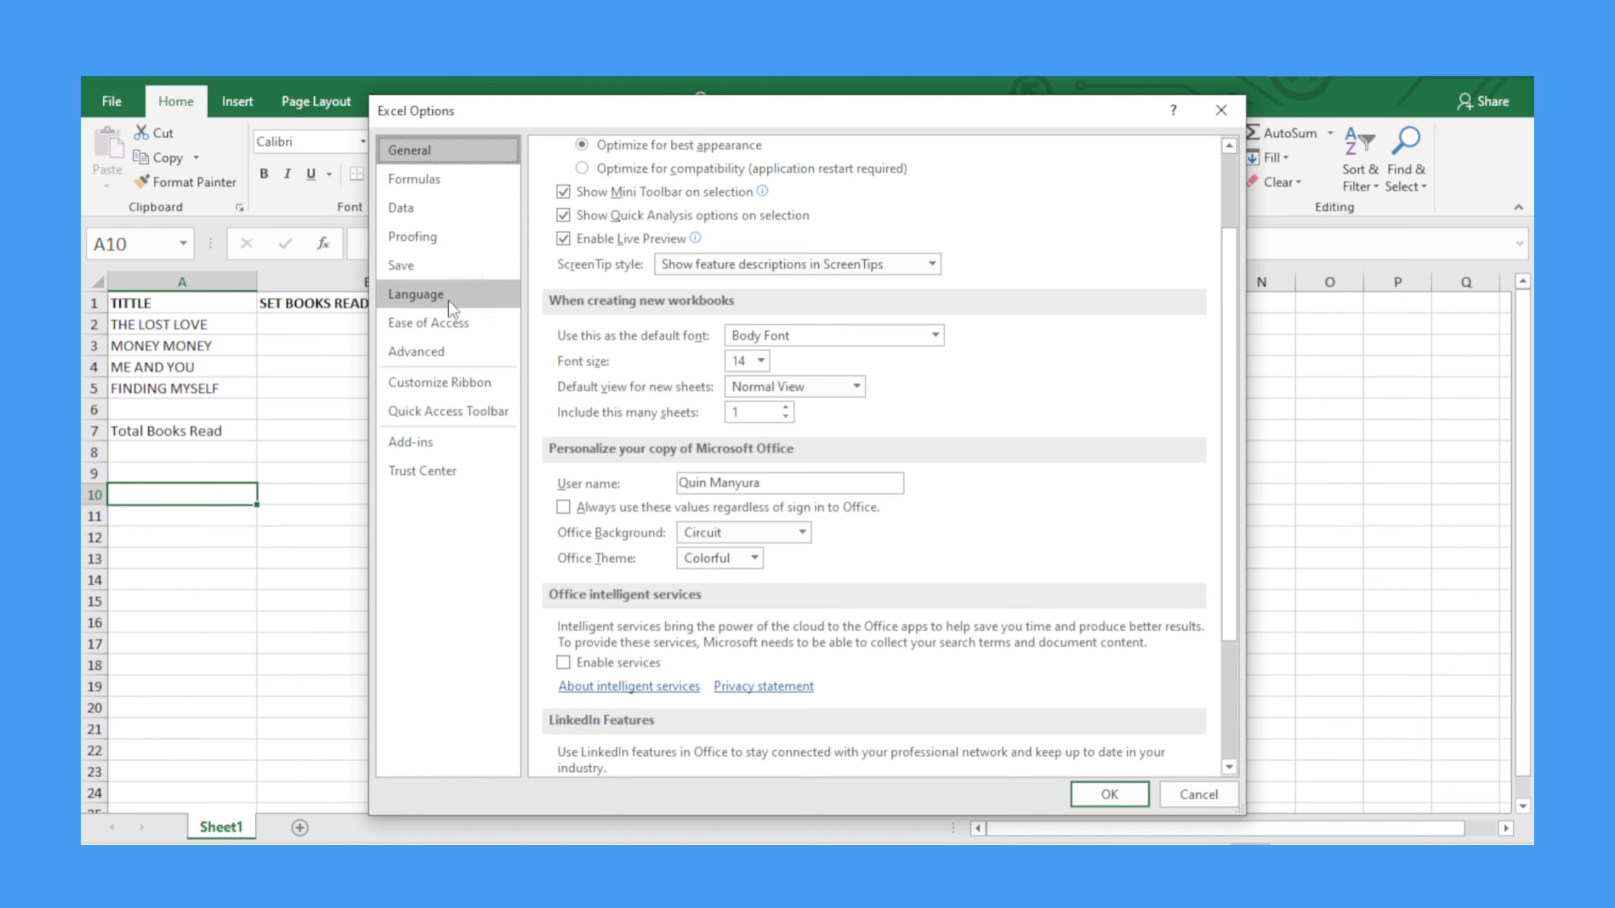
{"action": "left_click", "coordinate": [420, 385]}
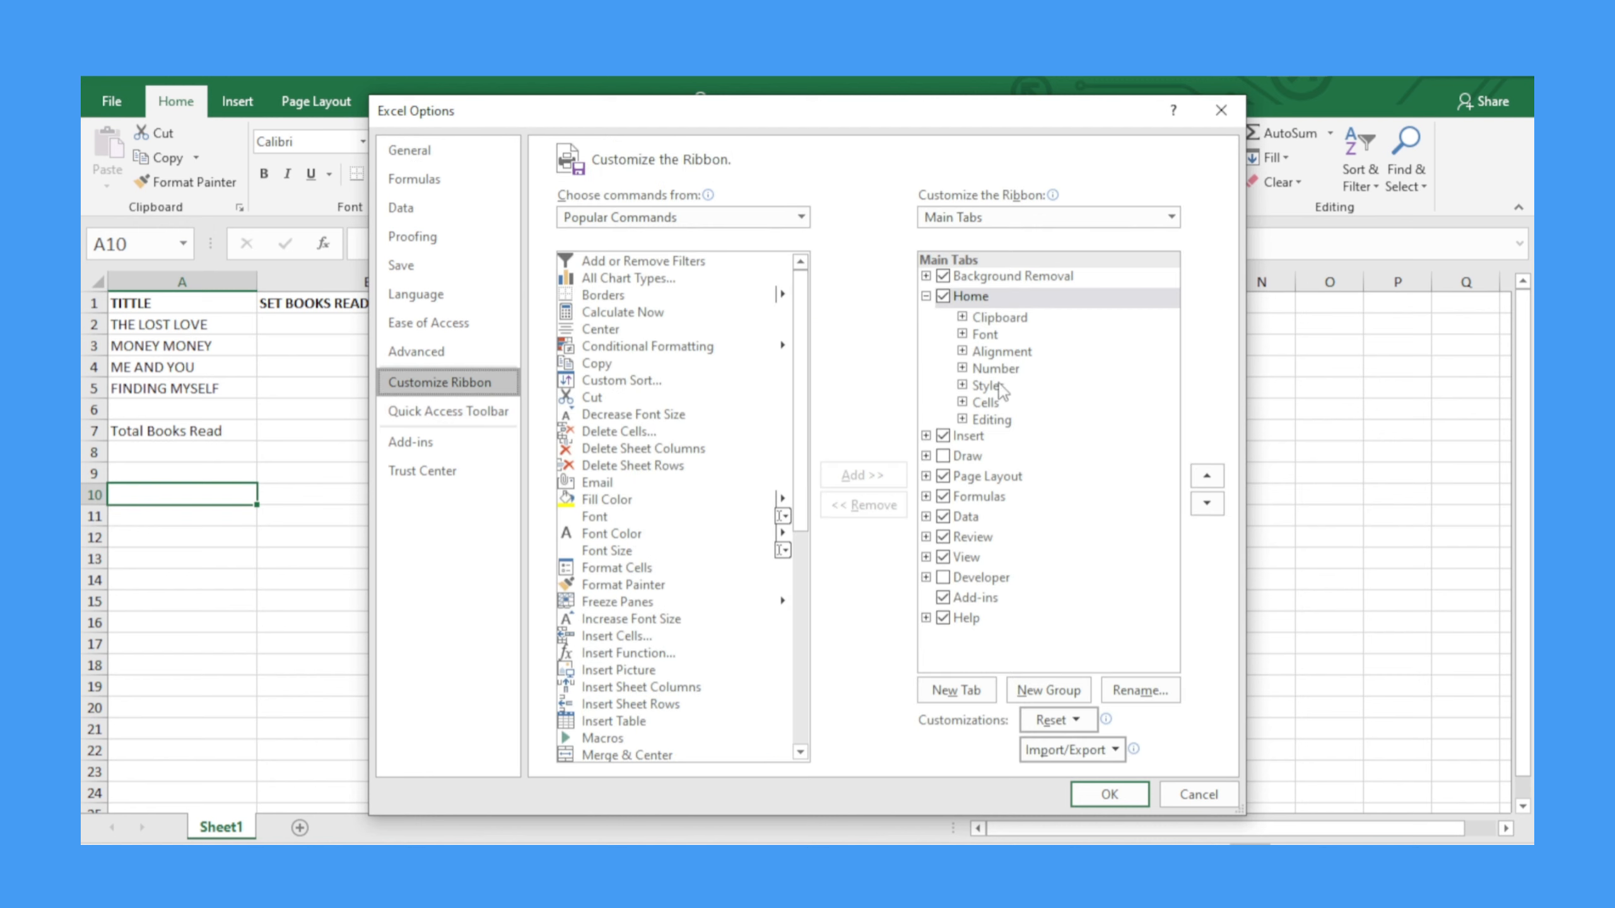
{"action": "left_click", "coordinate": [944, 579]}
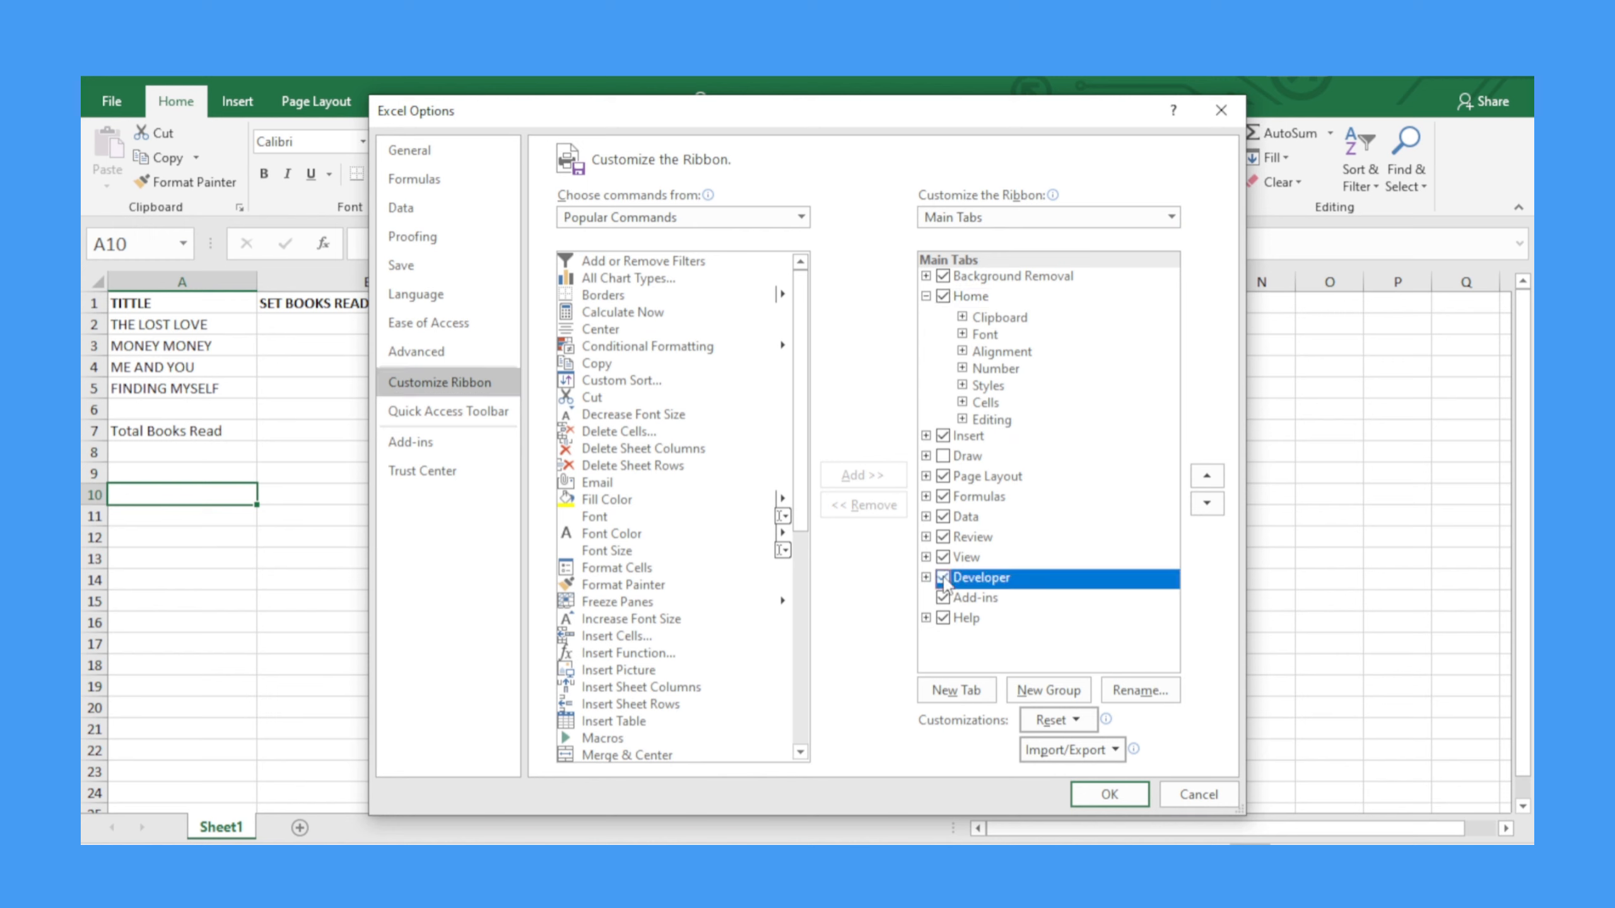
{"action": "left_click", "coordinate": [1092, 796]}
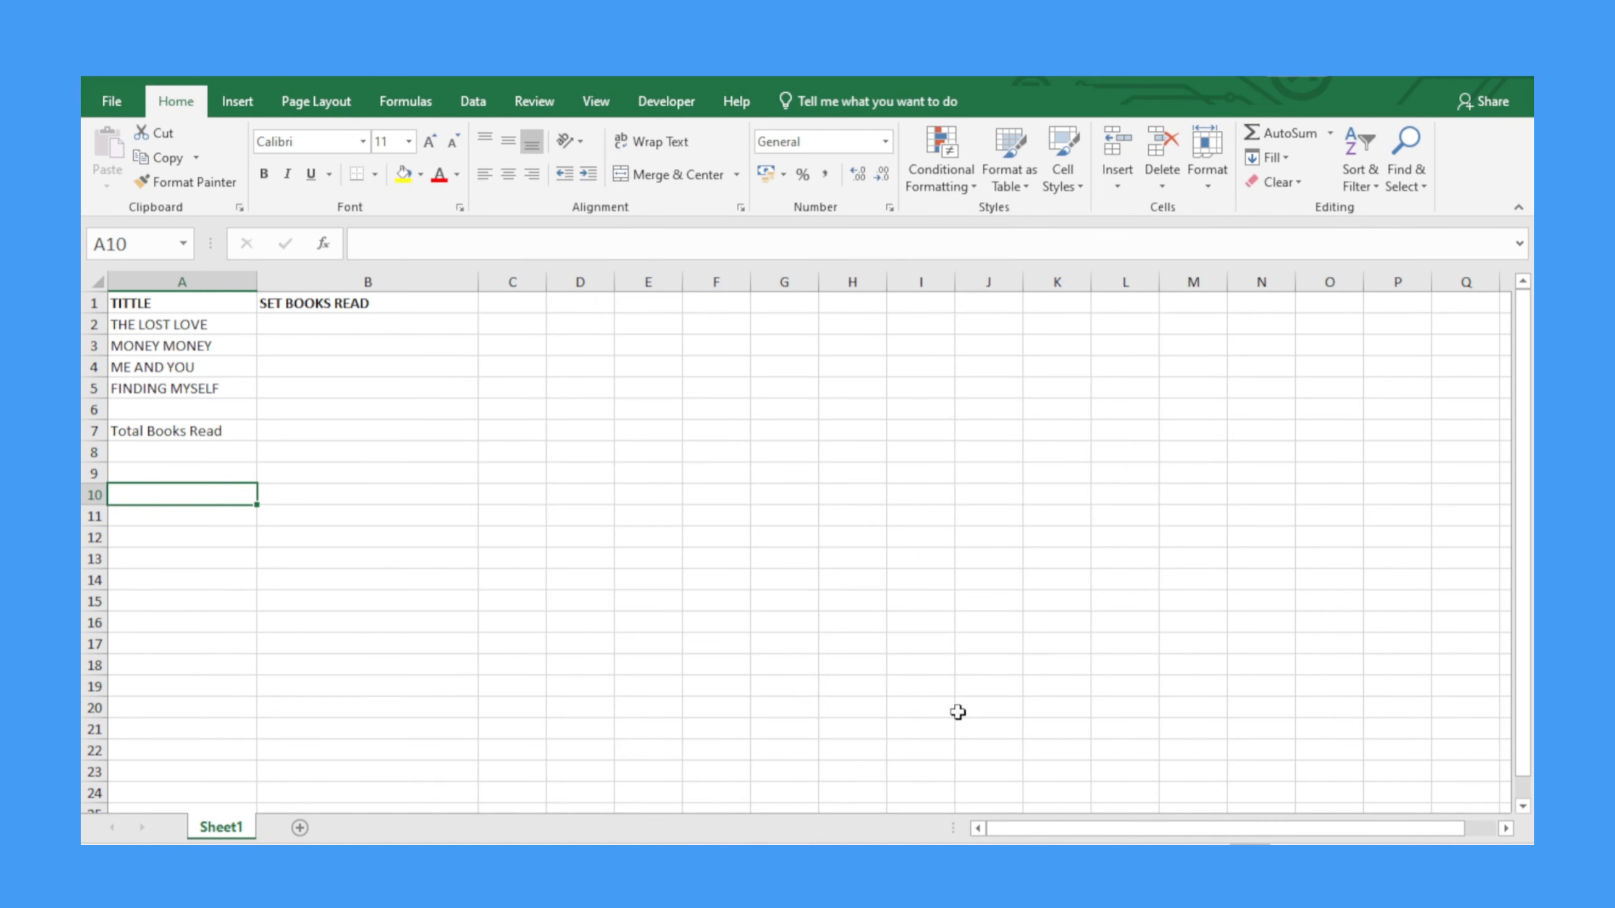
Insert a form-control check box in column B beside THE LOST LOVE.
{"action": "left_click", "coordinate": [684, 100]}
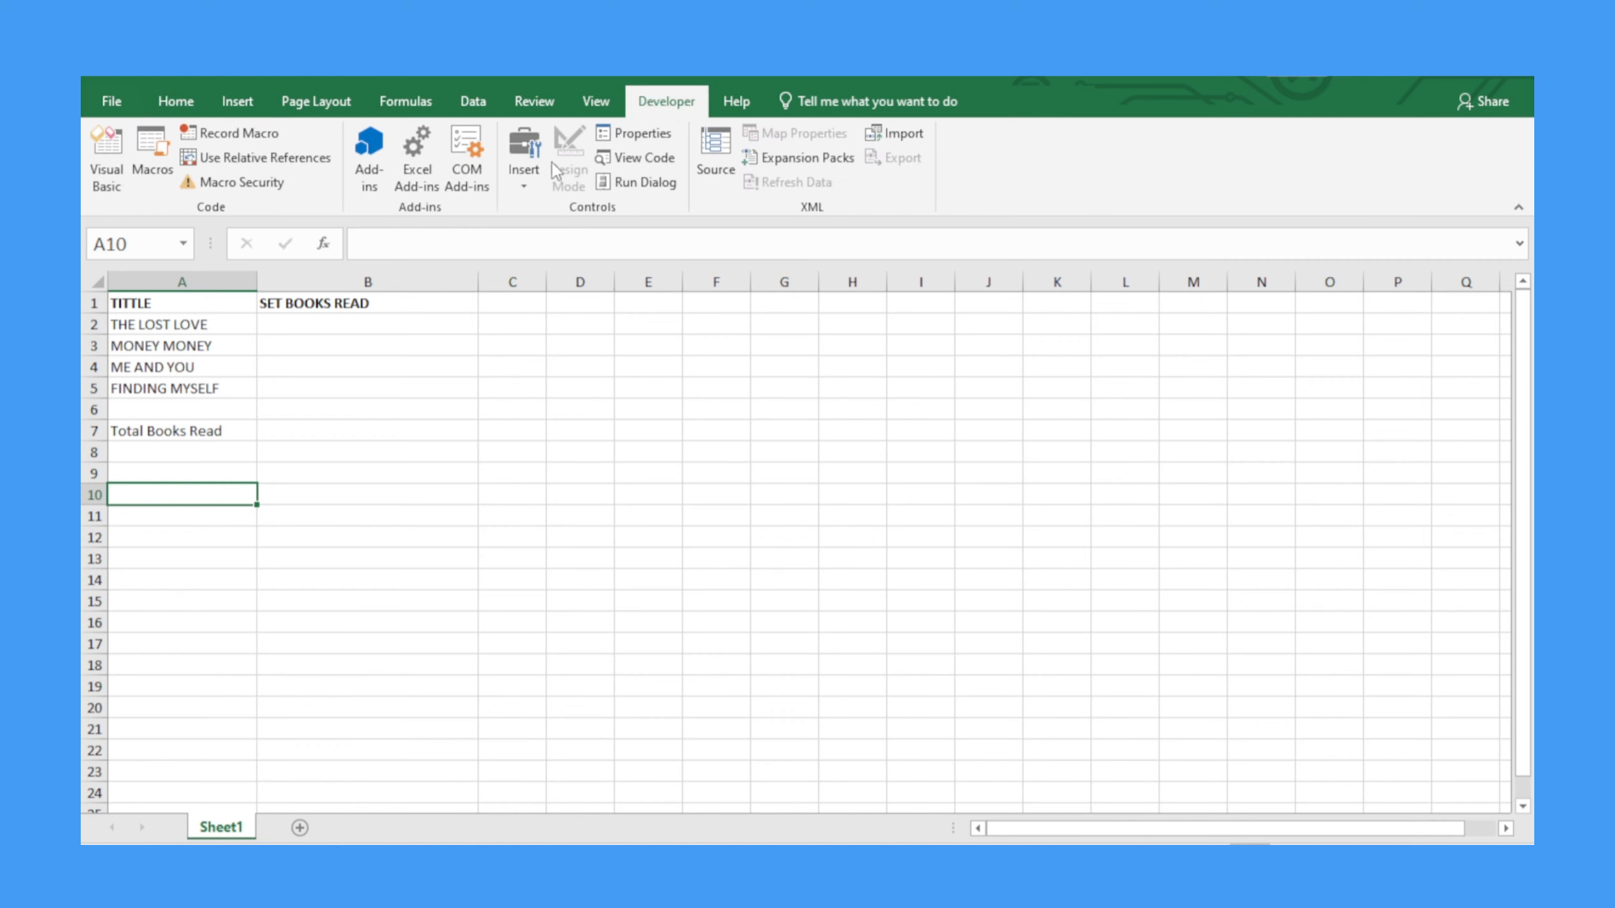
{"action": "left_click", "coordinate": [527, 187]}
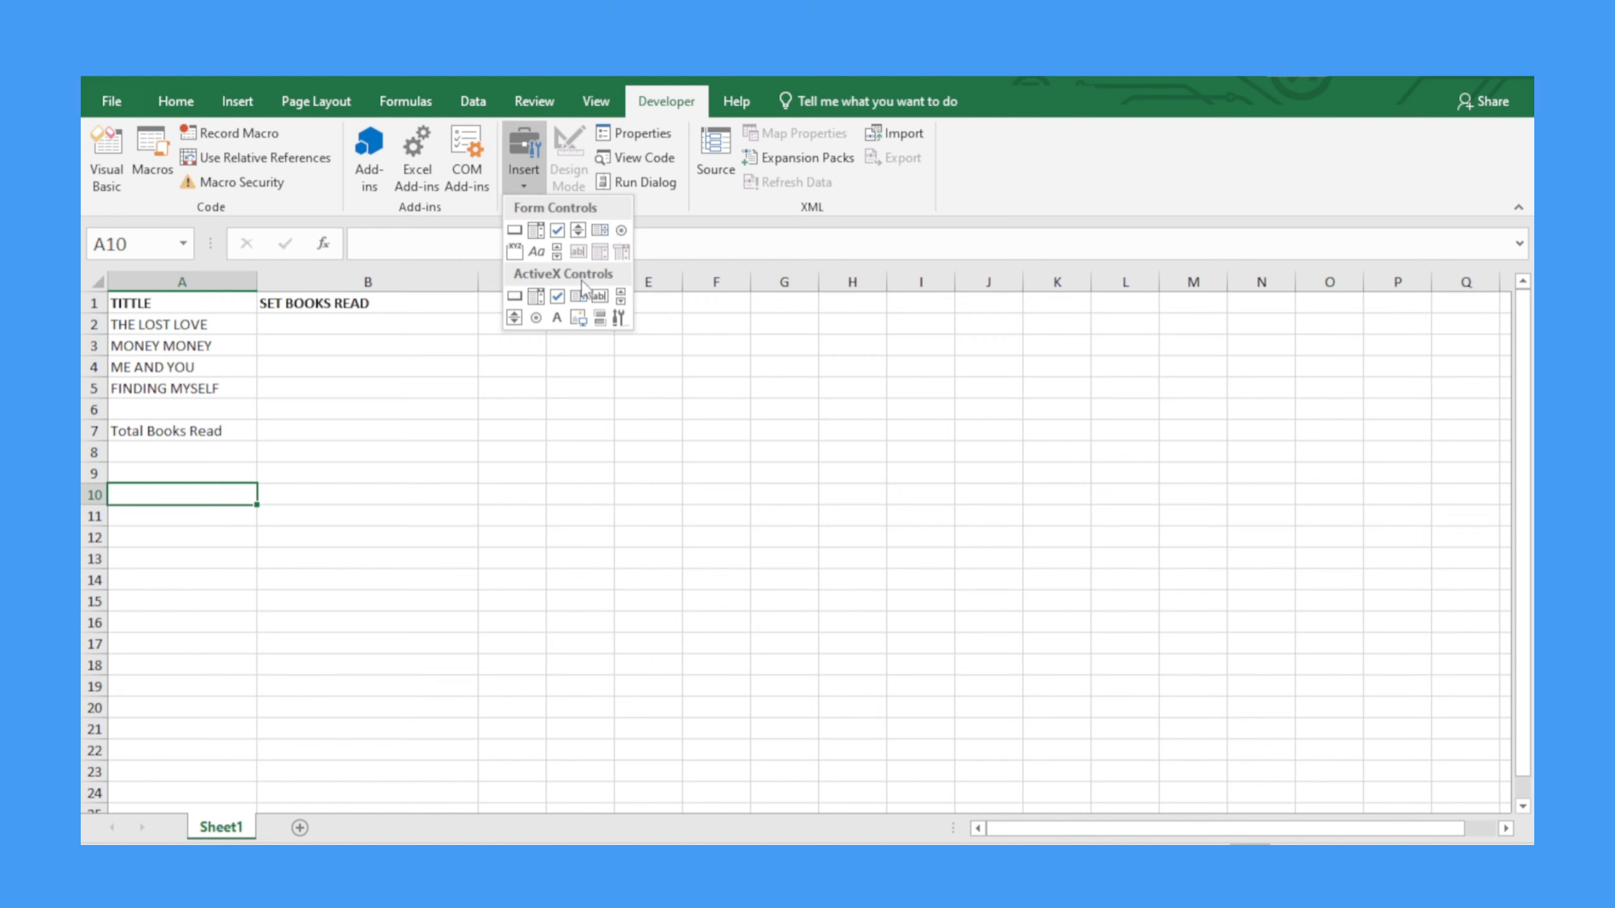
{"action": "left_click", "coordinate": [557, 230]}
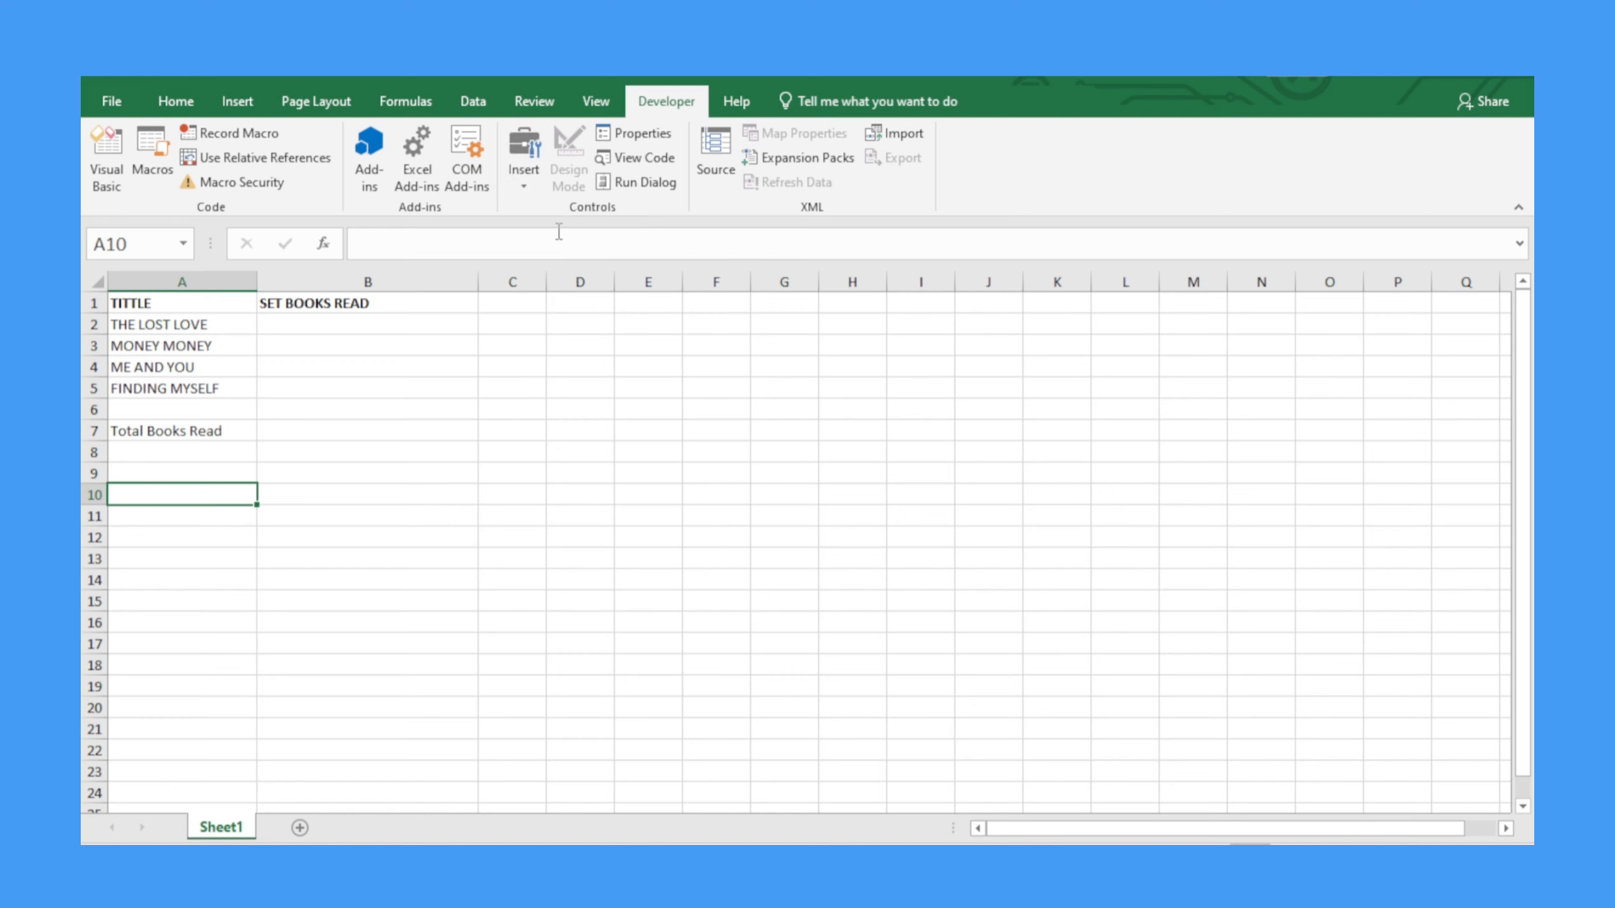
{"action": "left_click", "coordinate": [309, 321]}
{"action": "left_click_drag", "start_coordinate": [310, 321], "coordinate": [335, 336]}
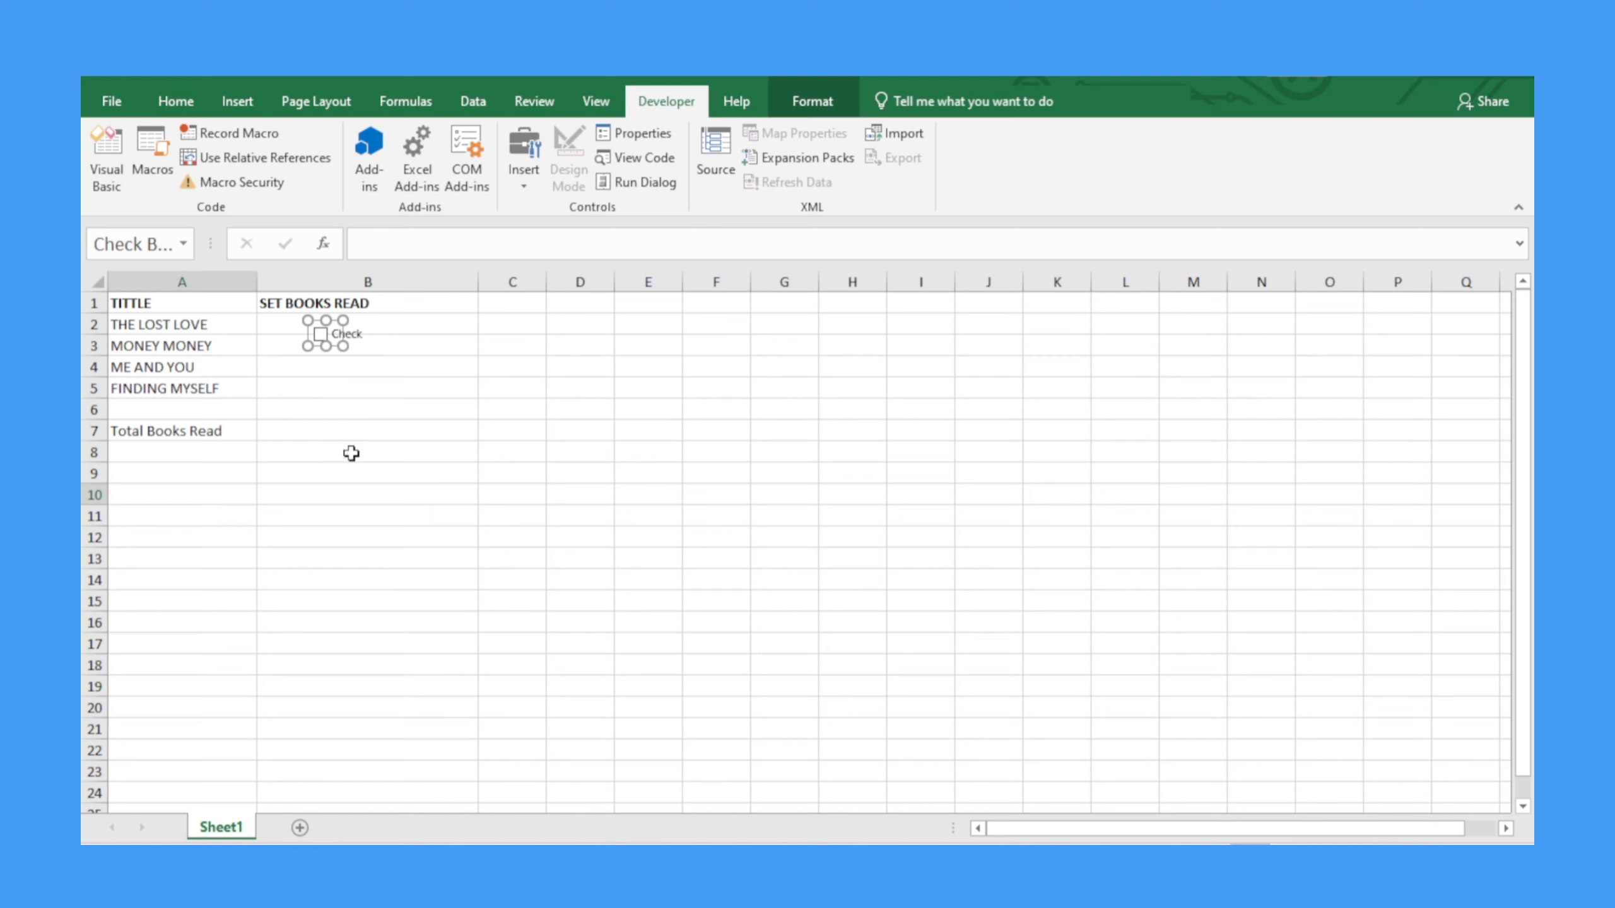
Nudge the check box upward until it lines up with row 2, and deselect it.
{"action": "key", "text": "Up"}
{"action": "key", "text": "Up"}
{"action": "key", "text": "Up"}
{"action": "key", "text": "Up"}
{"action": "key", "text": "Up"}
{"action": "key", "text": "Up"}
{"action": "key", "text": "Up"}
{"action": "key", "text": "Up"}
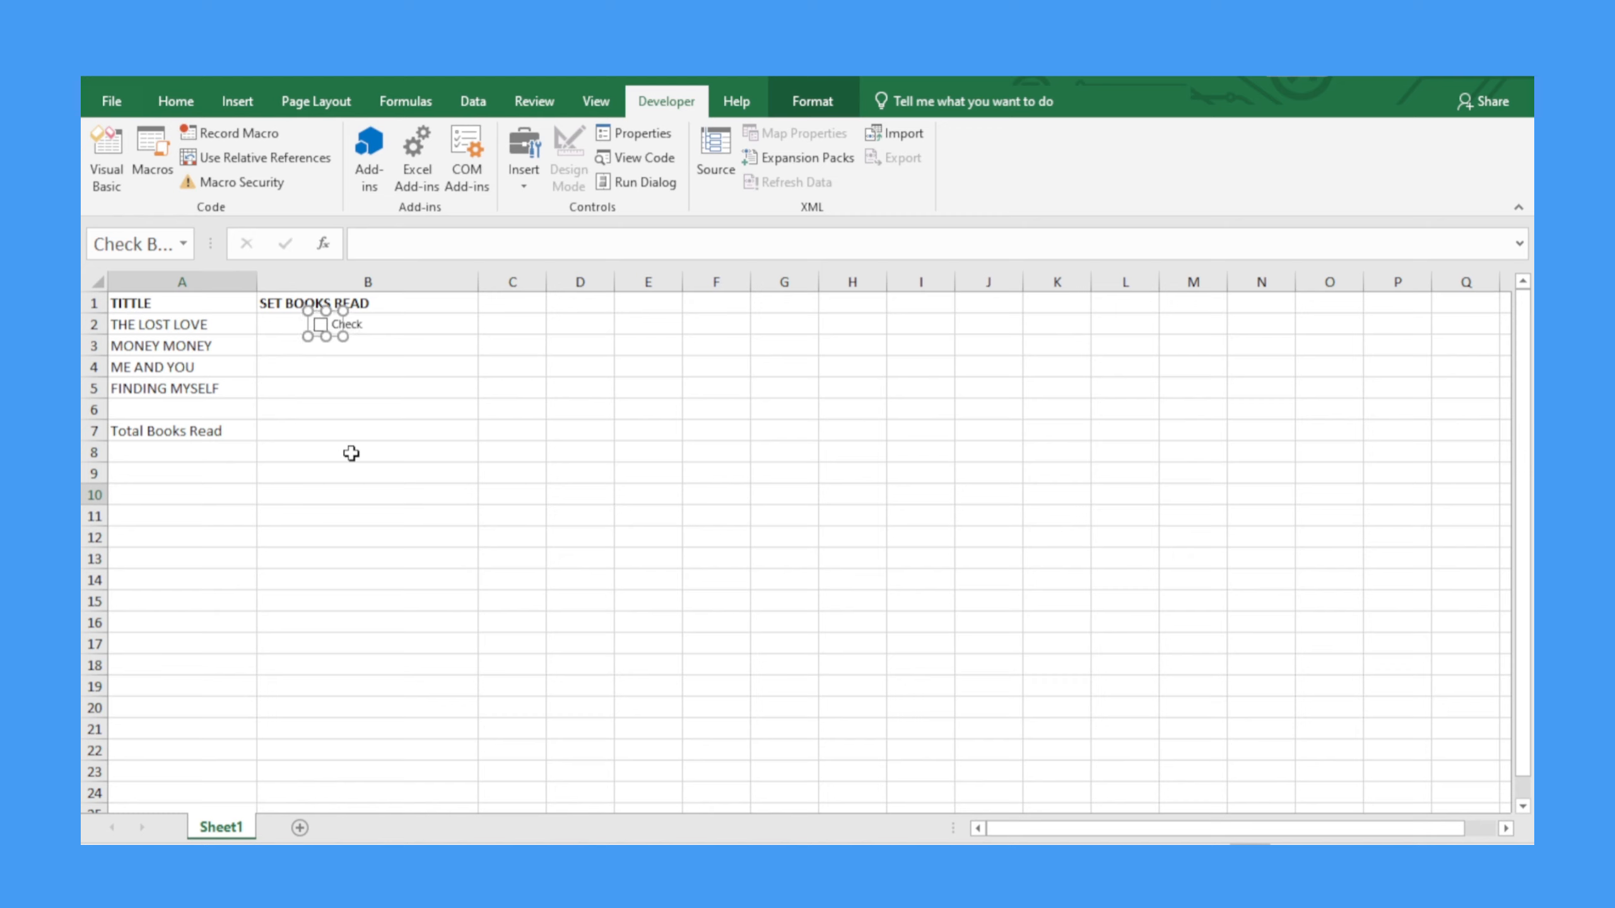
{"action": "key", "text": "Up"}
{"action": "key", "text": "Up"}
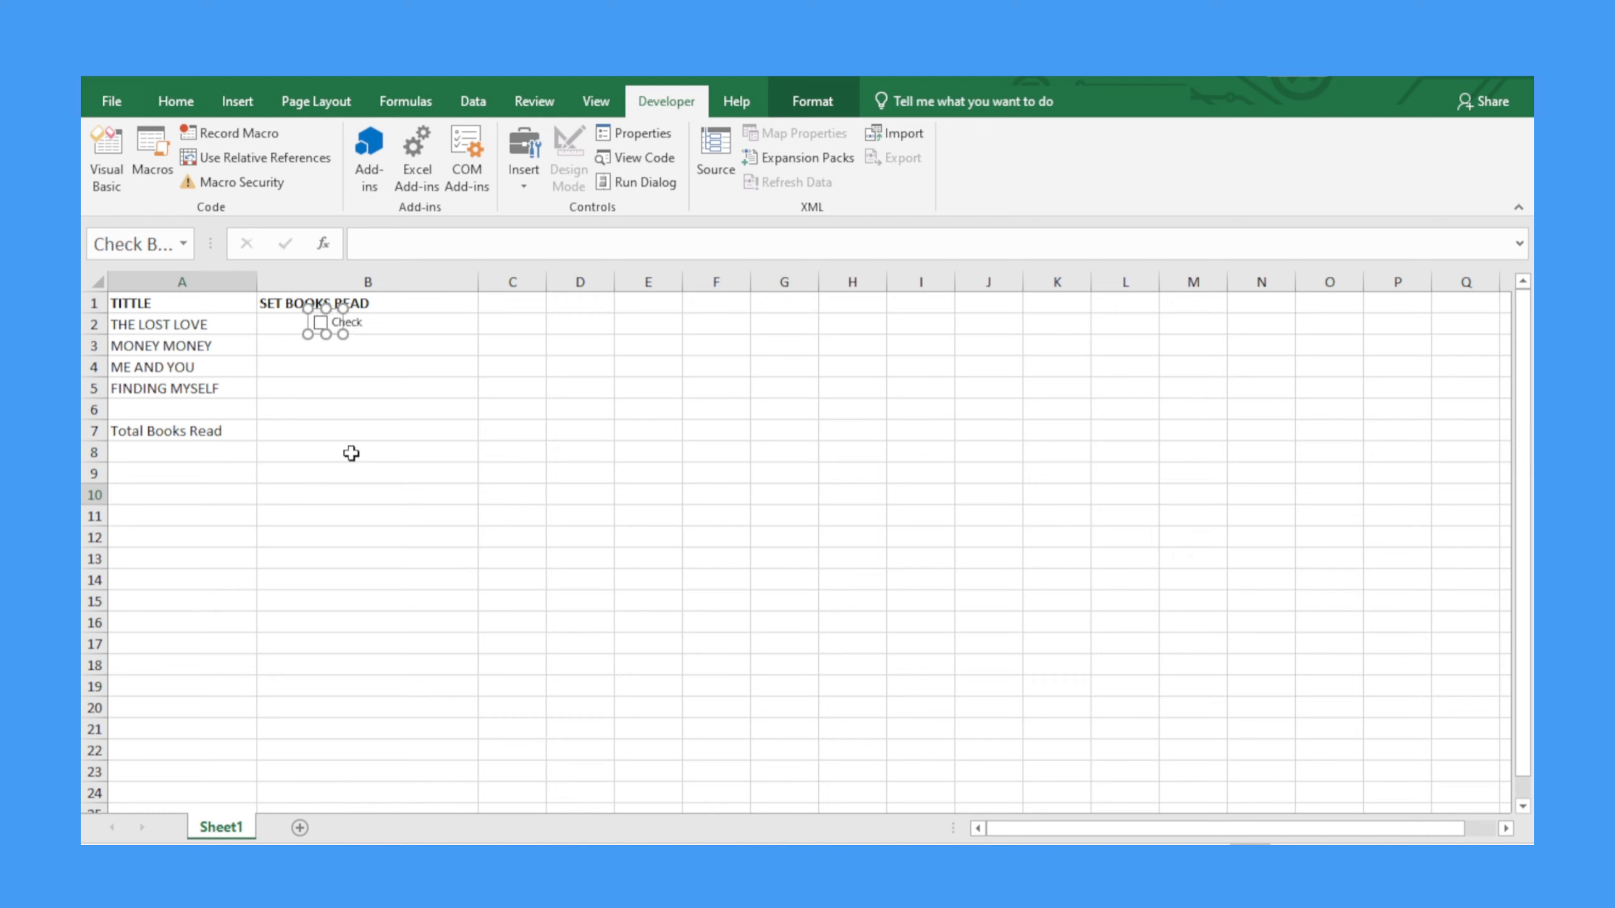
{"action": "key", "text": "Down"}
{"action": "left_click", "coordinate": [349, 418]}
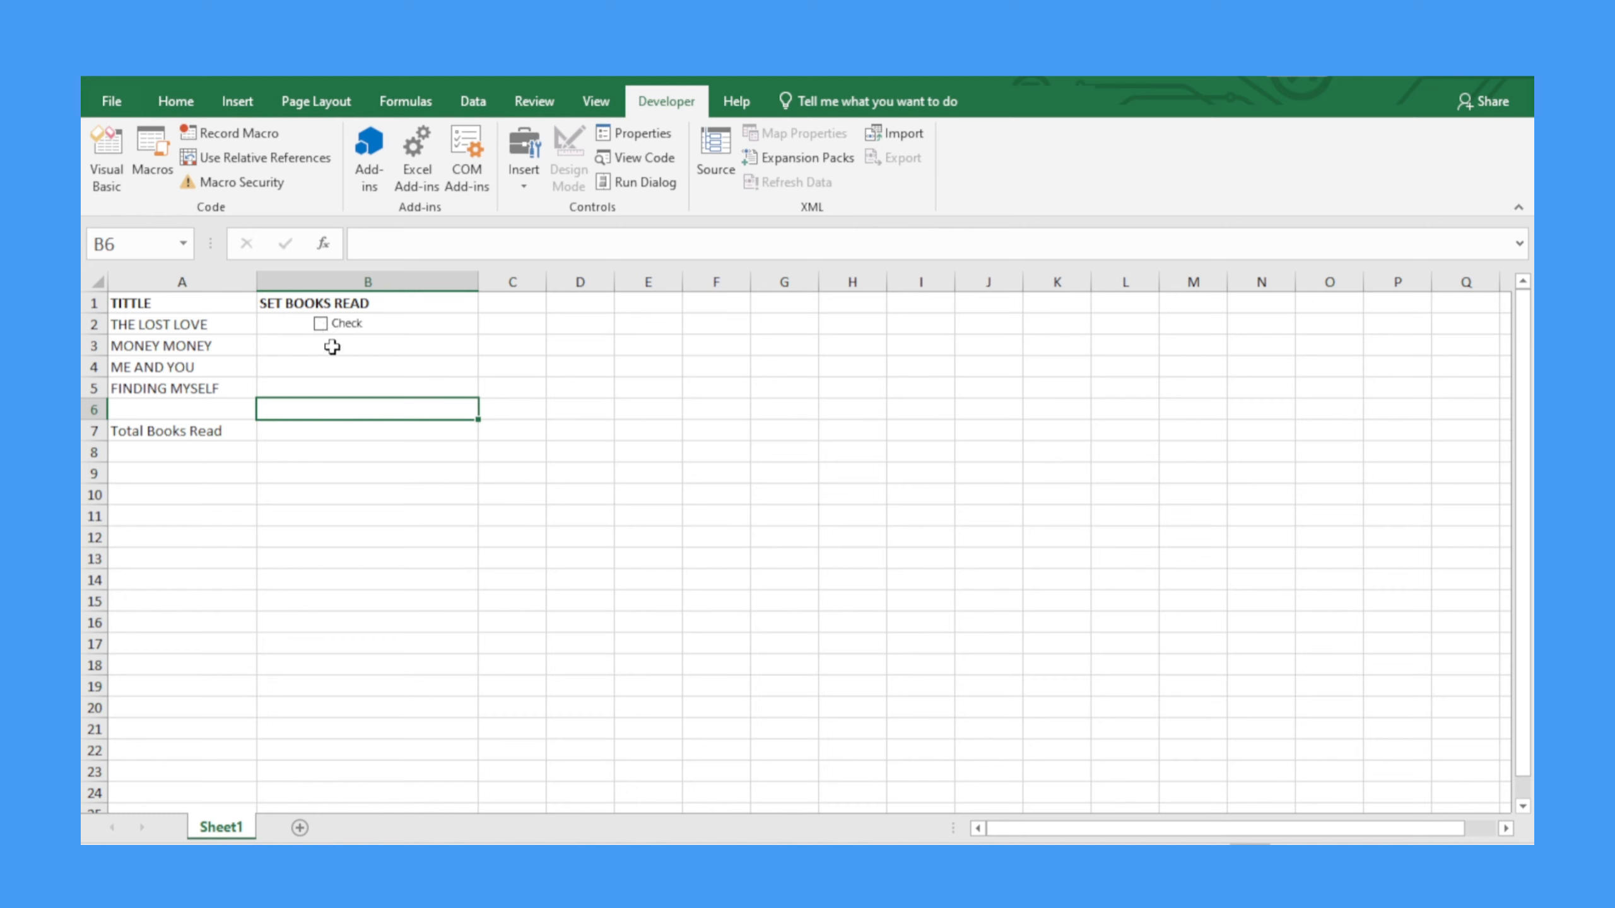
Enlarge the check box's frame in B2 so its full label fits.
{"action": "left_click", "coordinate": [322, 325]}
{"action": "left_click", "coordinate": [346, 331], "text": "ctrl"}
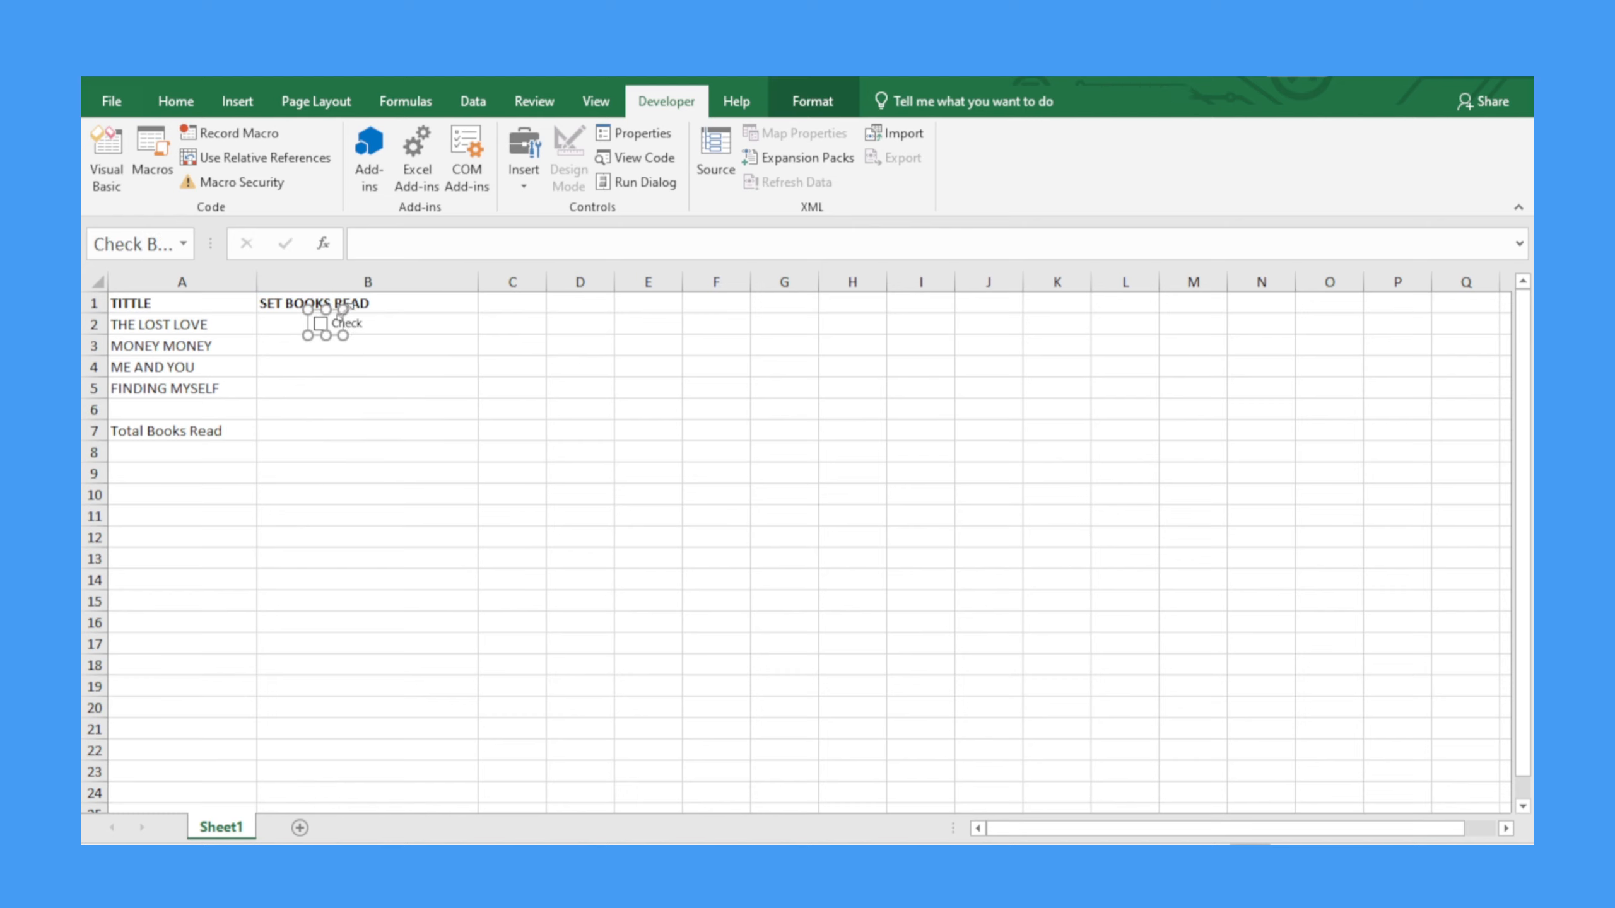
{"action": "left_click_drag", "start_coordinate": [343, 311], "coordinate": [388, 294]}
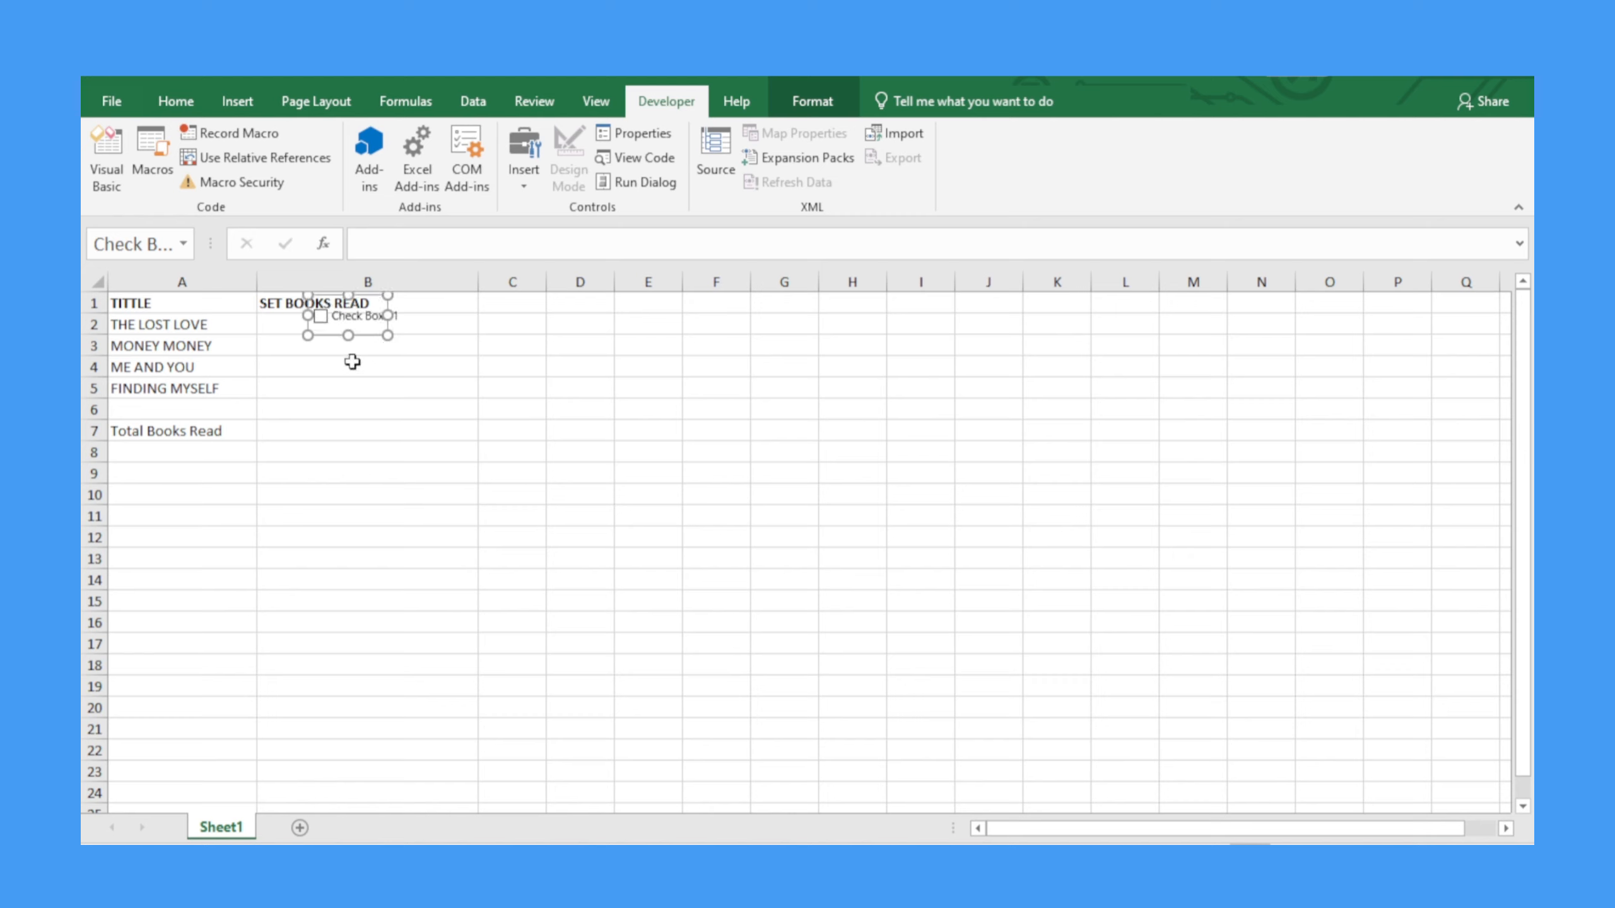
Delete the check box's label text so only the box remains.
{"action": "left_click", "coordinate": [341, 318]}
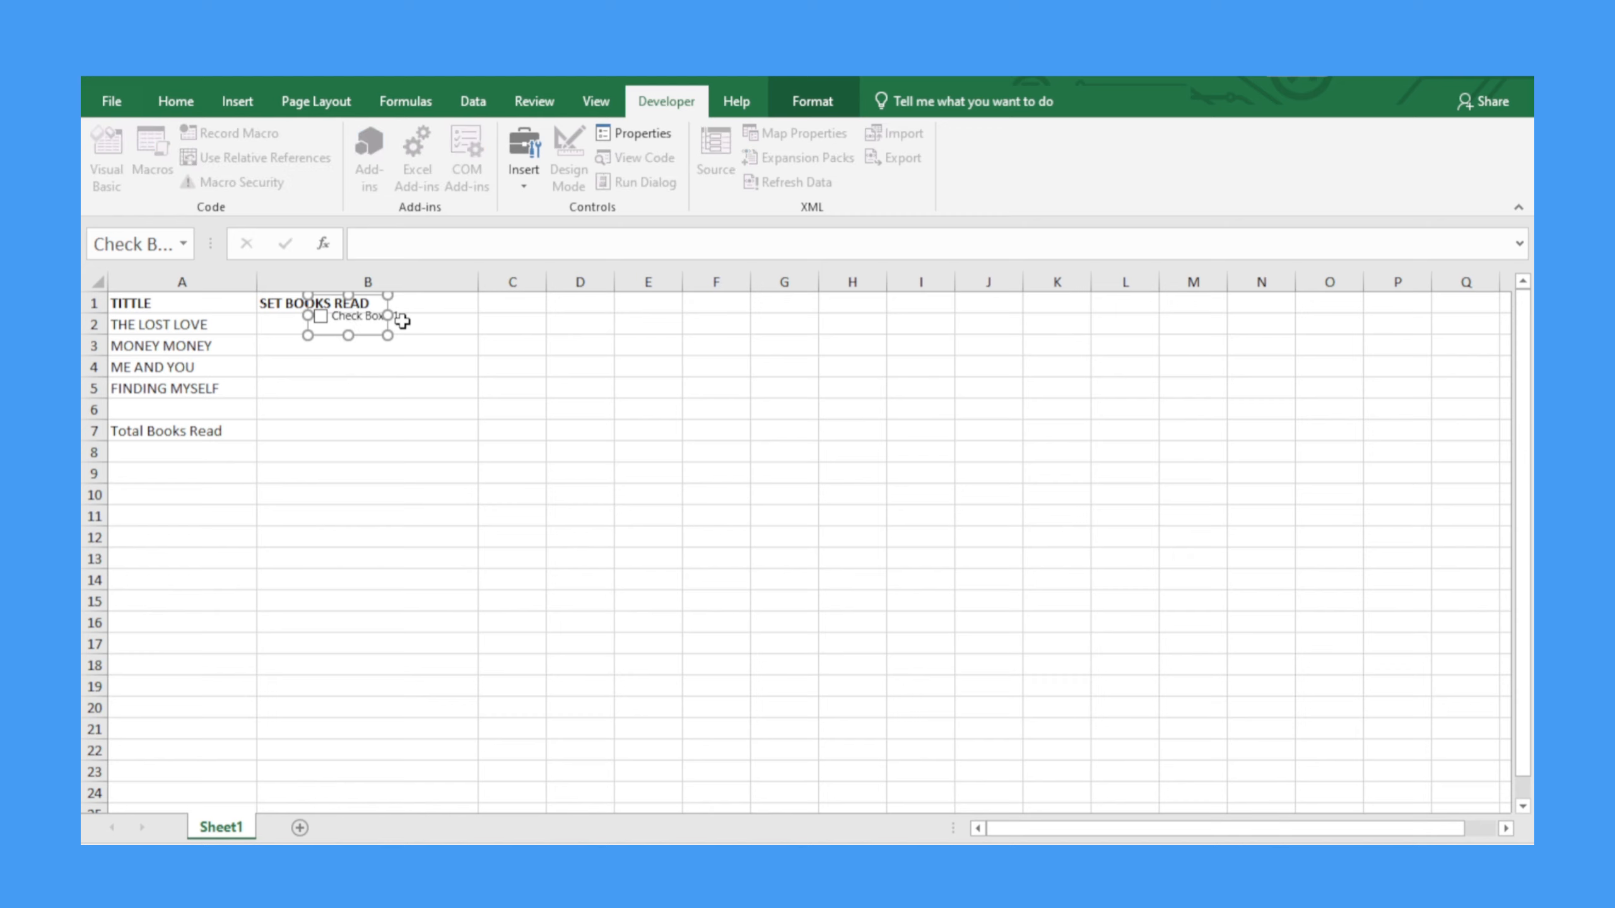
{"action": "key", "text": "Delete"}
{"action": "key", "text": "Delete"}
{"action": "key", "text": "Delete"}
{"action": "key", "text": "Delete"}
{"action": "key", "text": "Delete"}
{"action": "key", "text": "Delete"}
{"action": "key", "text": "Delete"}
{"action": "key", "text": "Delete"}
{"action": "key", "text": "Delete"}
{"action": "key", "text": "Delete"}
{"action": "key", "text": "Delete"}
{"action": "left_click", "coordinate": [331, 417]}
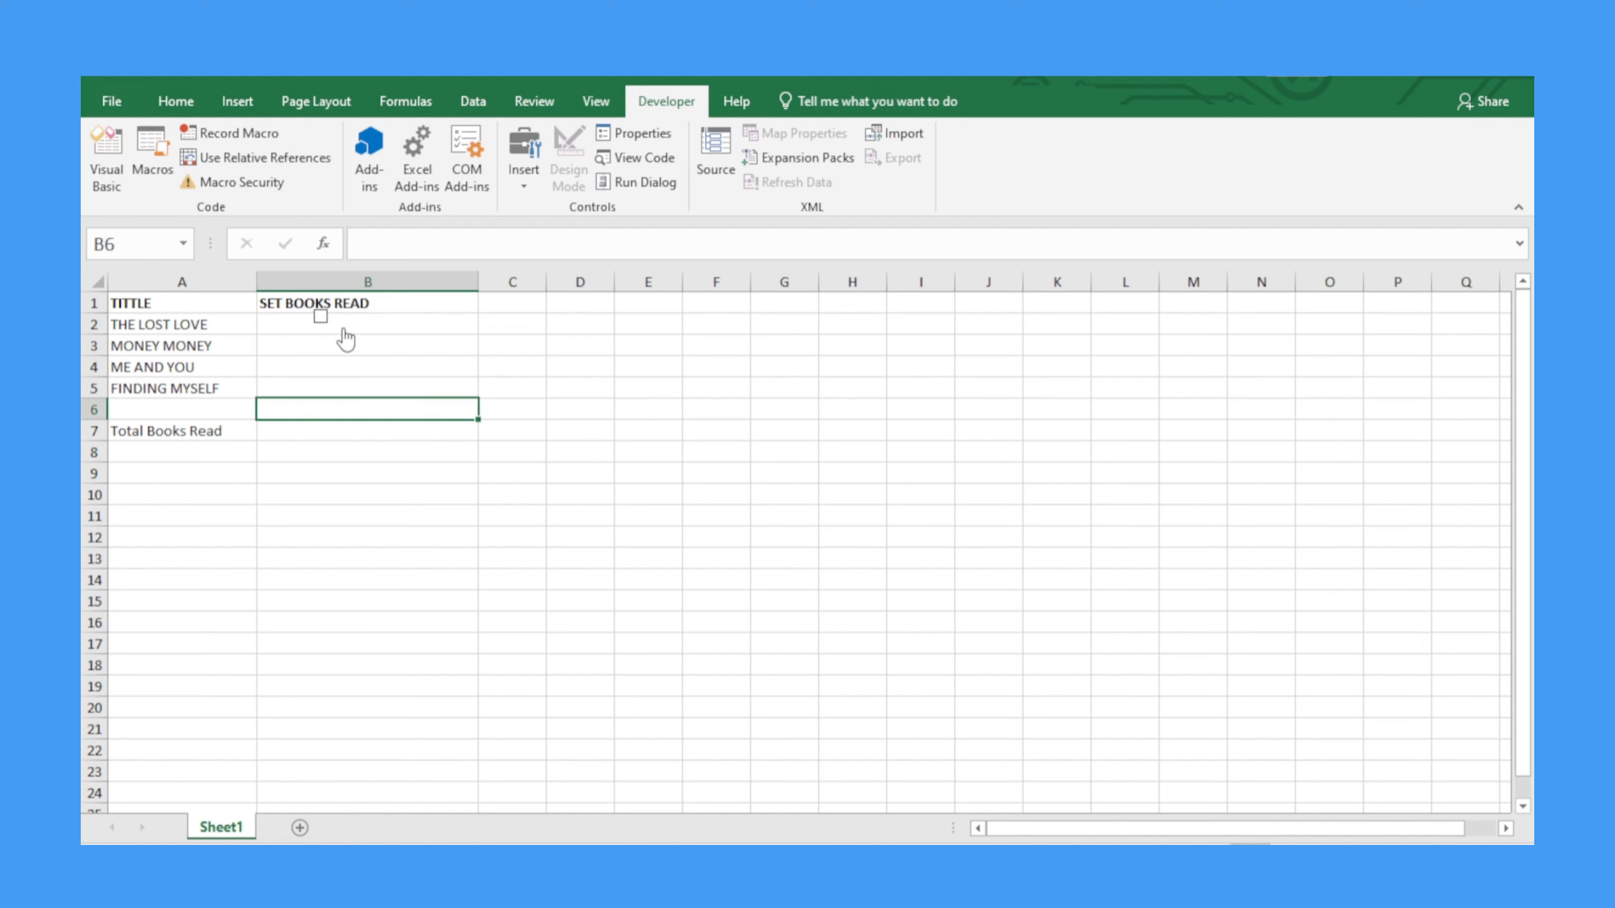
Nudge the unlabelled check box downward until it sits within row 2, and deselect it.
{"action": "left_click", "coordinate": [321, 317]}
{"action": "left_click", "coordinate": [323, 317], "text": "ctrl"}
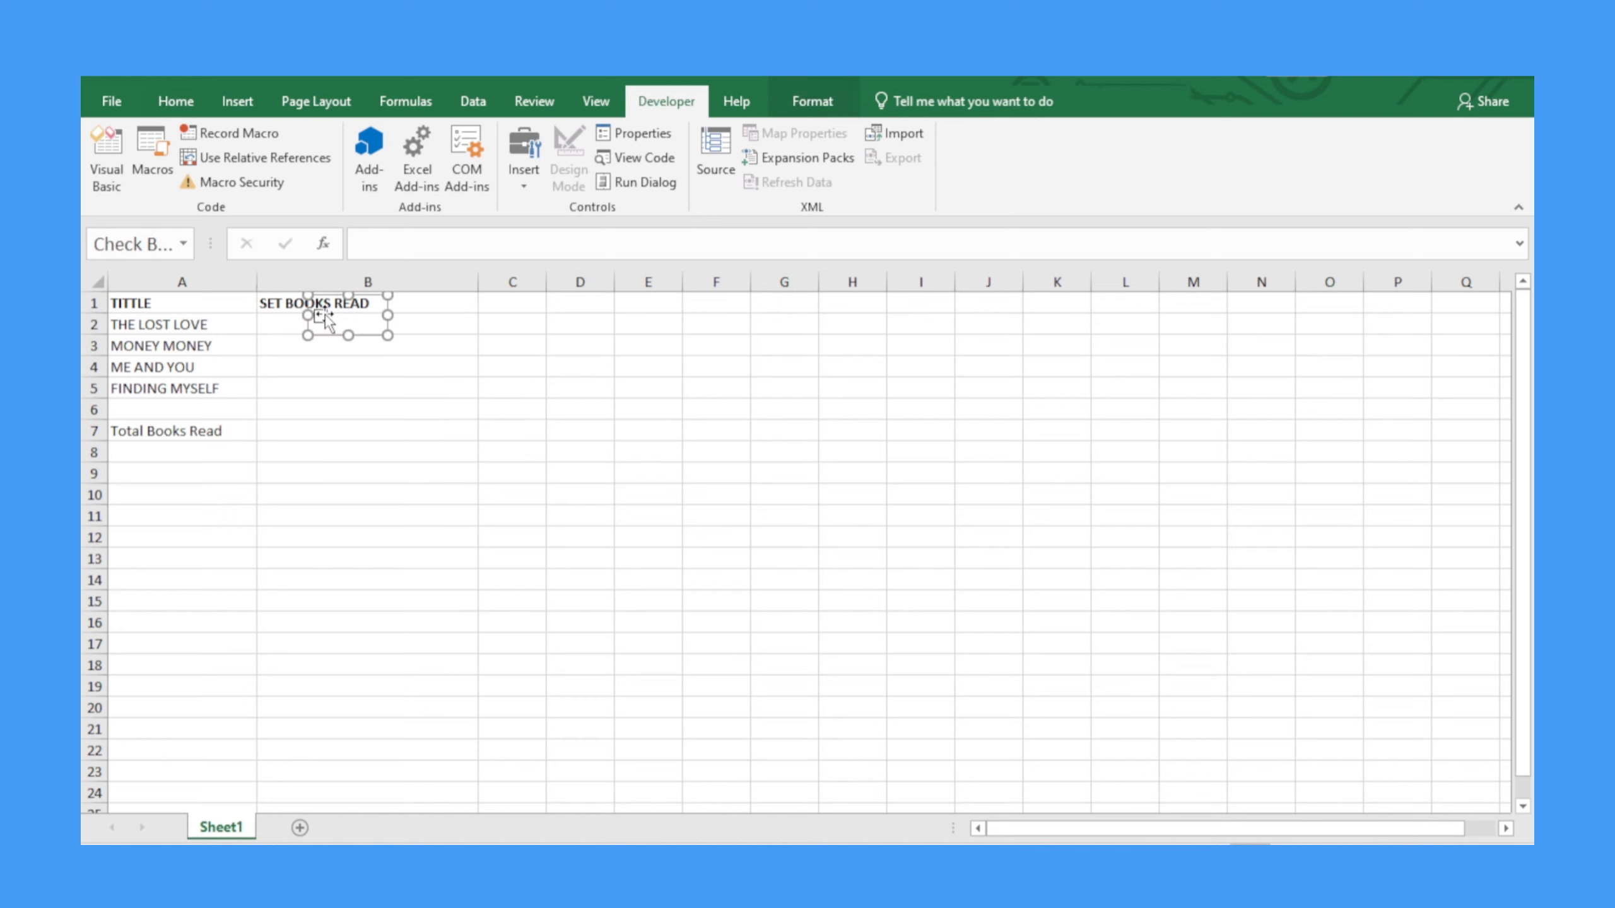
{"action": "key", "text": "Down"}
{"action": "key", "text": "Down"}
{"action": "key", "text": "Down"}
{"action": "key", "text": "Down"}
{"action": "key", "text": "Down"}
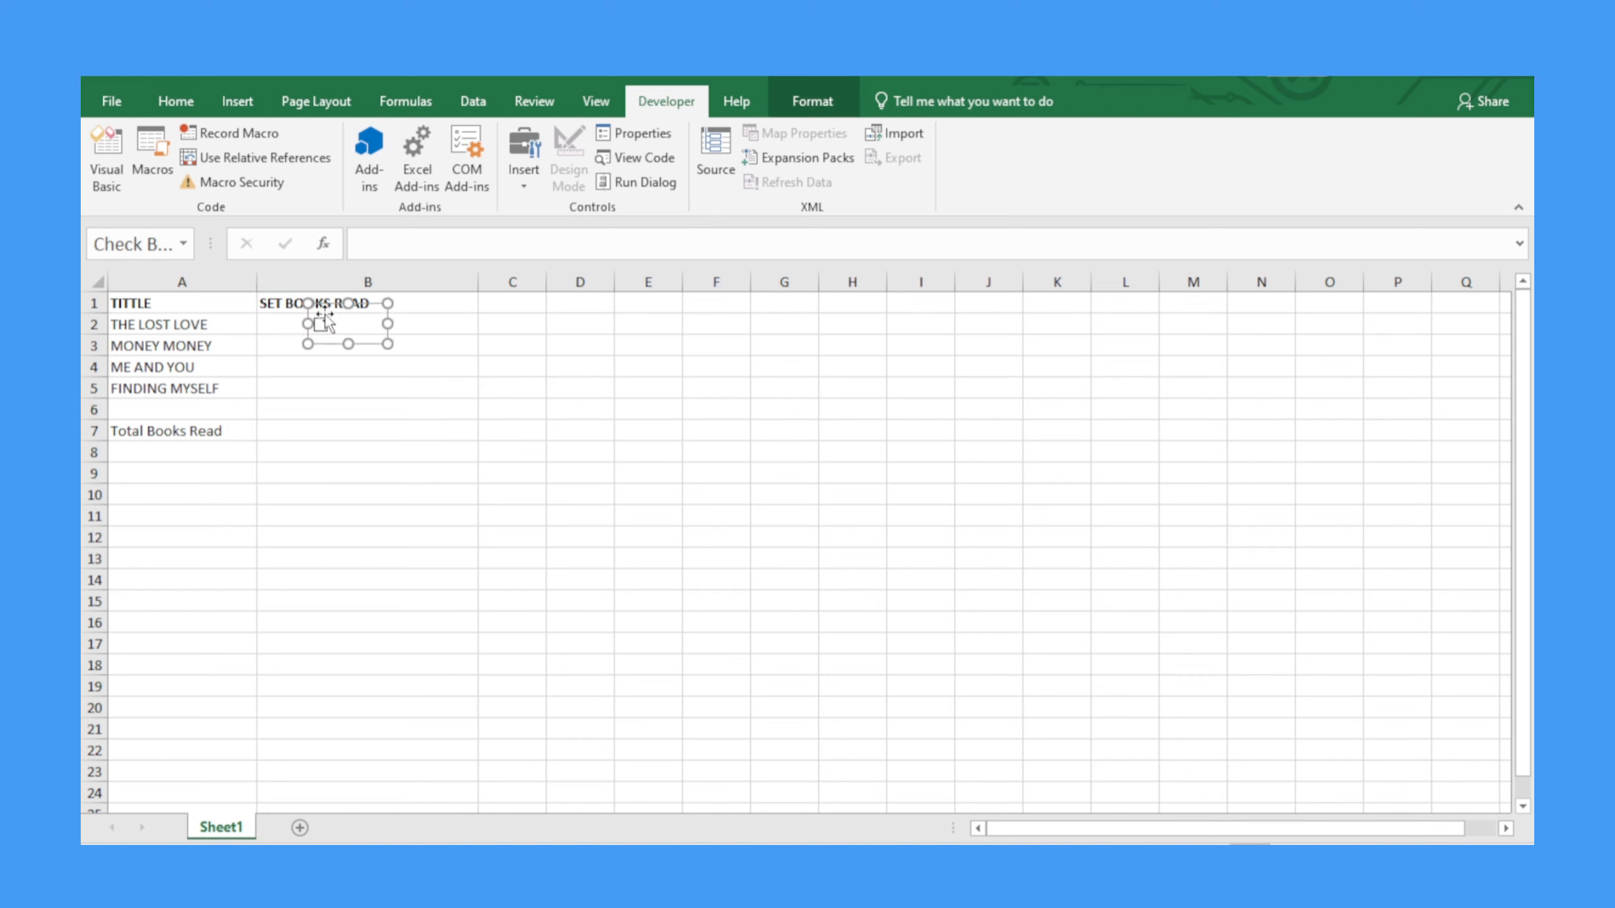
{"action": "key", "text": "Up"}
{"action": "left_click", "coordinate": [330, 369]}
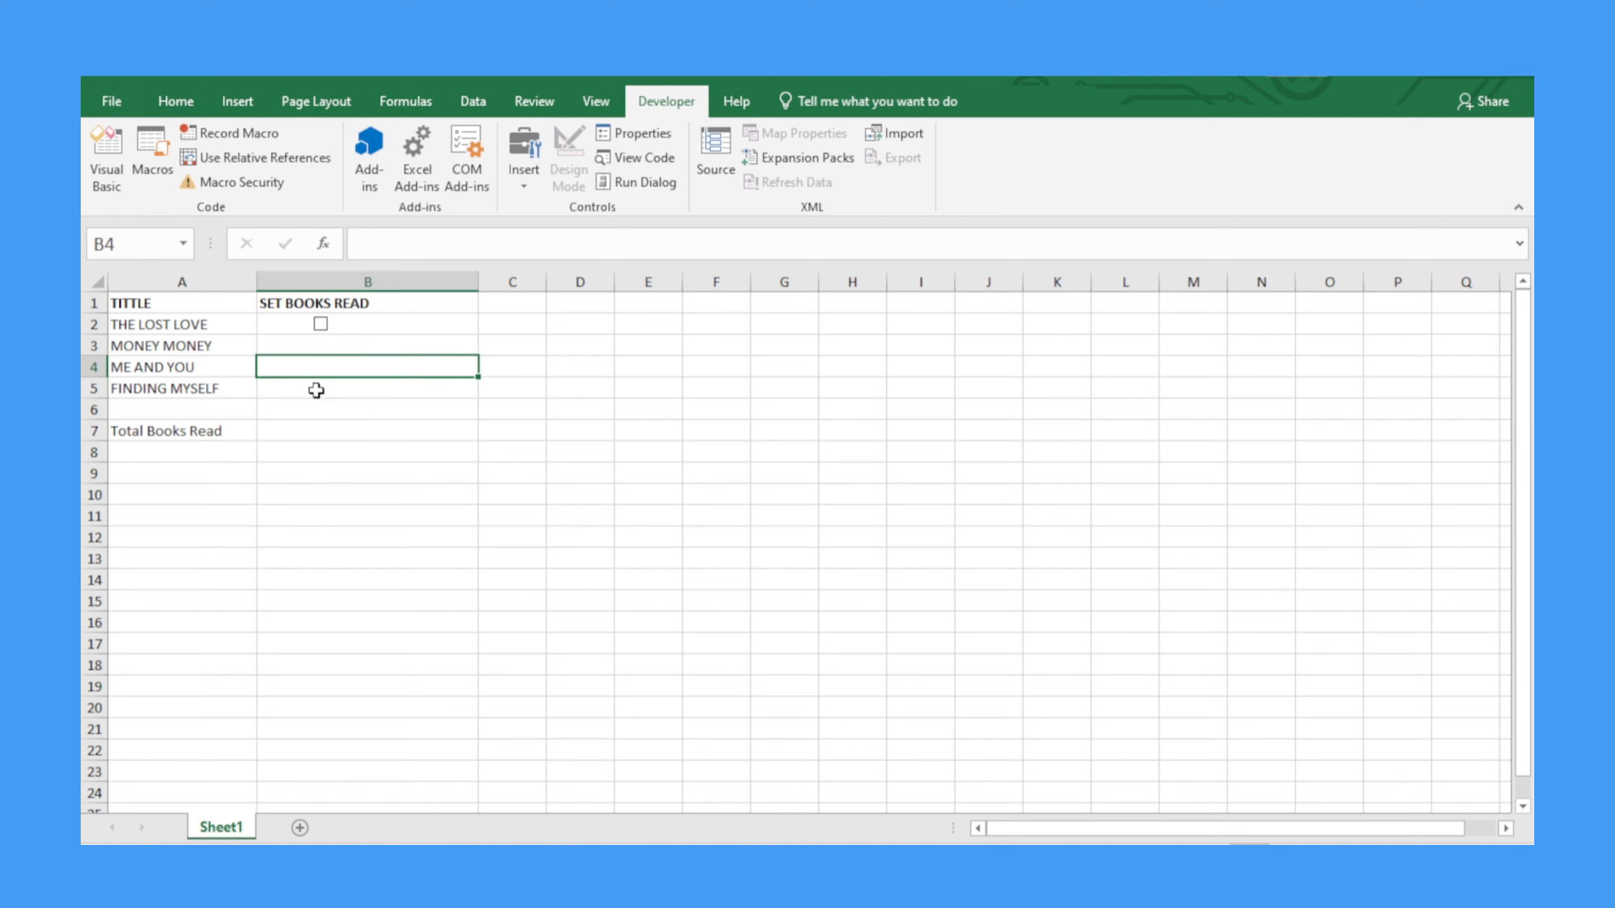
{"action": "left_click", "coordinate": [324, 388]}
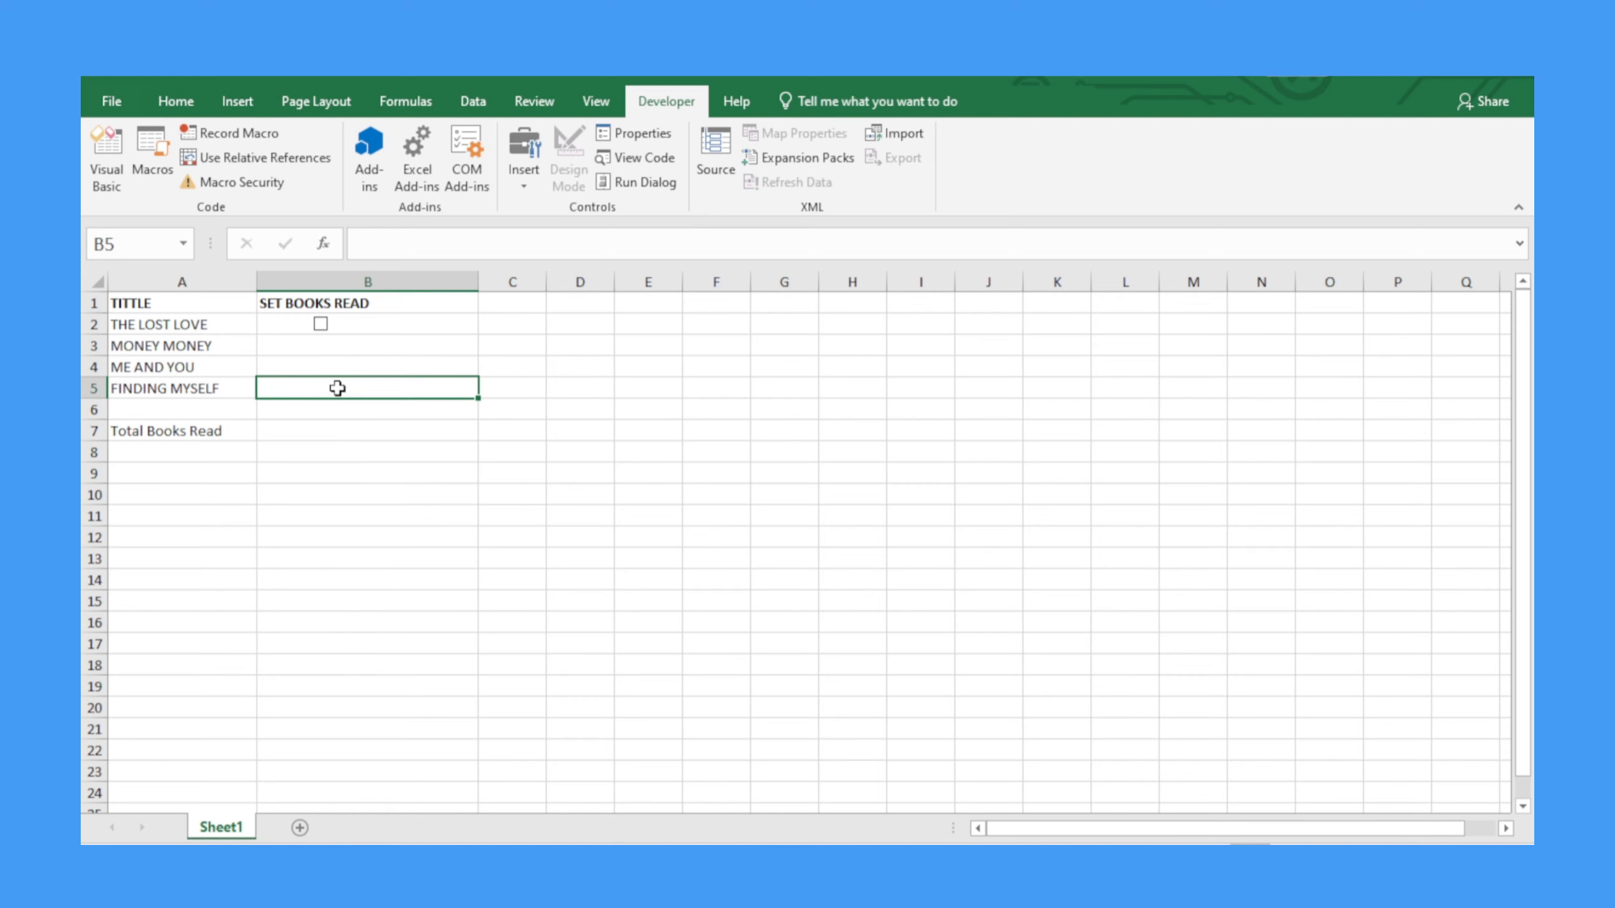
{"action": "left_click", "coordinate": [517, 169]}
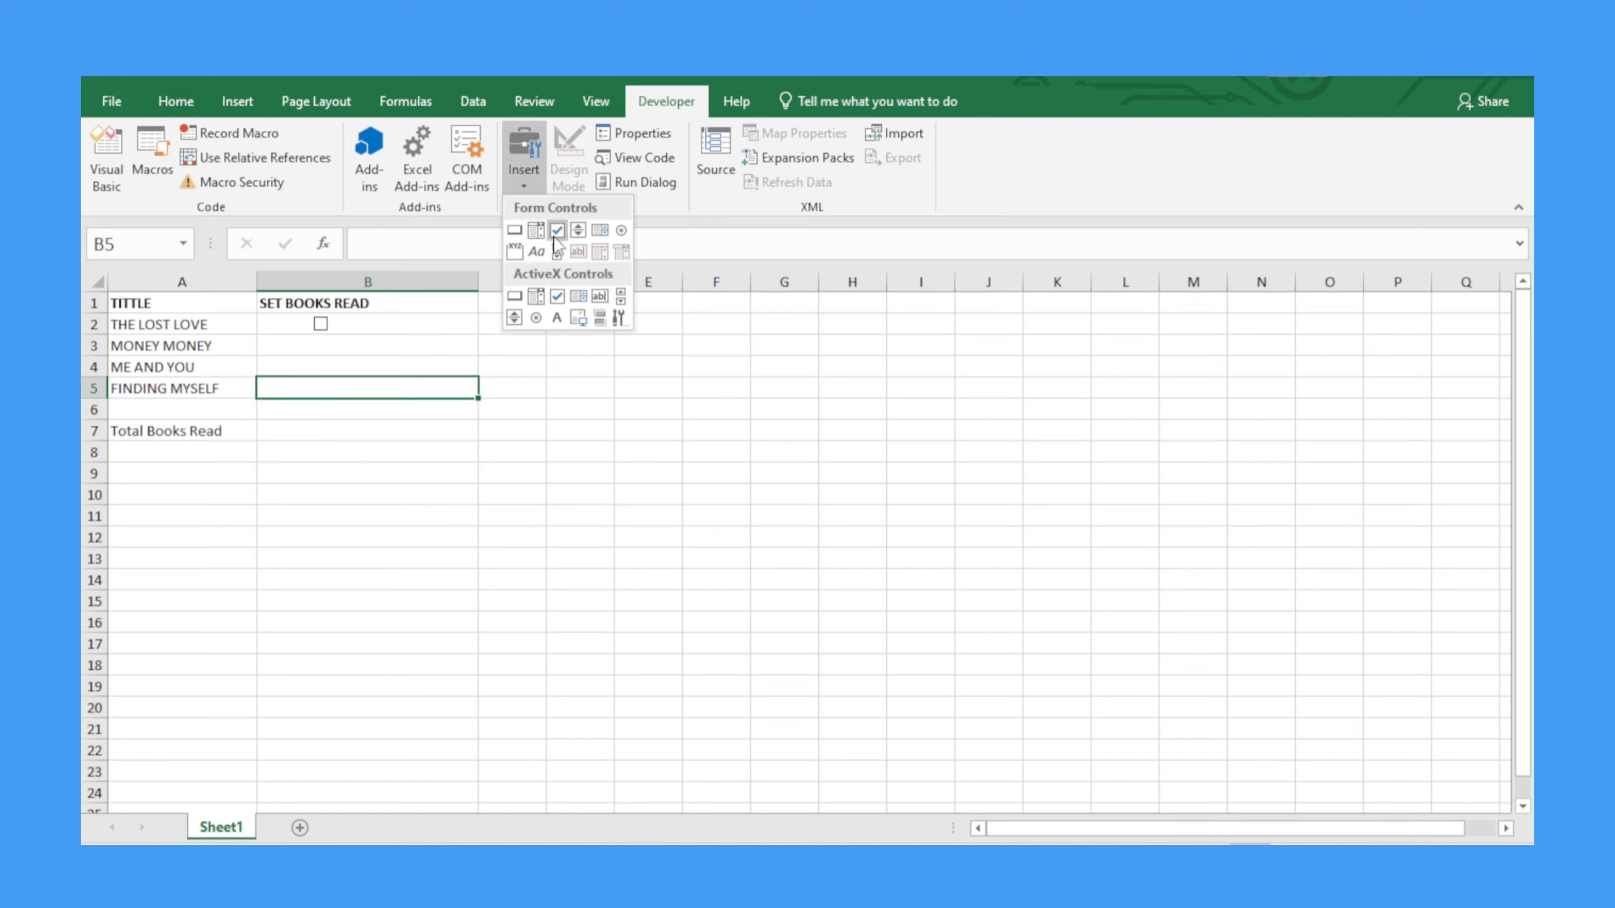
{"action": "left_click", "coordinate": [500, 422]}
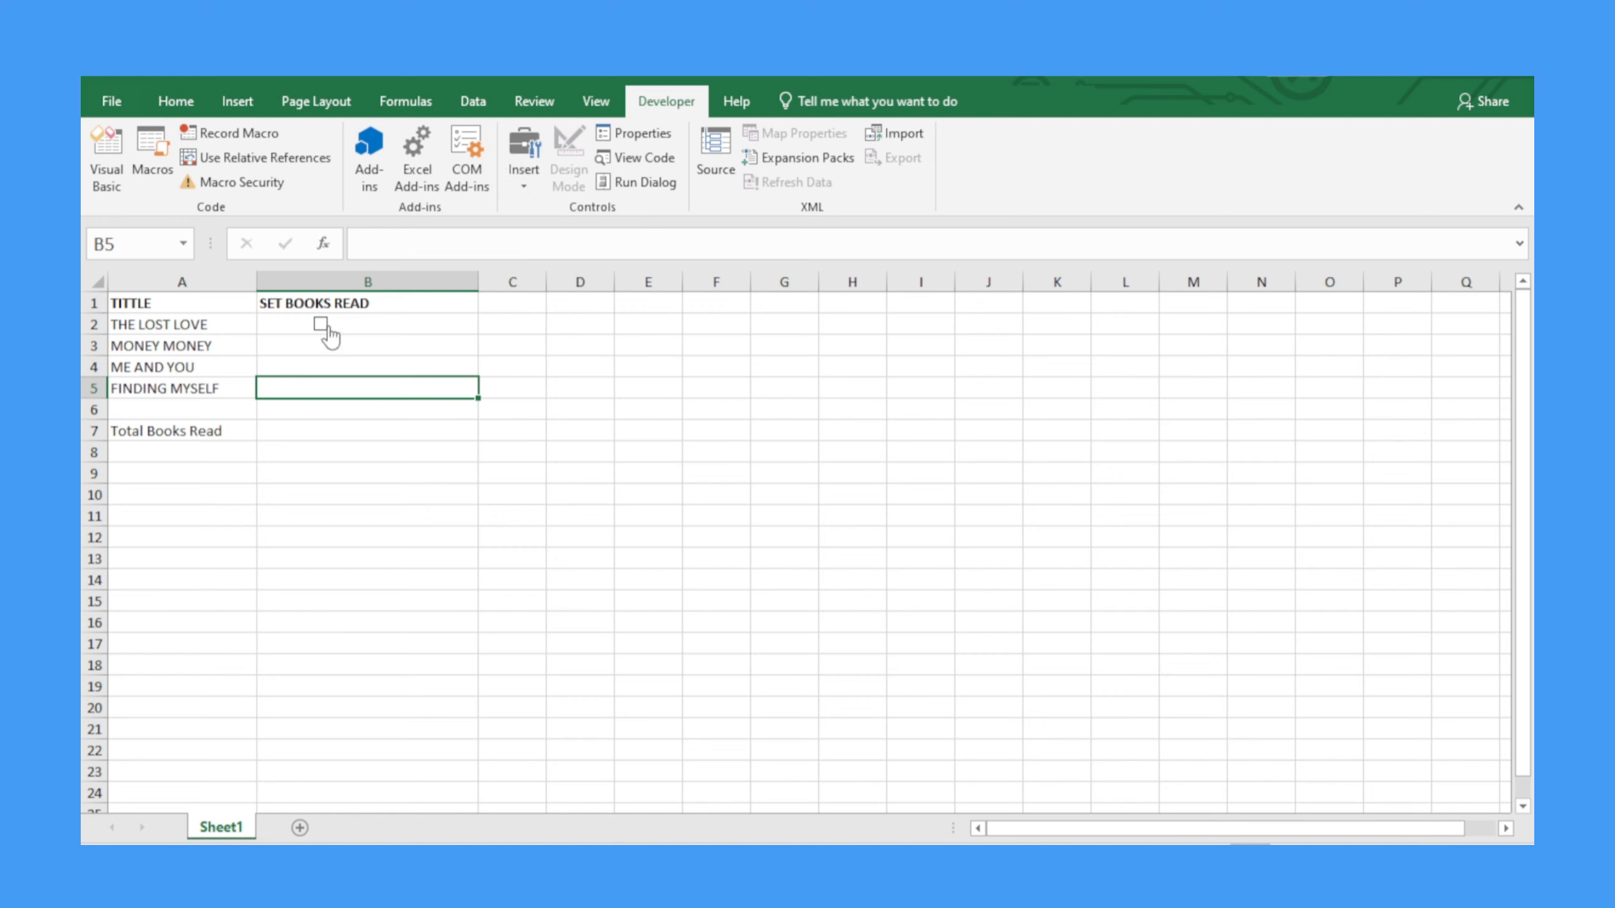
Fill cell B2 with its check box down through B5 so every book title has one.
{"action": "left_click", "coordinate": [278, 323]}
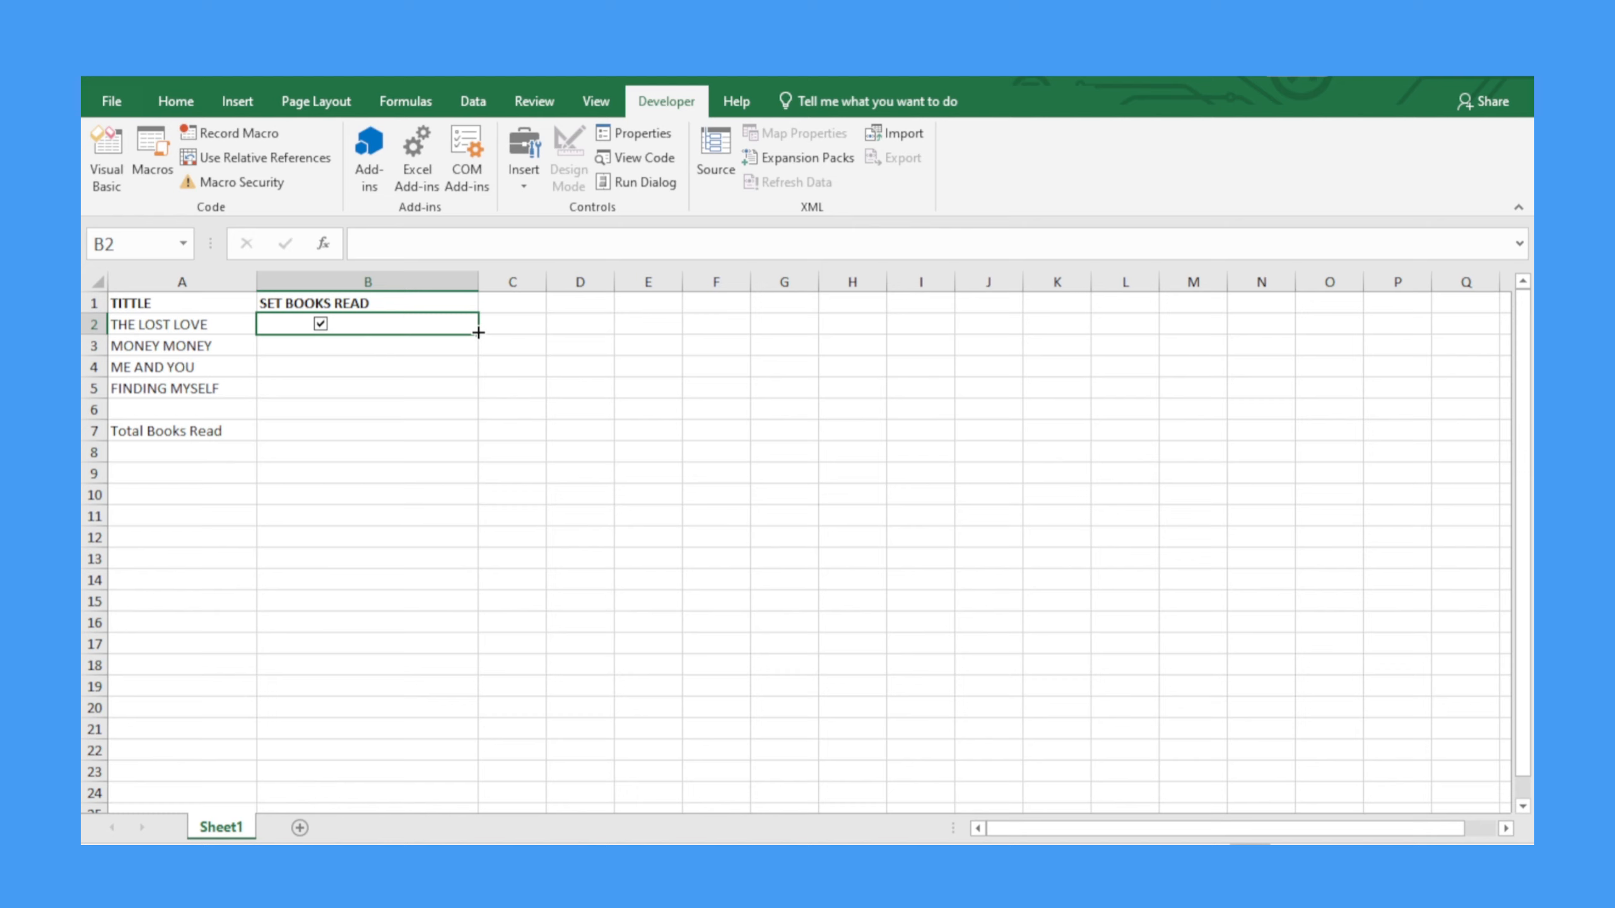
{"action": "left_click_drag", "start_coordinate": [479, 331], "coordinate": [478, 393]}
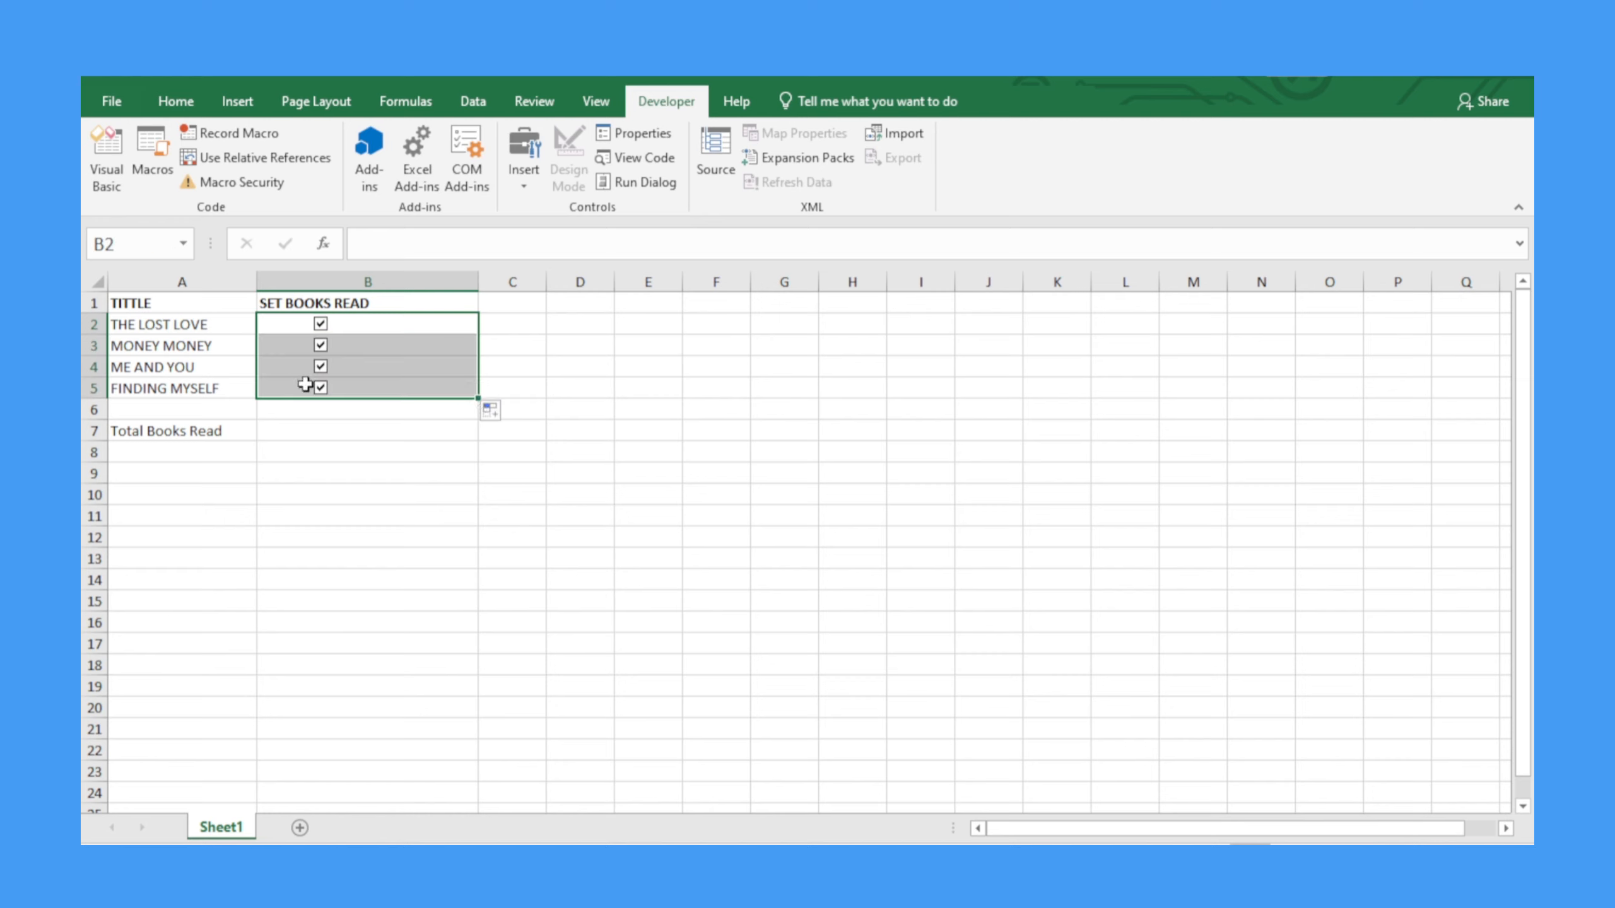
{"action": "left_click", "coordinate": [337, 419]}
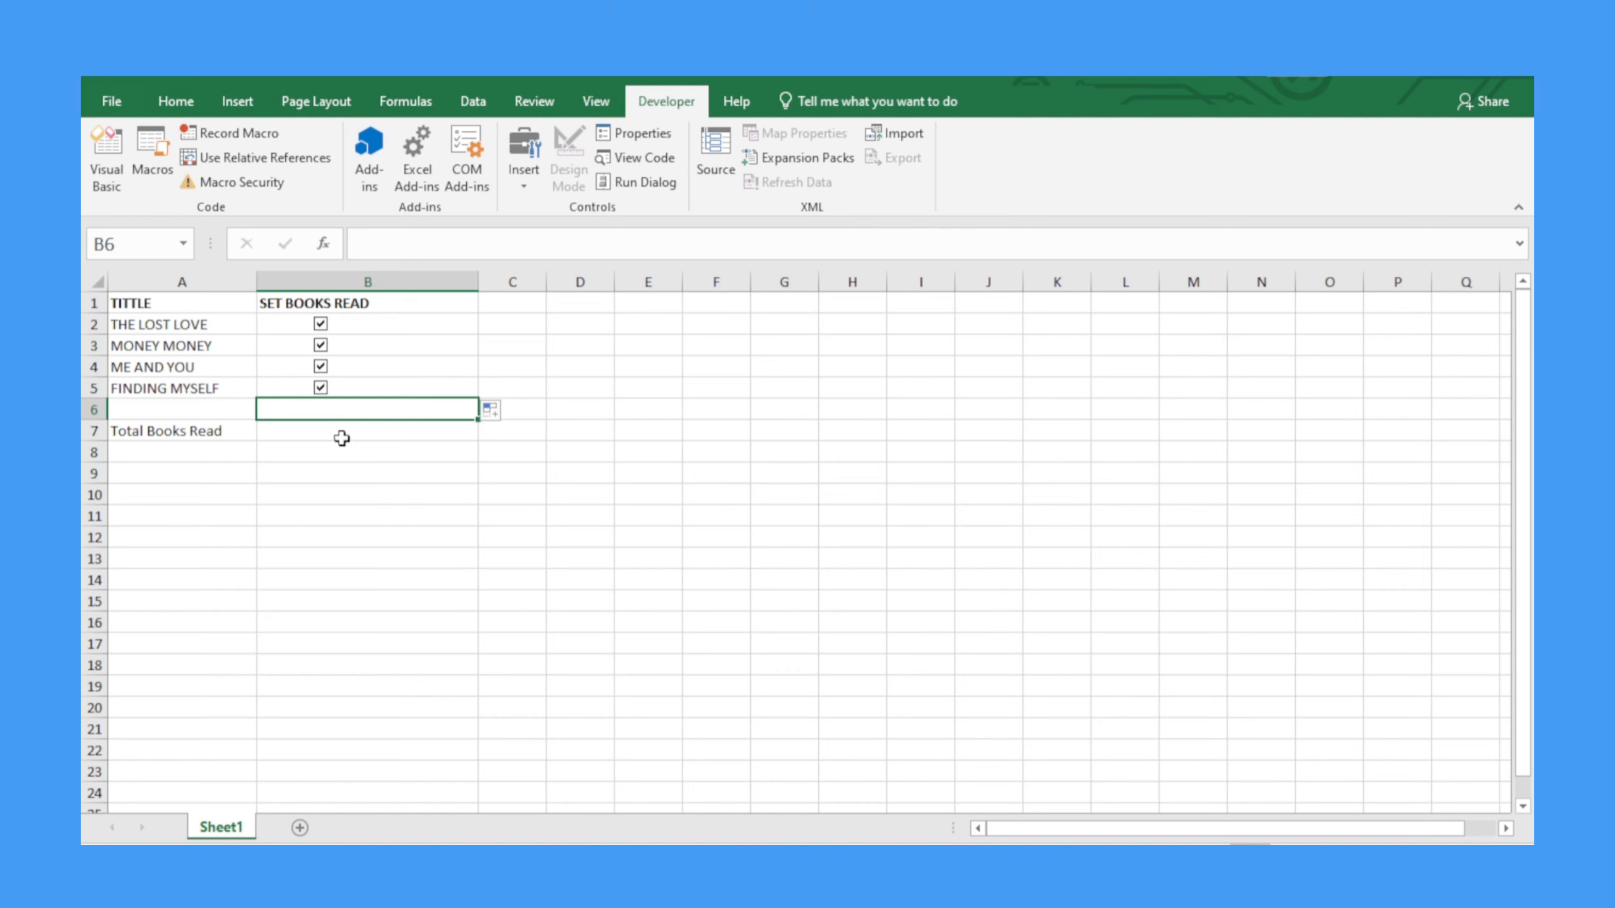
{"action": "left_click", "coordinate": [341, 438]}
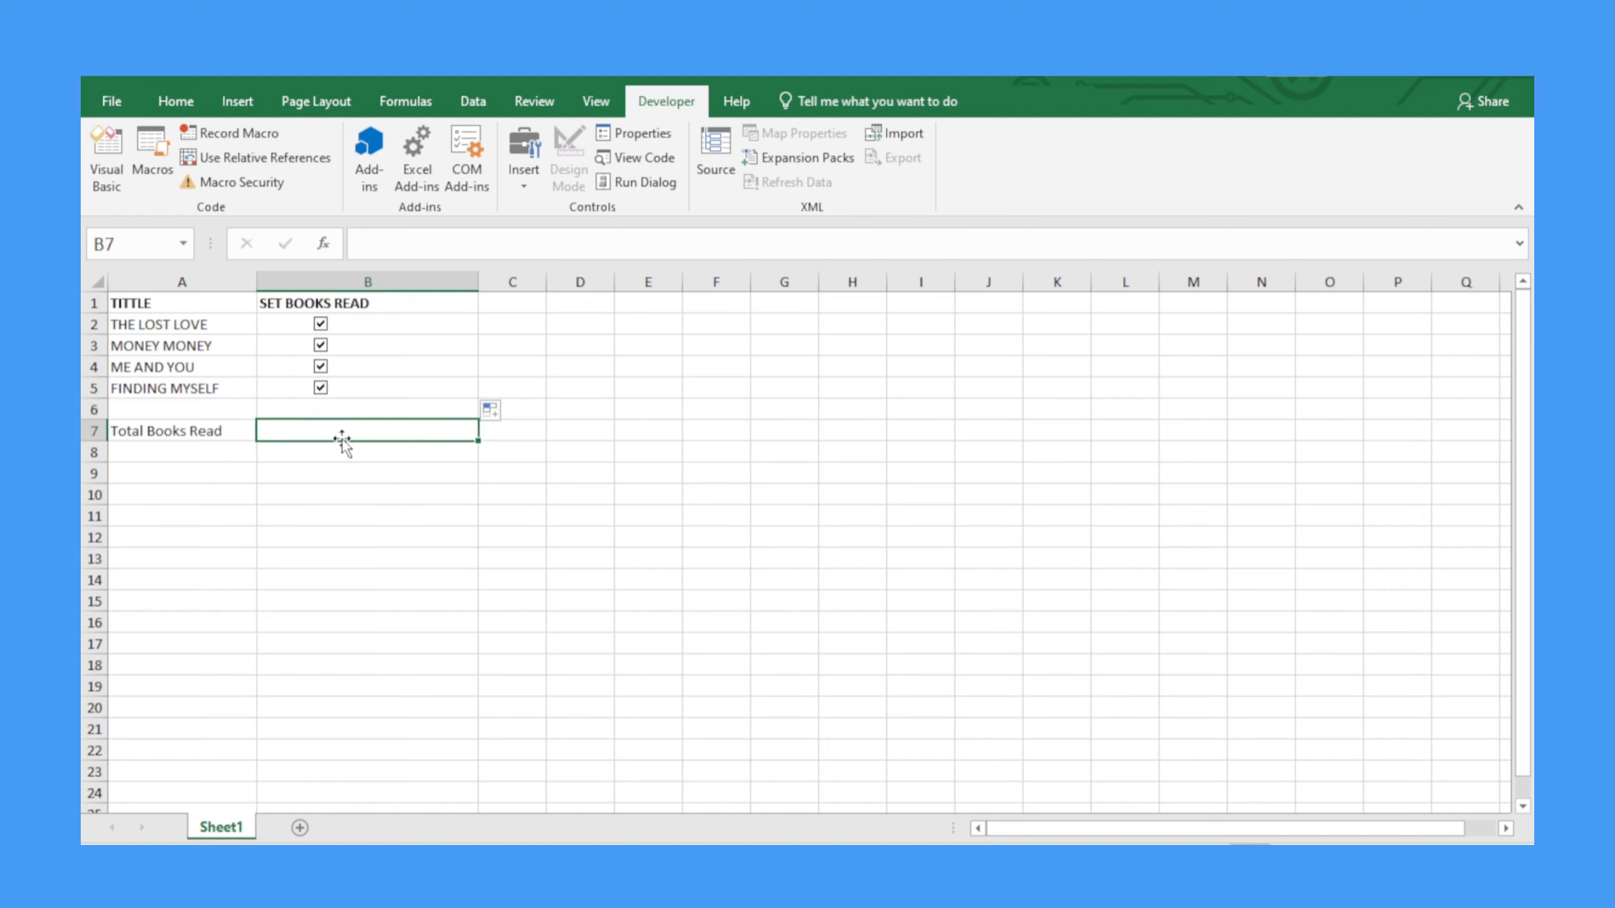
Clear the check boxes beside THE LOST LOVE and MONEY MONEY, leaving ME AND YOU checked.
{"action": "left_click", "coordinate": [320, 324]}
{"action": "left_click", "coordinate": [320, 346]}
{"action": "left_click", "coordinate": [319, 367]}
{"action": "left_click", "coordinate": [511, 318]}
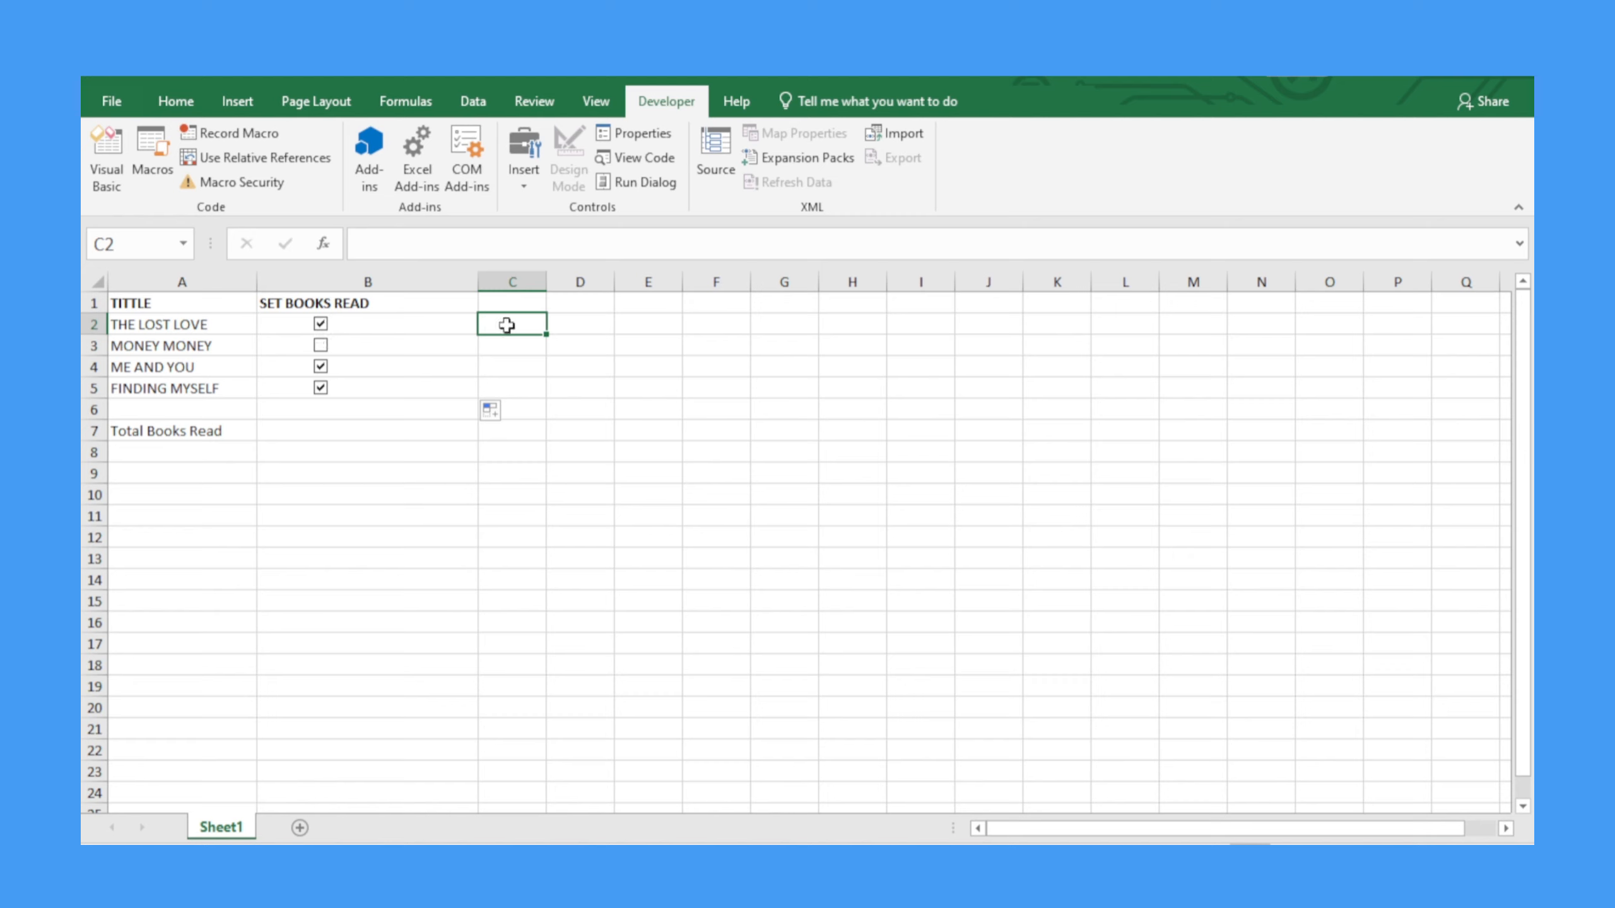
{"action": "left_click", "coordinate": [320, 323]}
{"action": "right_click", "coordinate": [323, 324]}
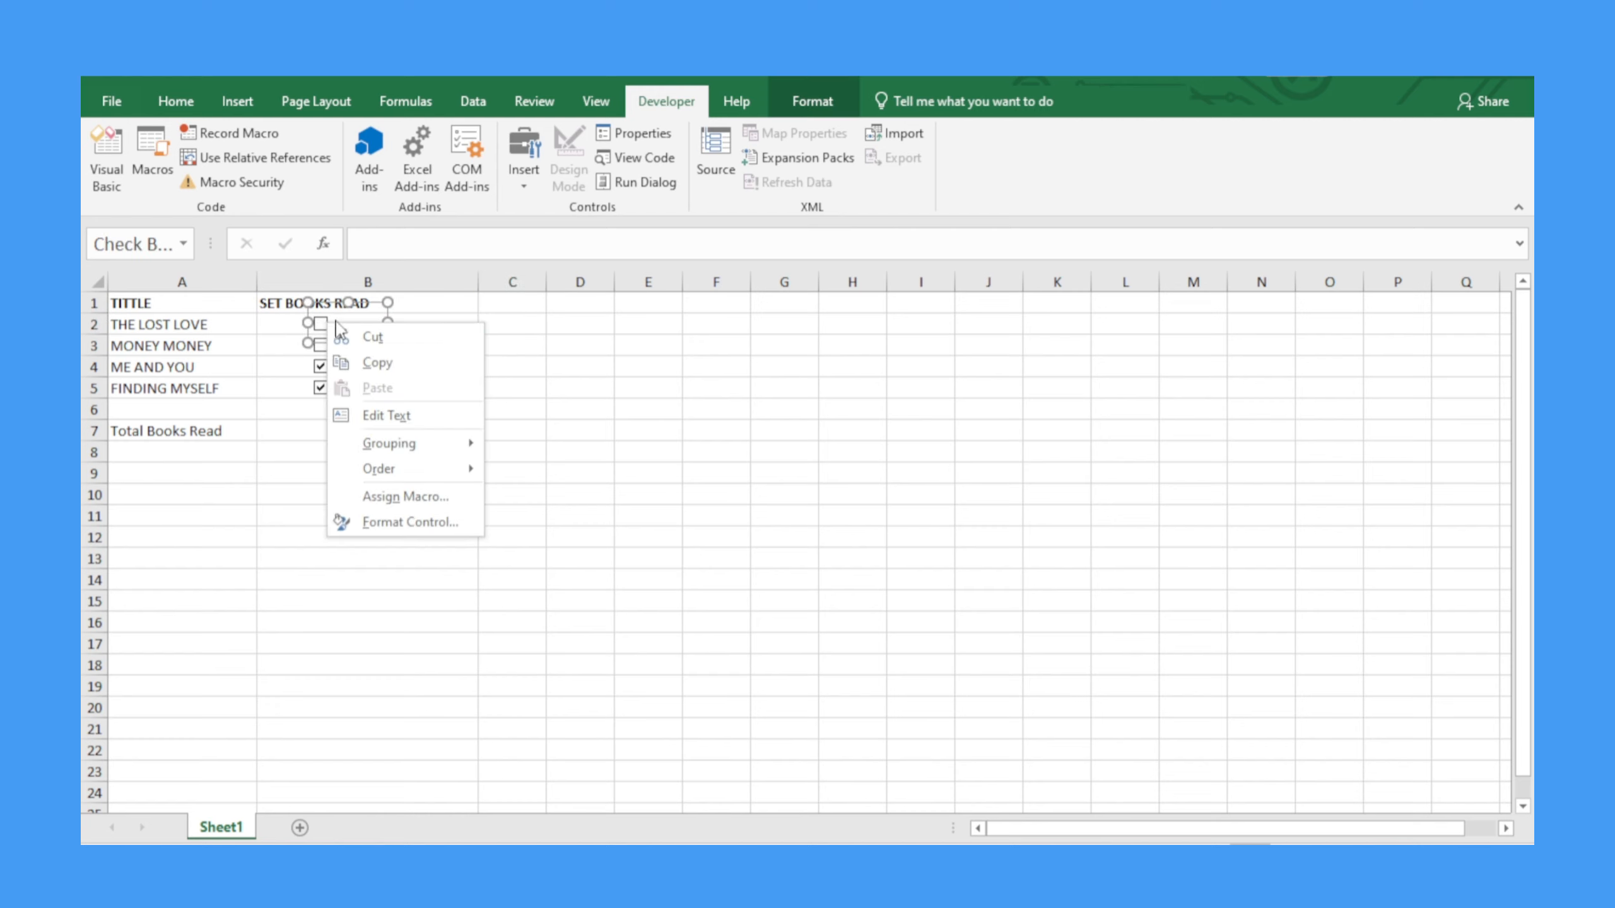
{"action": "left_click", "coordinate": [343, 324]}
{"action": "left_click", "coordinate": [487, 343]}
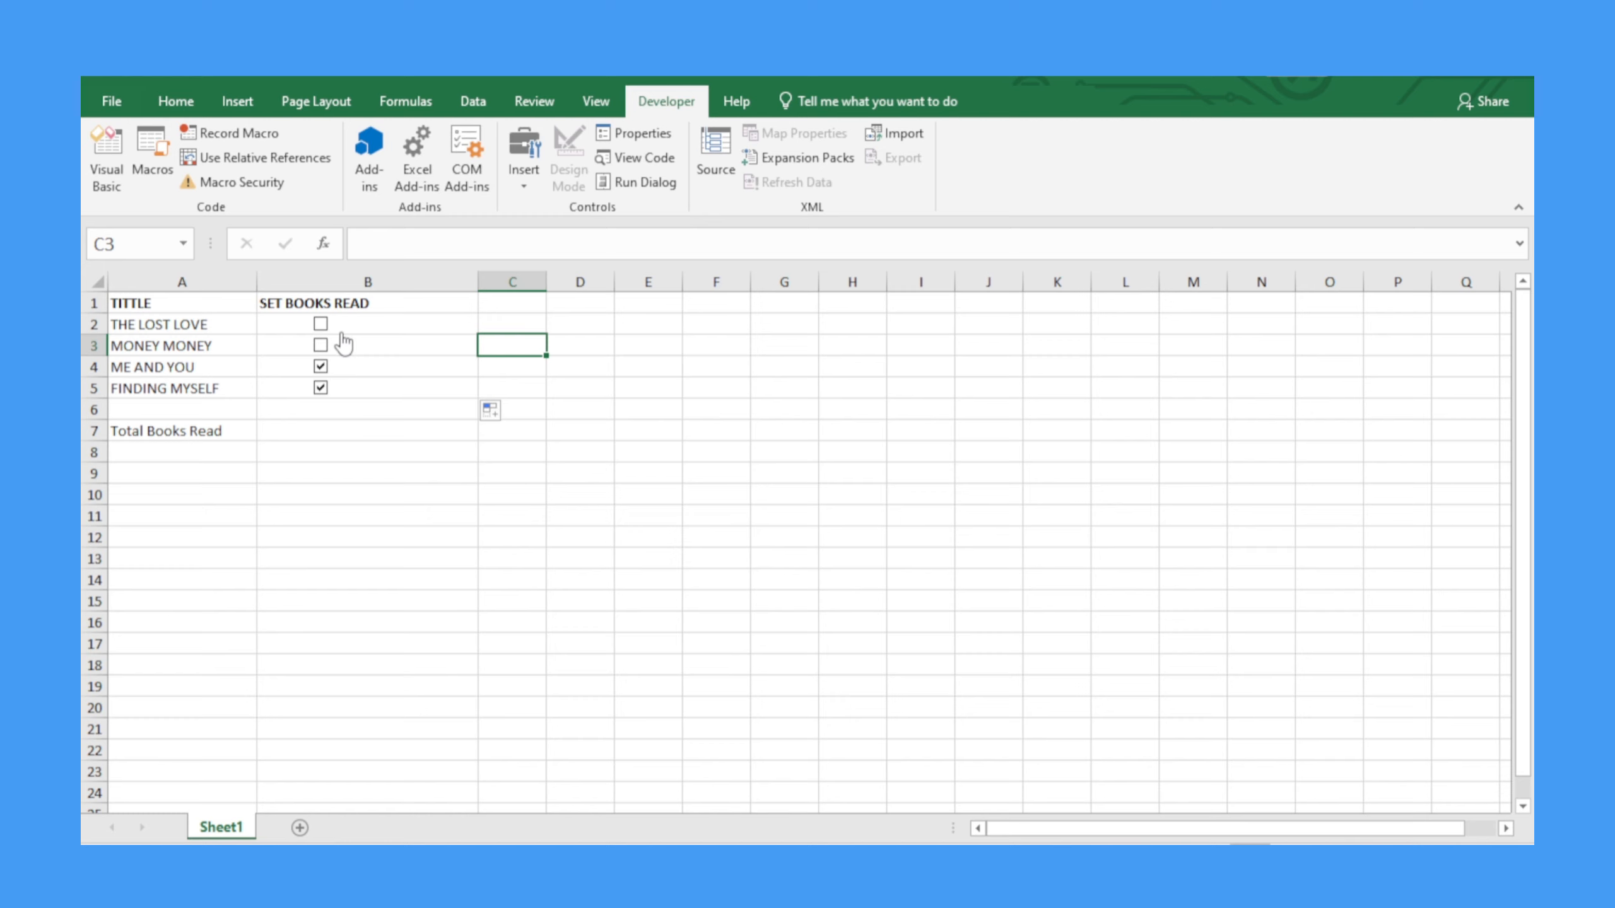
Set the check box beside THE LOST LOVE to Checked and link it to cell $C$2.
{"action": "left_click", "coordinate": [322, 337], "text": "ctrl"}
{"action": "left_click", "coordinate": [323, 322], "text": "ctrl"}
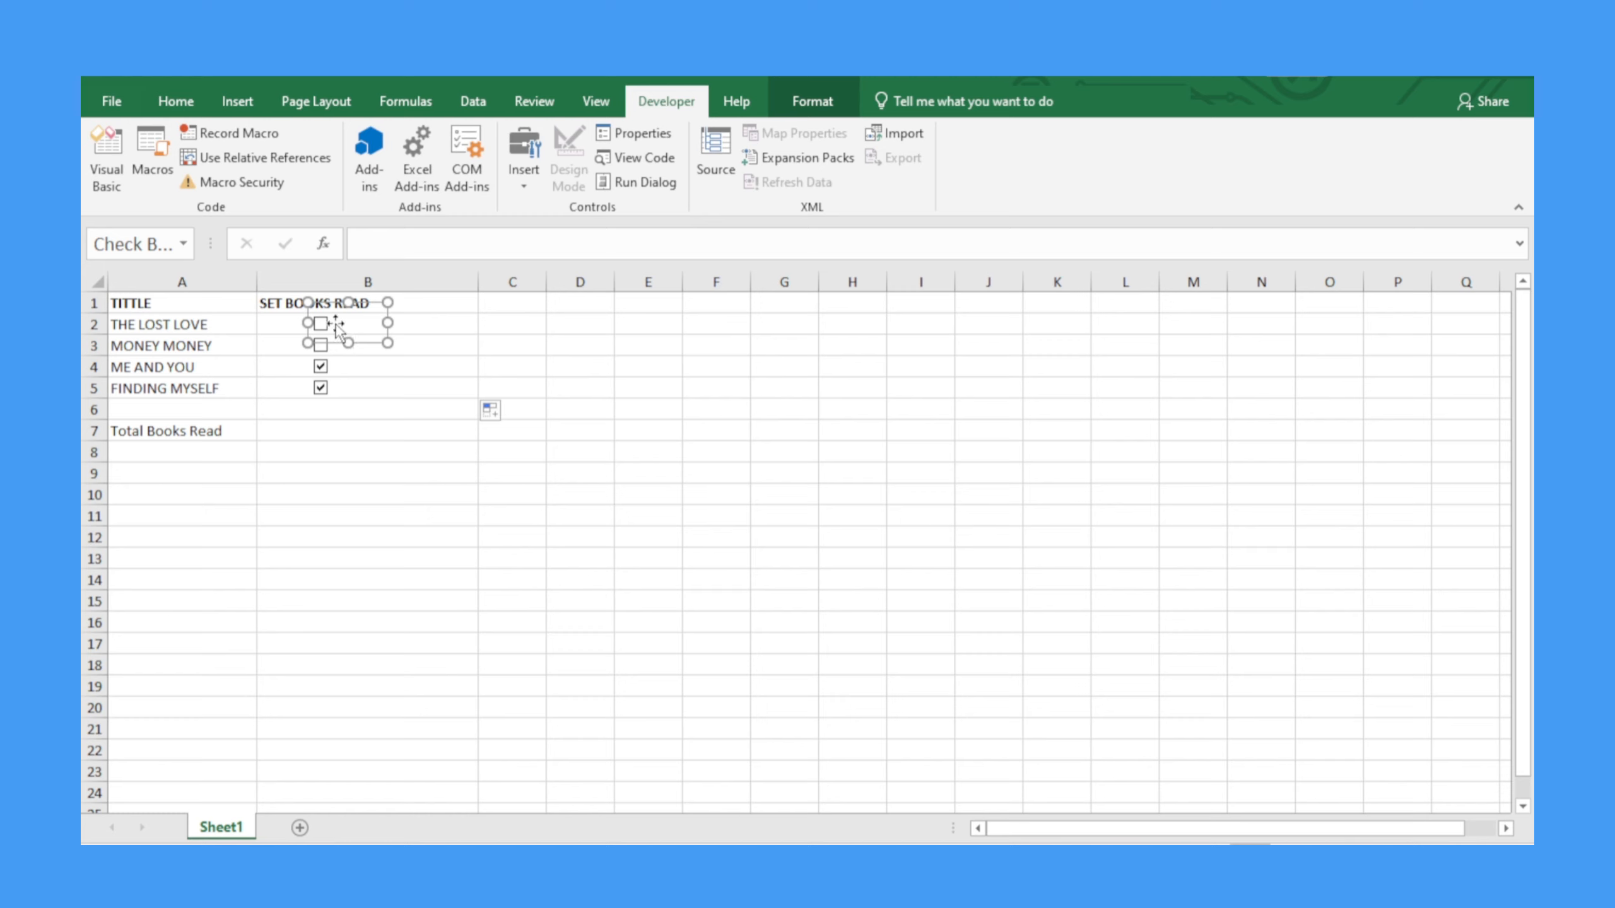
{"action": "right_click", "coordinate": [343, 324]}
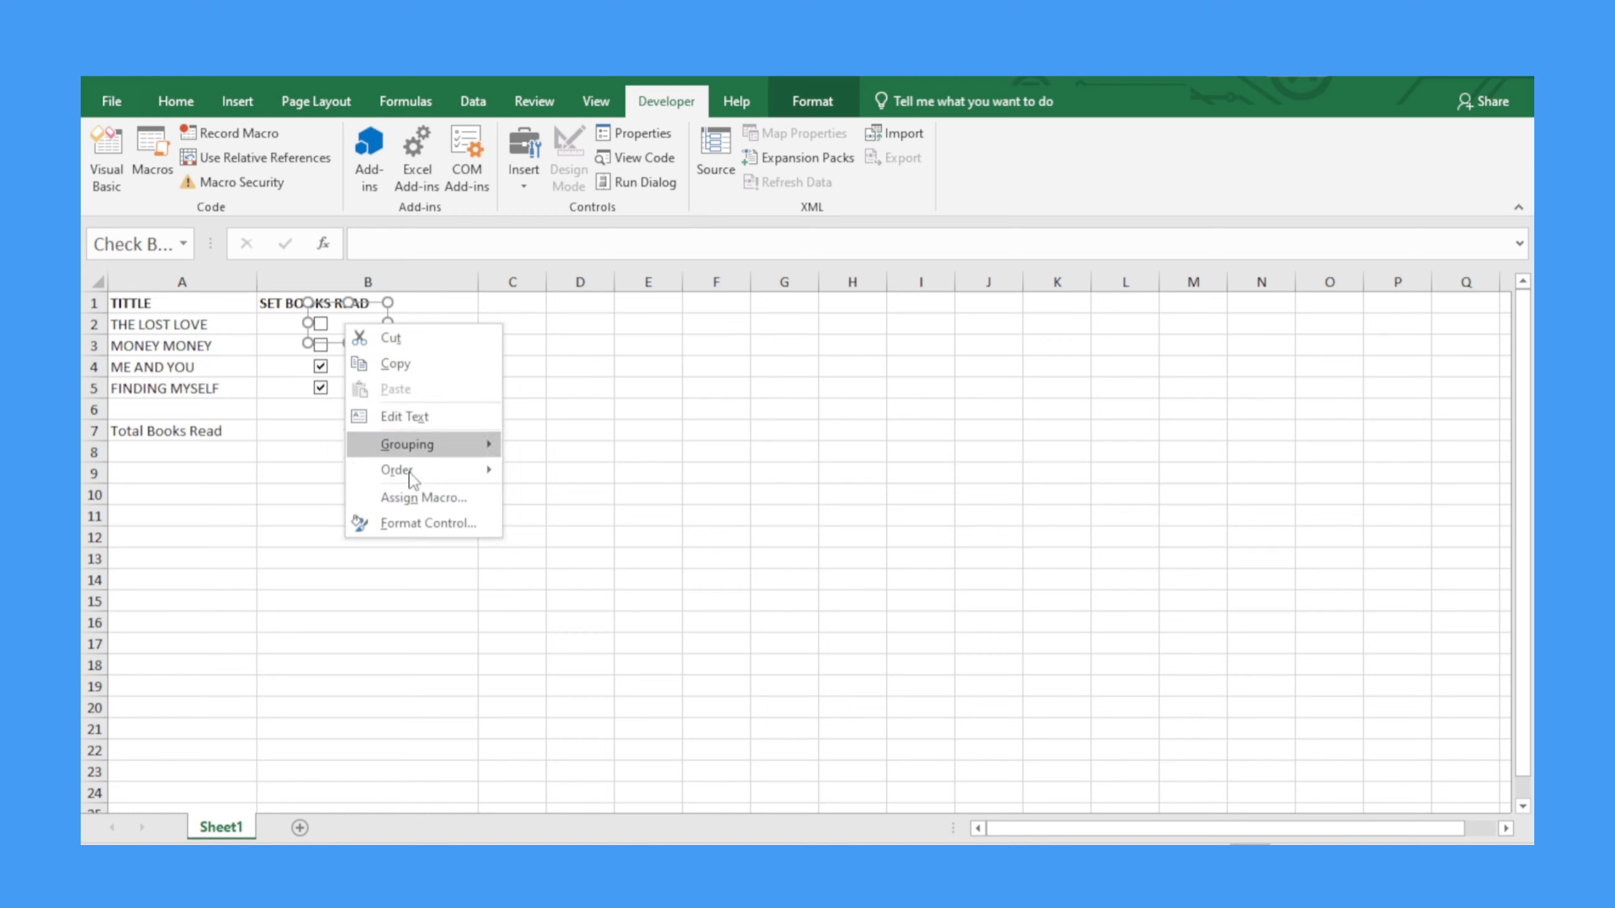
{"action": "left_click", "coordinate": [403, 525]}
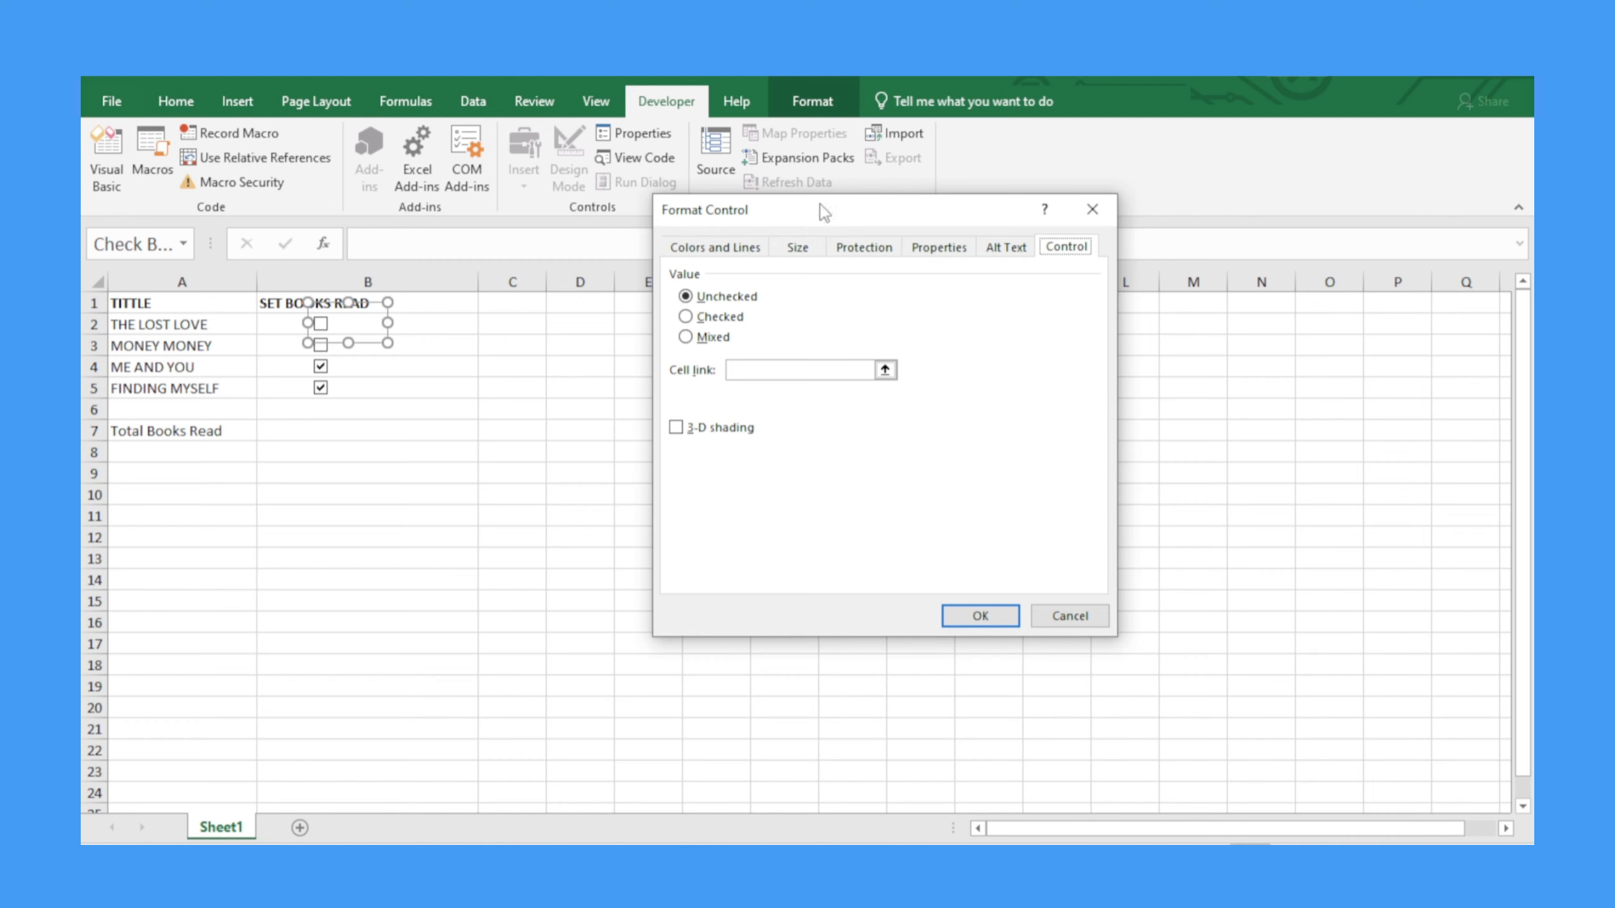
{"action": "left_click_drag", "start_coordinate": [821, 205], "coordinate": [705, 225]}
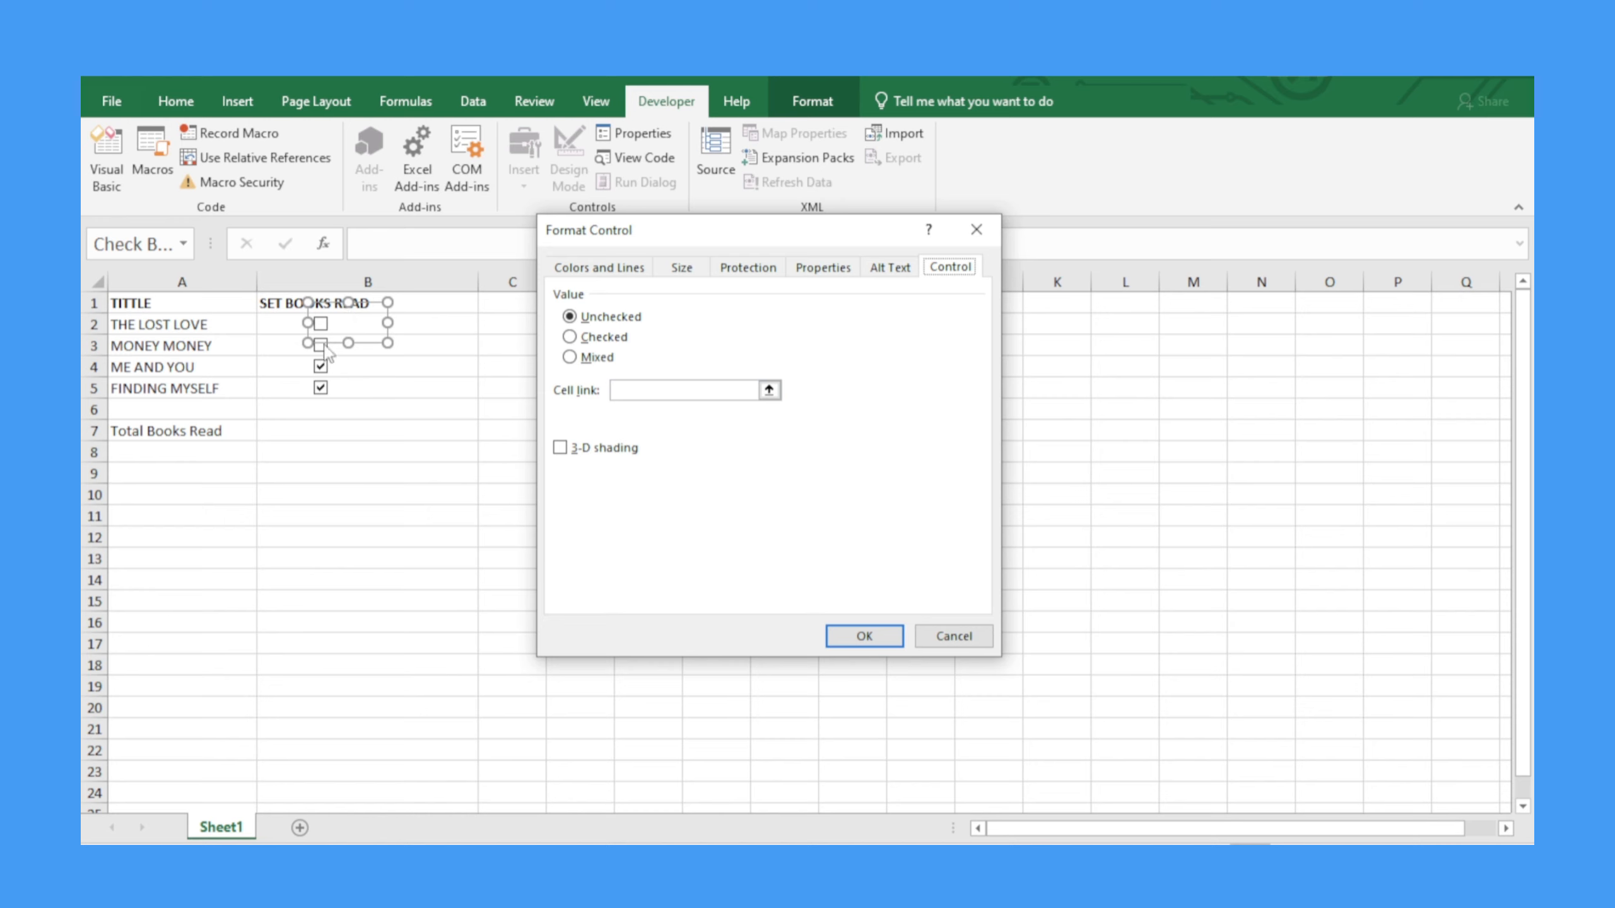
{"action": "left_click", "coordinate": [569, 337]}
{"action": "left_click", "coordinate": [654, 390]}
{"action": "left_click_drag", "start_coordinate": [660, 227], "coordinate": [760, 230]}
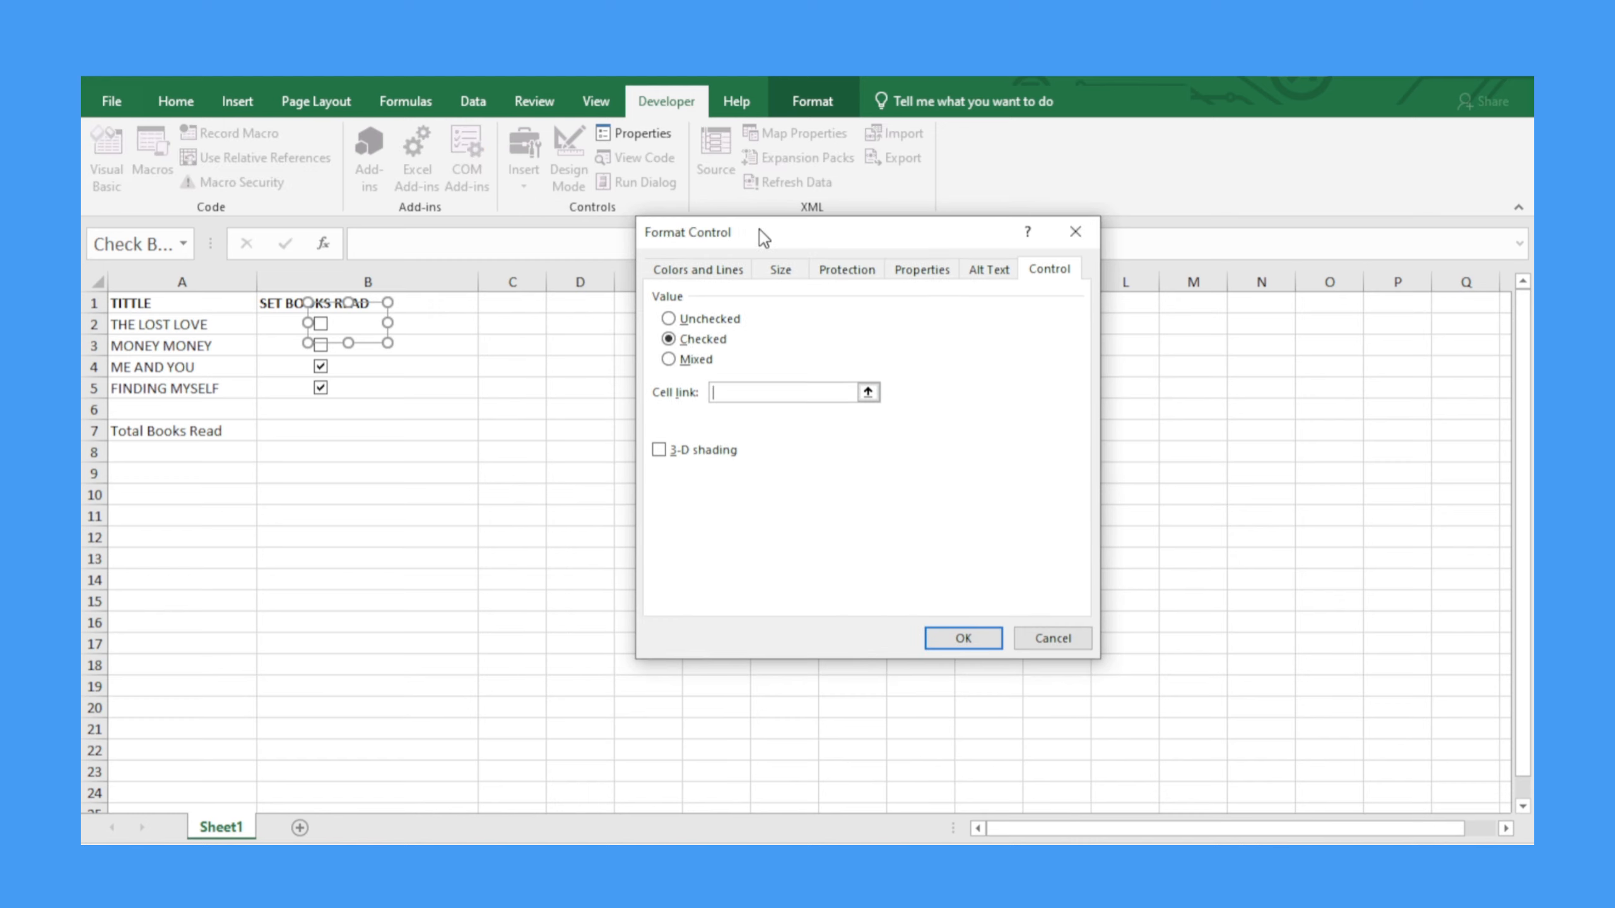
{"action": "left_click", "coordinate": [509, 324]}
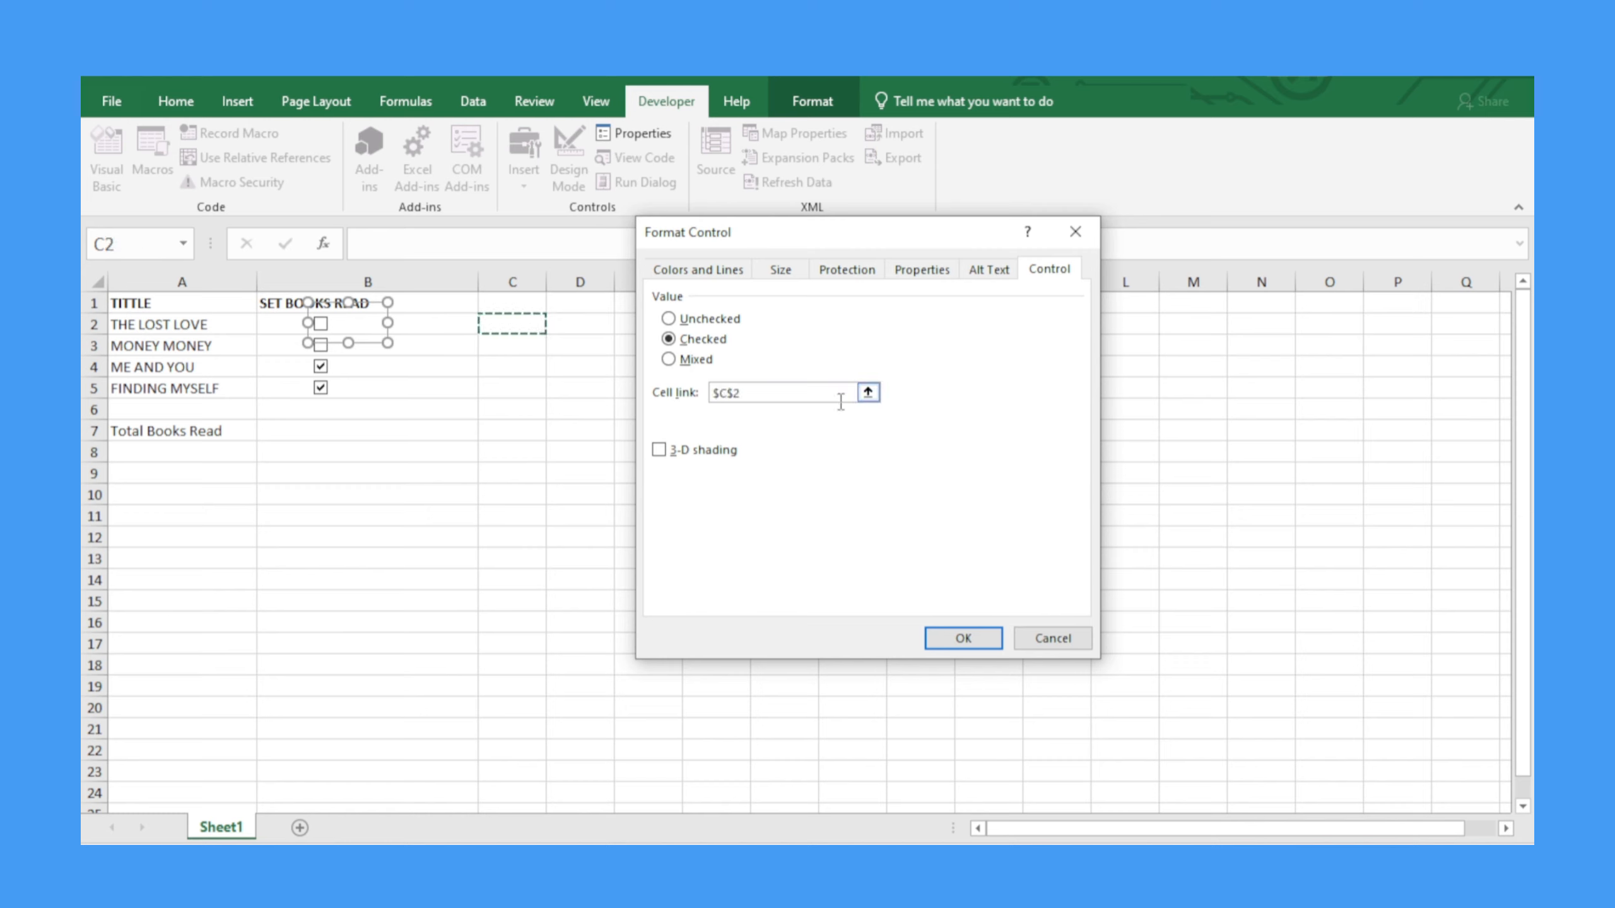
{"action": "key", "text": "Return"}
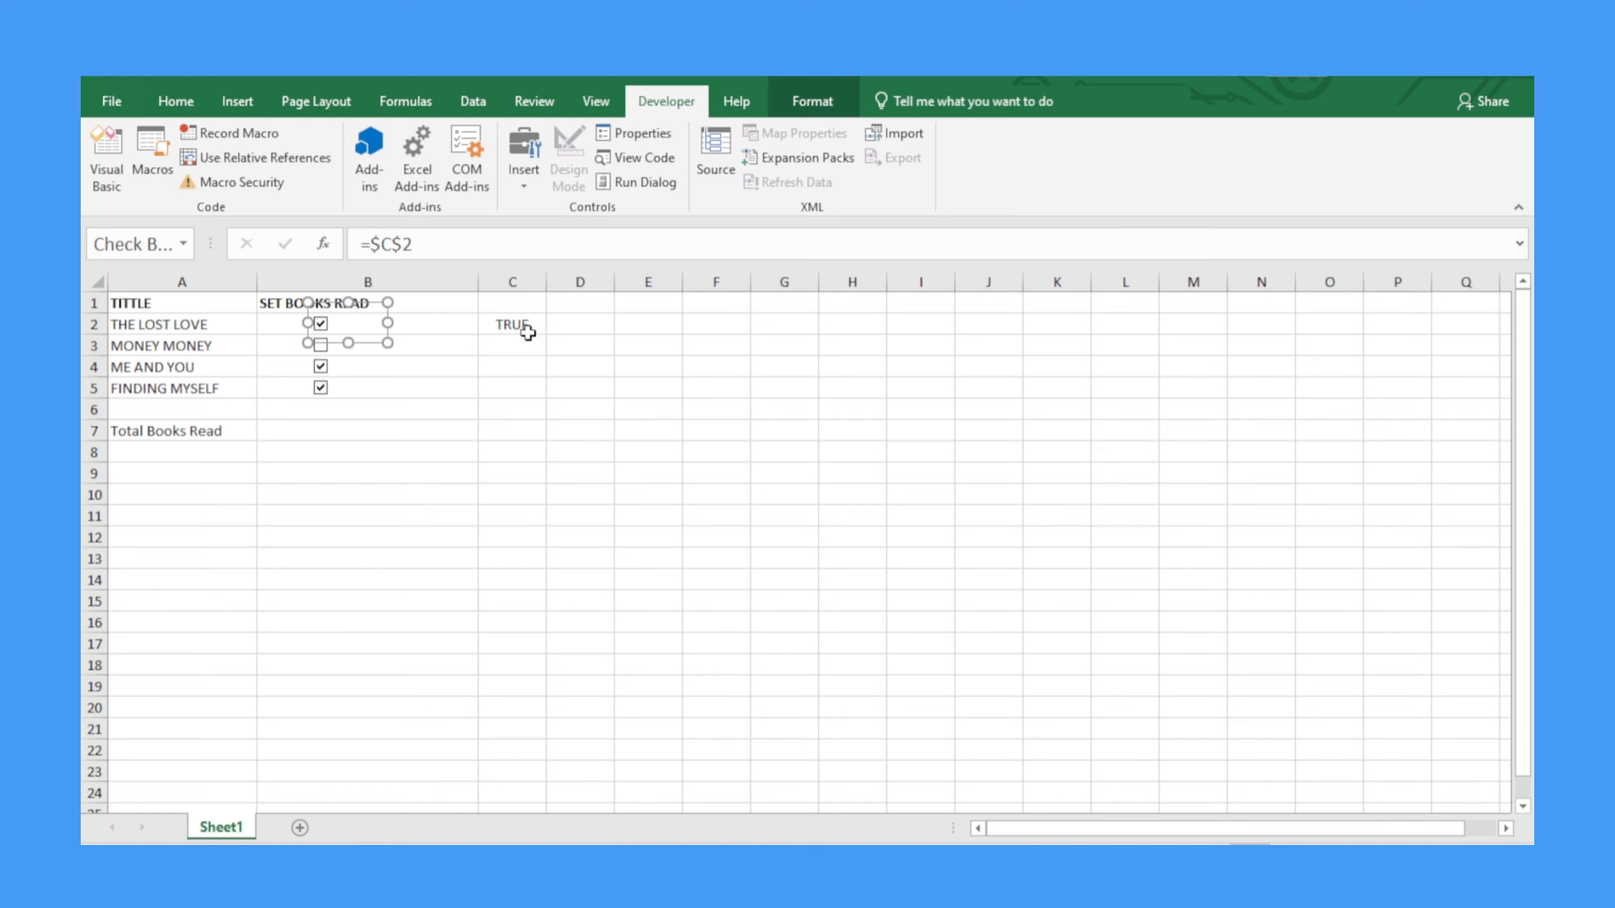
{"action": "left_click", "coordinate": [387, 430]}
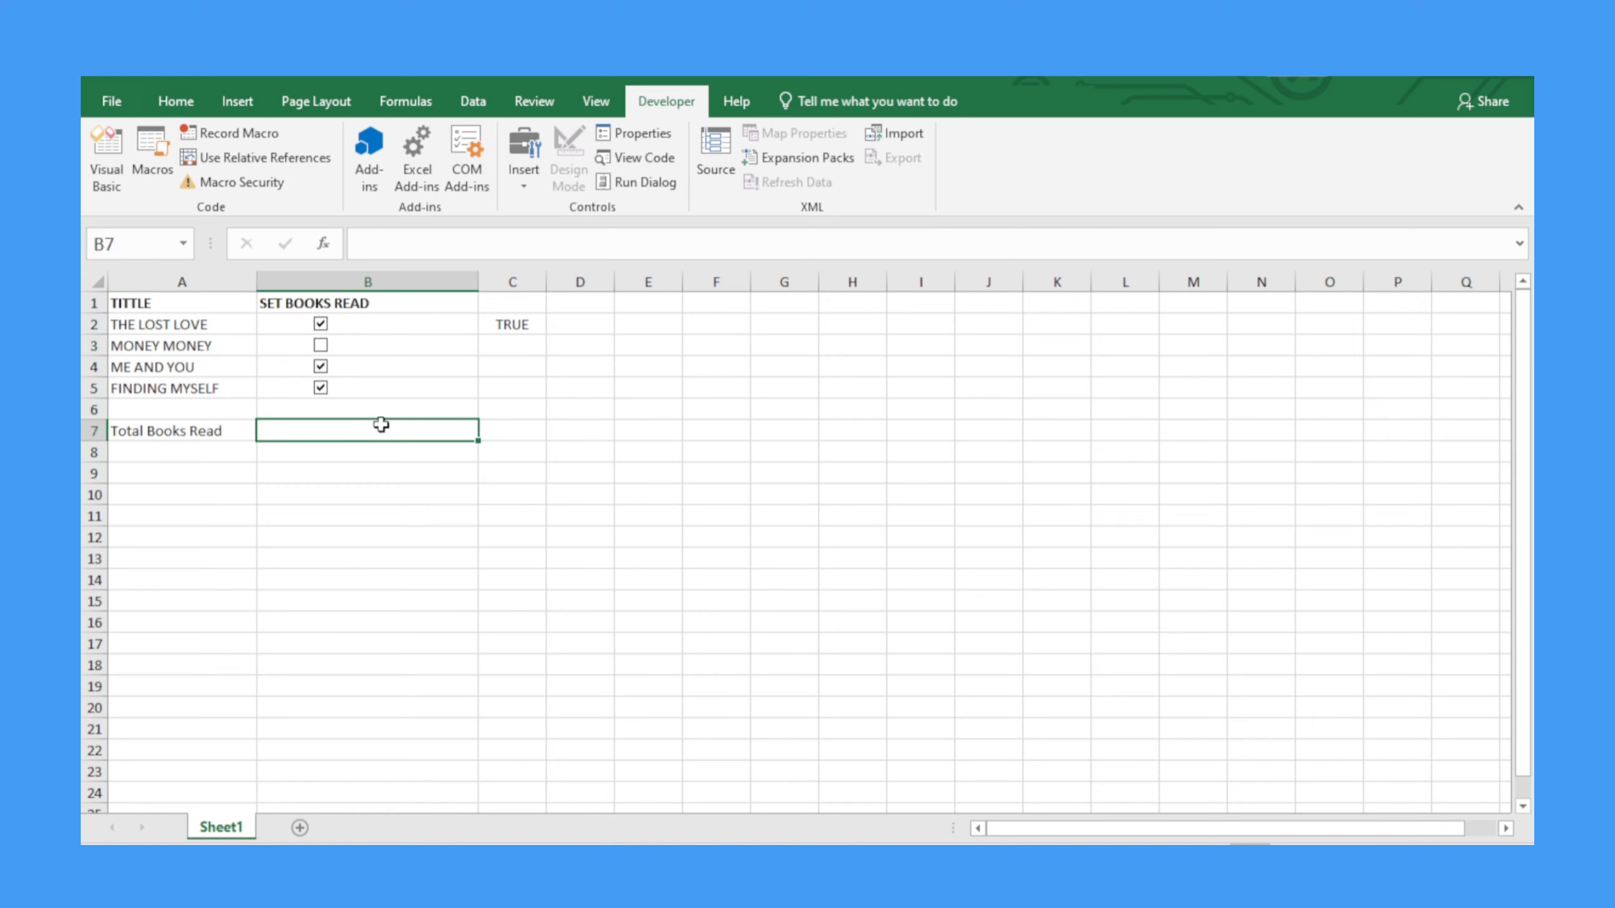
Toggle the check box beside THE LOST LOVE to test its link, leaving it cleared, and clear the one beside ME AND YOU.
{"action": "left_click", "coordinate": [323, 324]}
{"action": "left_click", "coordinate": [321, 325]}
{"action": "left_click", "coordinate": [320, 325]}
{"action": "left_click", "coordinate": [321, 367]}
Link the check box beside MONEY MONEY to cell $C$3 with the formula =$C$3, and deselect it.
{"action": "left_click", "coordinate": [321, 347], "text": "ctrl"}
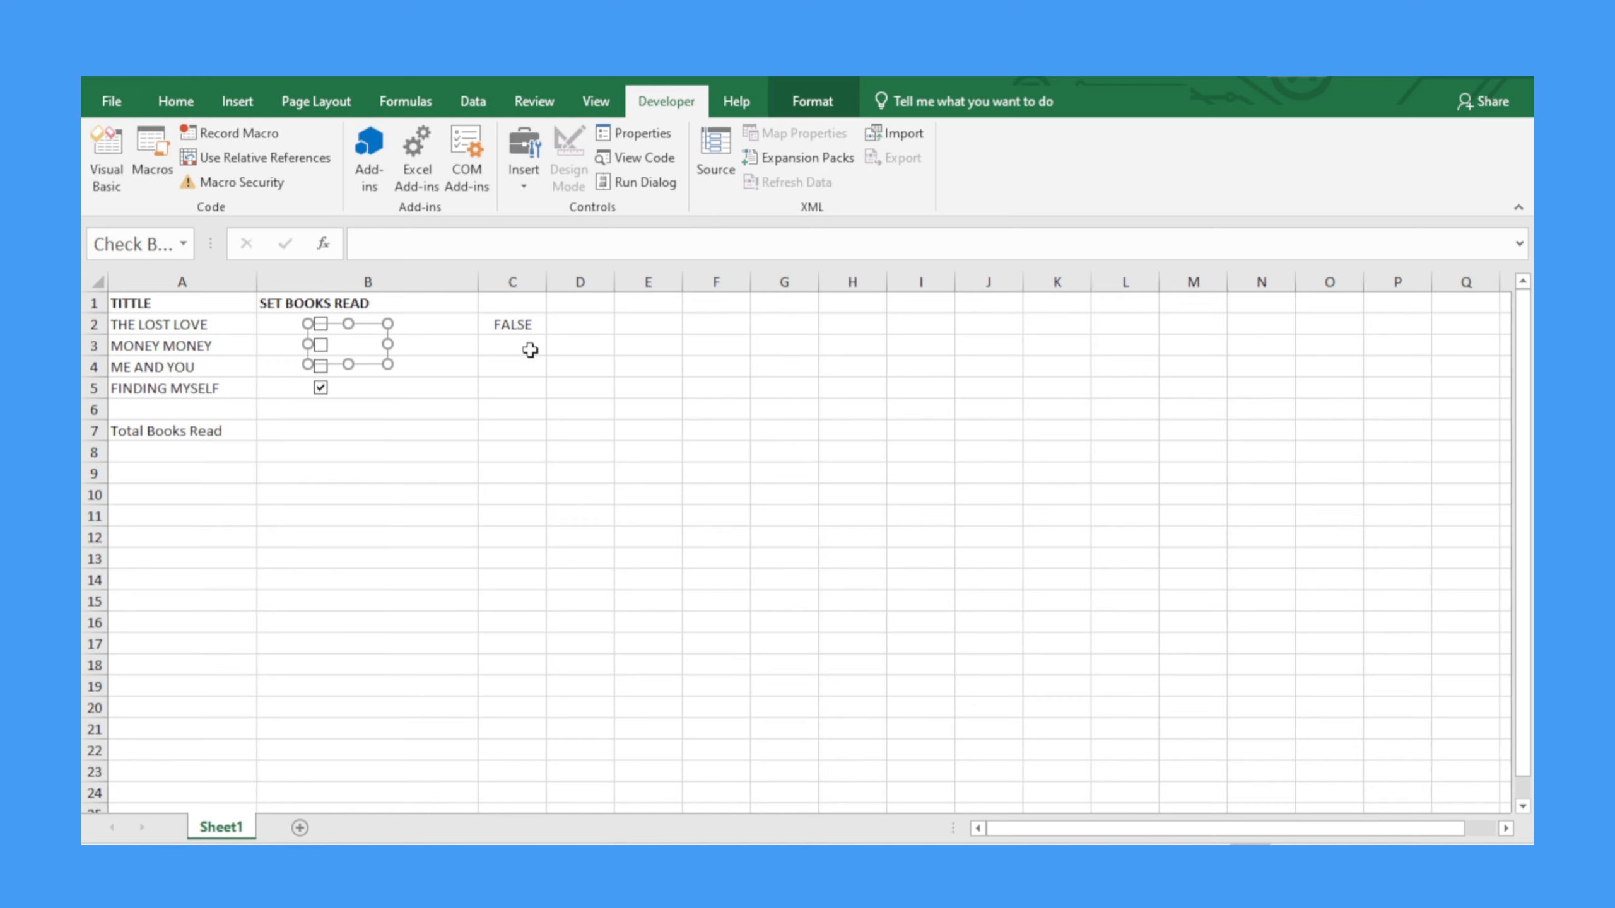
{"action": "left_click", "coordinate": [499, 350]}
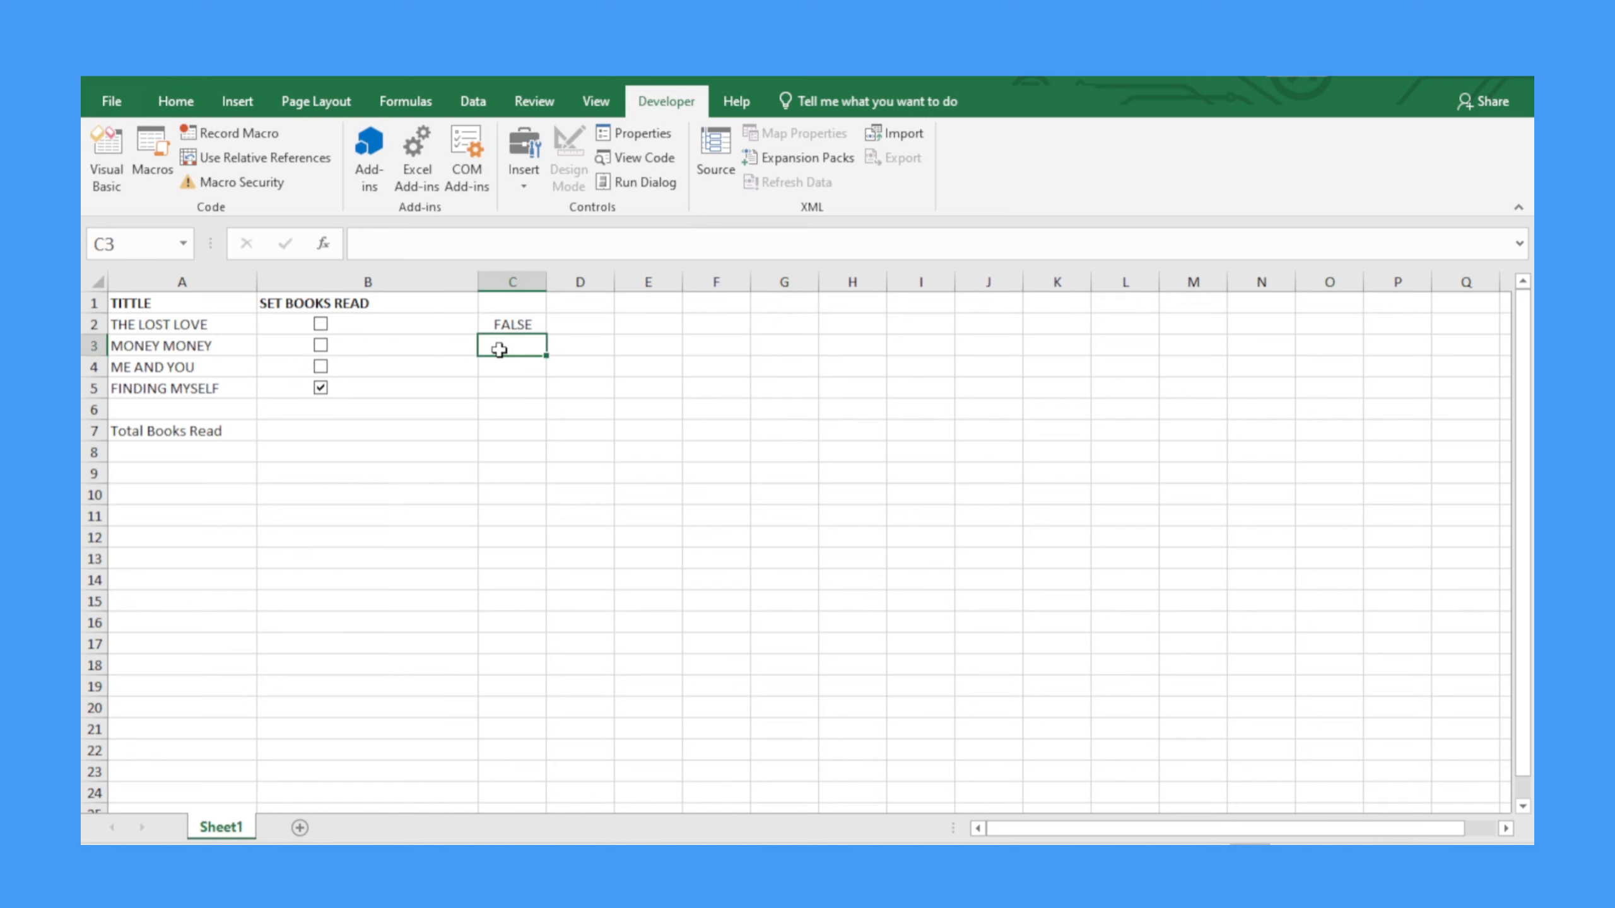
{"action": "left_click", "coordinate": [328, 348], "text": "ctrl"}
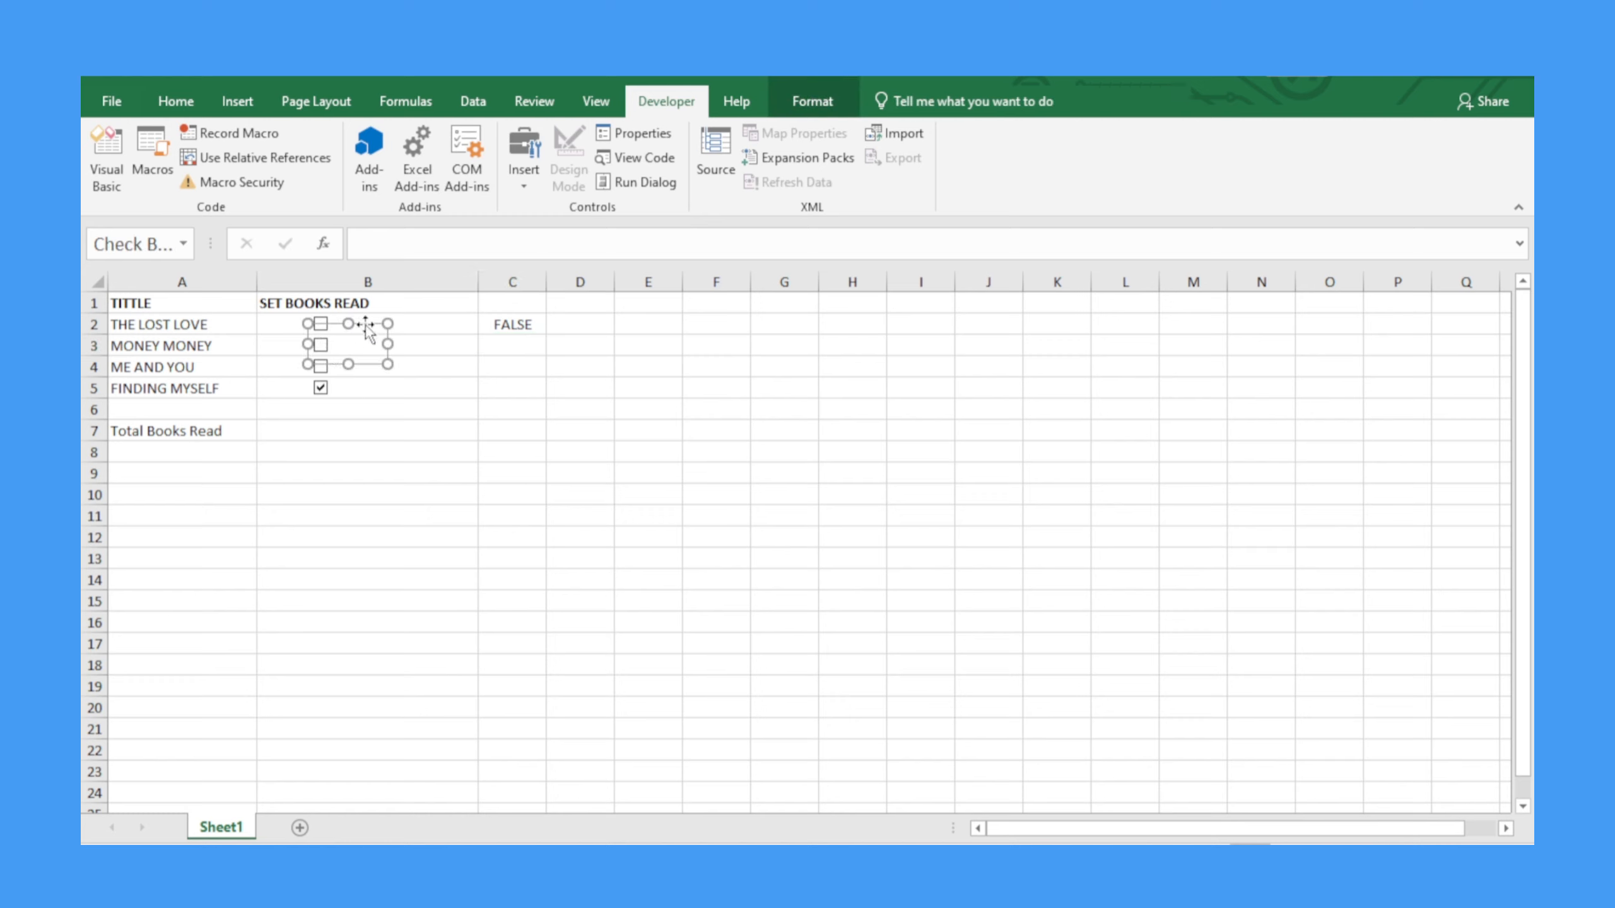
{"action": "left_click", "coordinate": [368, 243]}
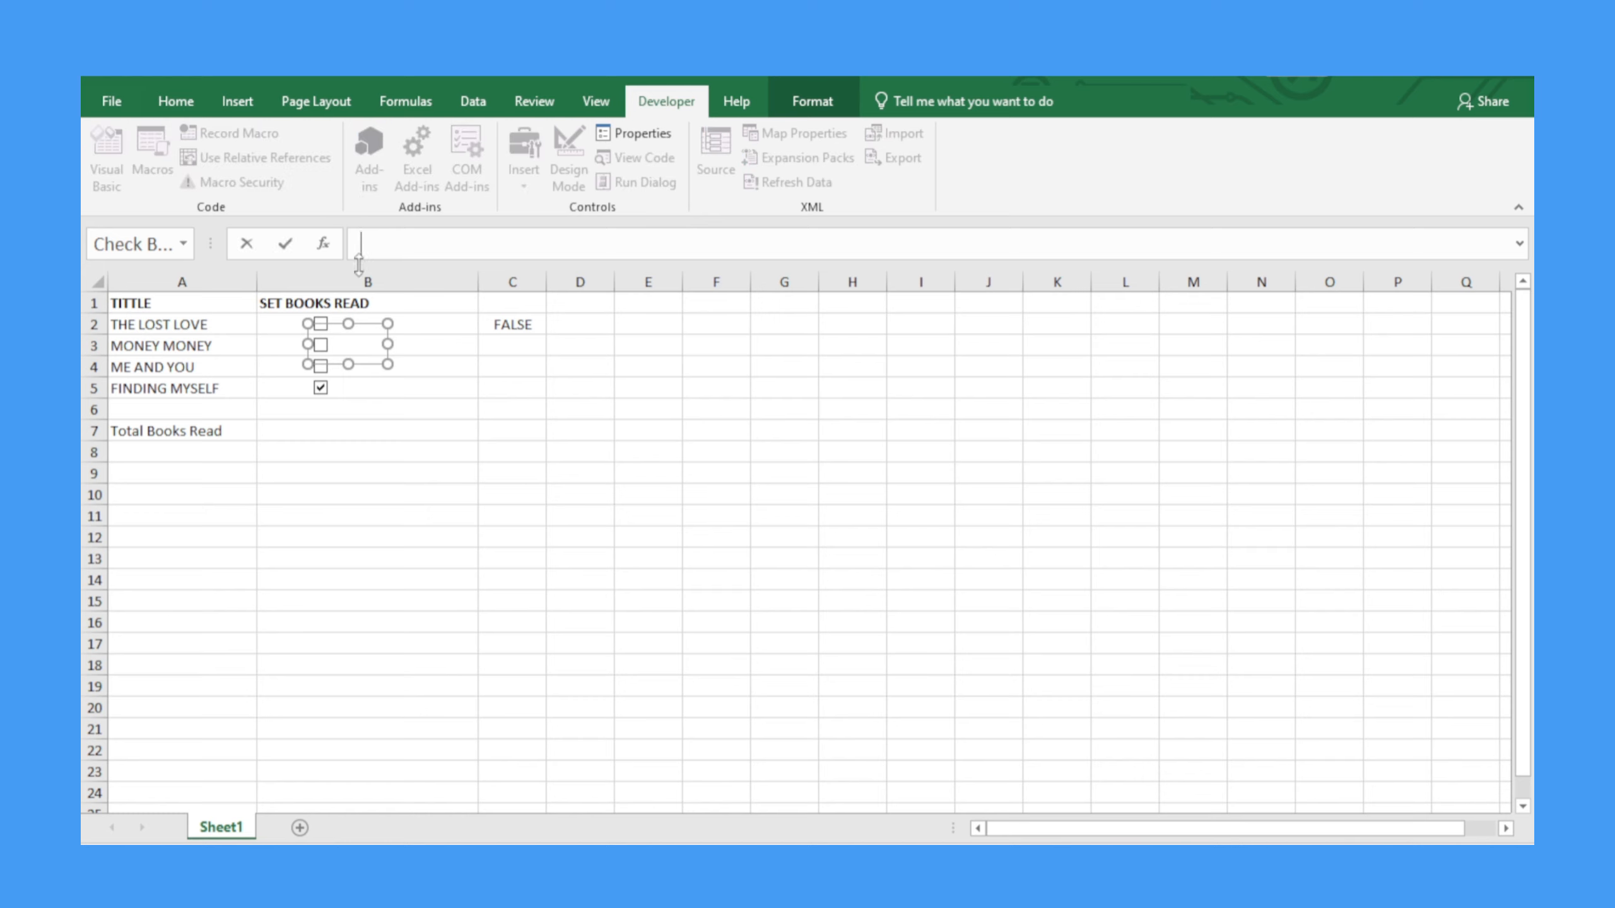
{"action": "type", "text": "="}
{"action": "key", "text": "BackSpace"}
{"action": "left_click", "coordinate": [502, 349]}
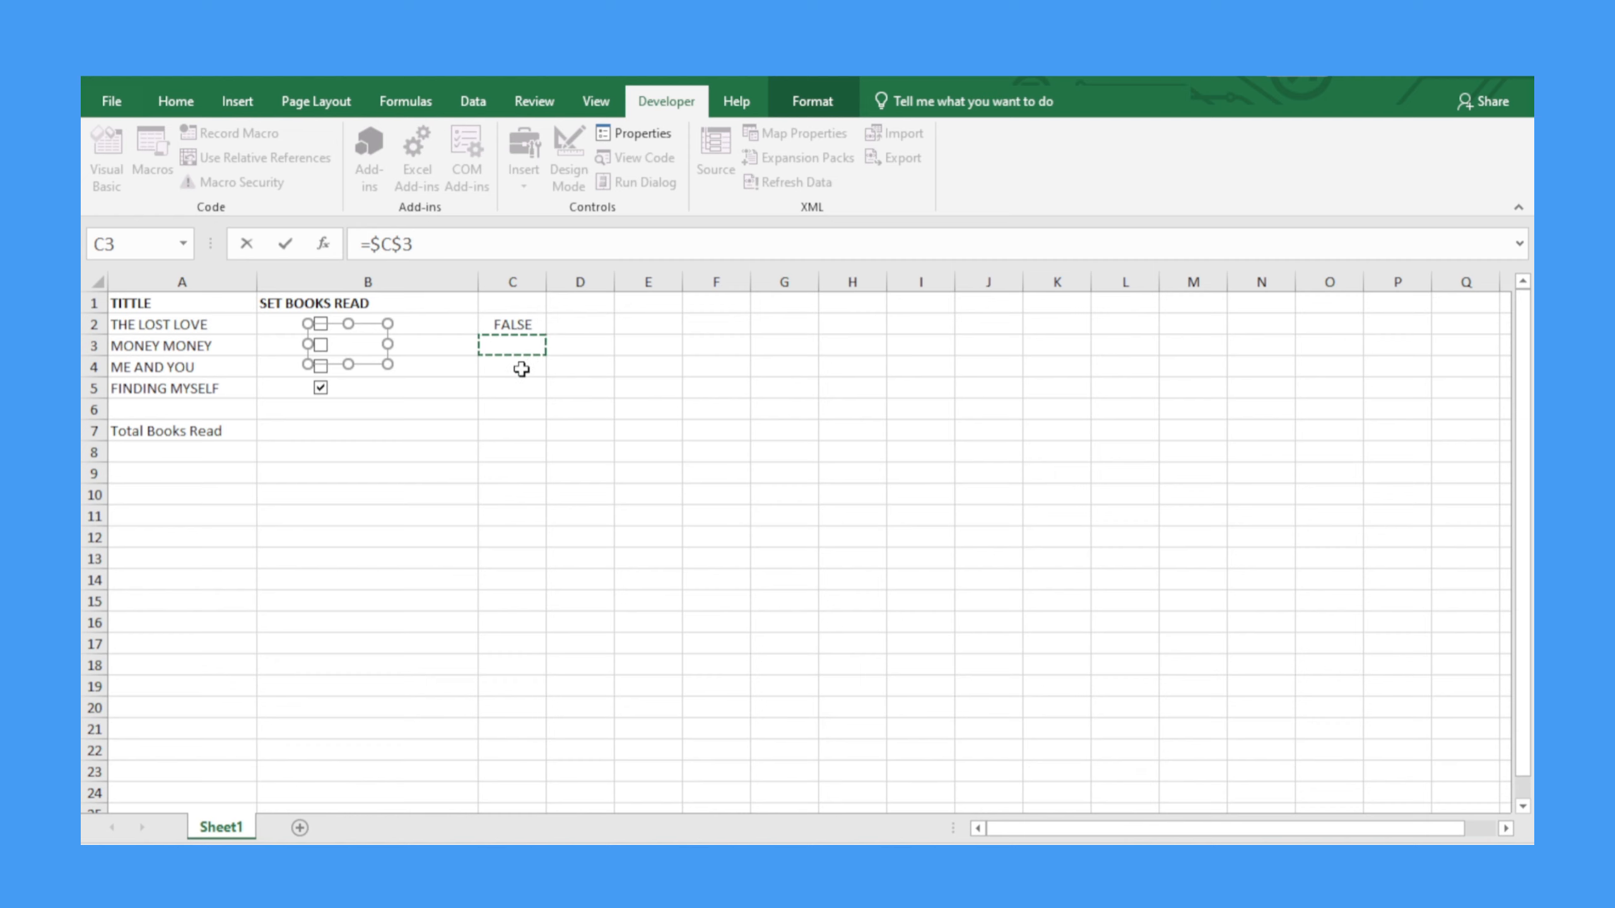
{"action": "key", "text": "Return"}
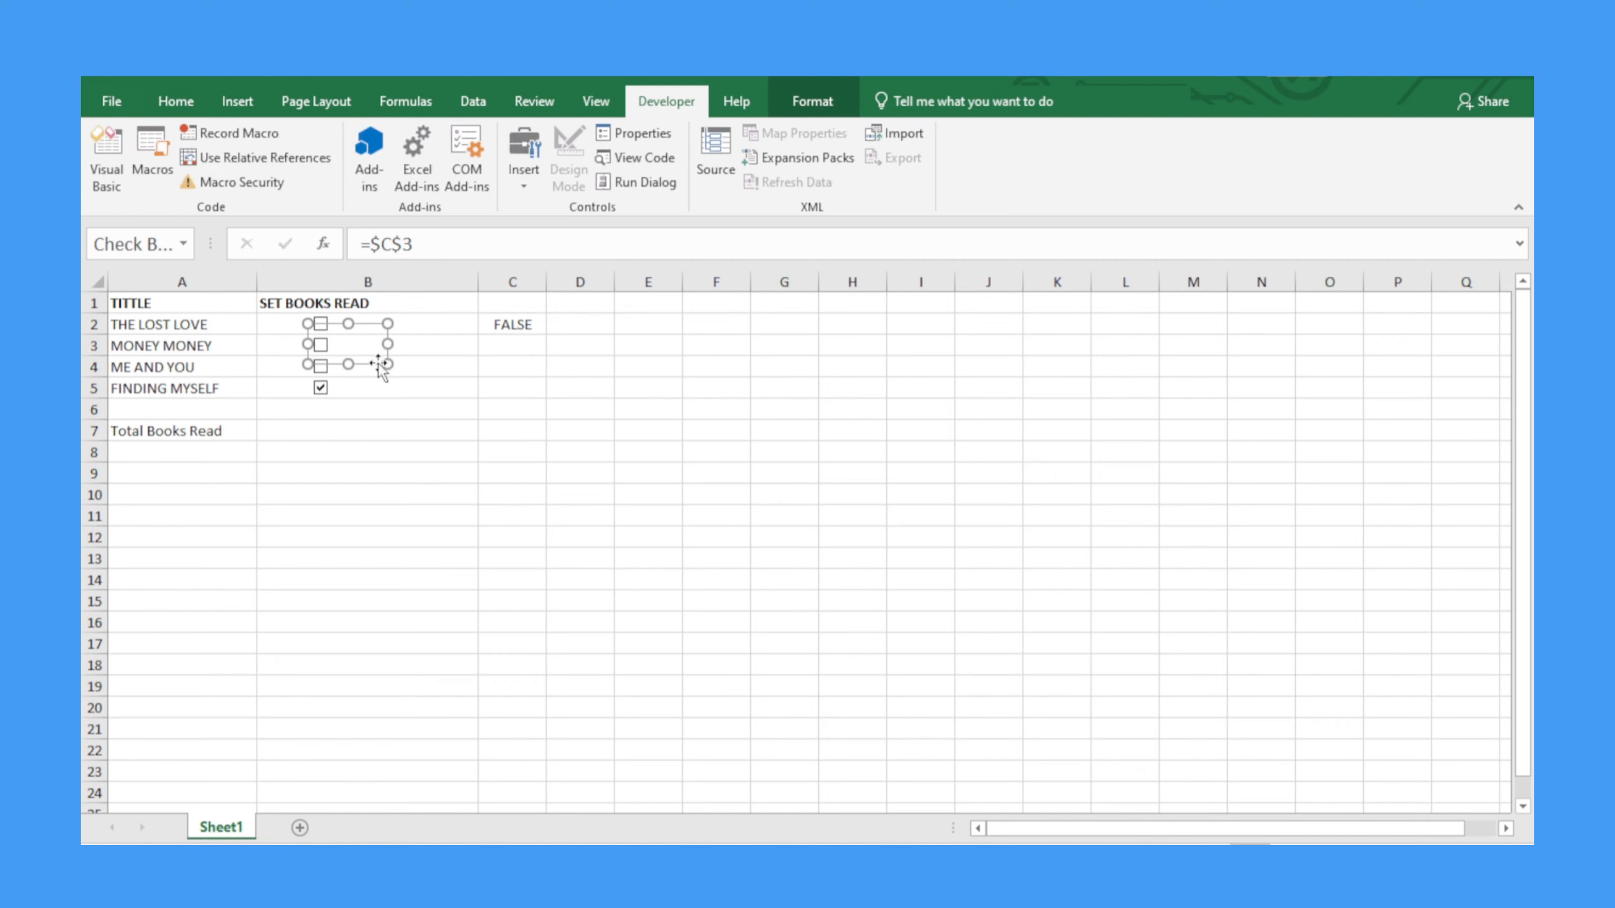
{"action": "left_click", "coordinate": [383, 429]}
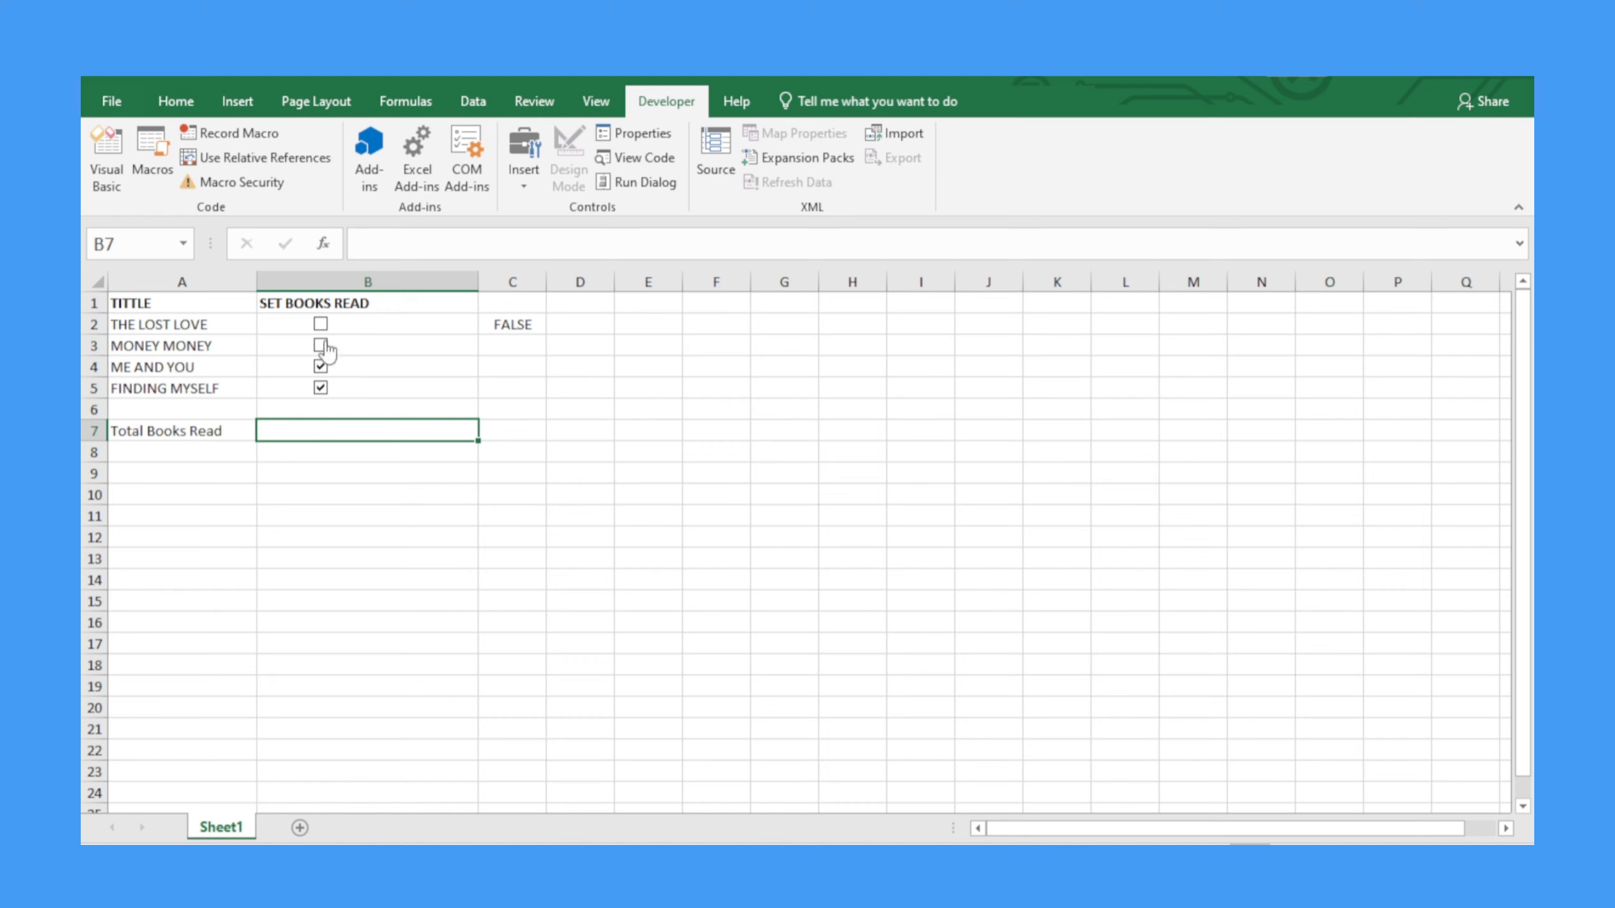
Clear the check box beside ME AND YOU and toggle the one beside MONEY MONEY, leaving it cleared.
{"action": "left_click", "coordinate": [322, 356]}
{"action": "left_click", "coordinate": [322, 349]}
{"action": "left_click", "coordinate": [321, 347]}
Link the check box beside FINDING MYSELF to cell $C$5 with the formula =$C$5, and deselect it.
{"action": "left_click", "coordinate": [326, 394], "text": "ctrl"}
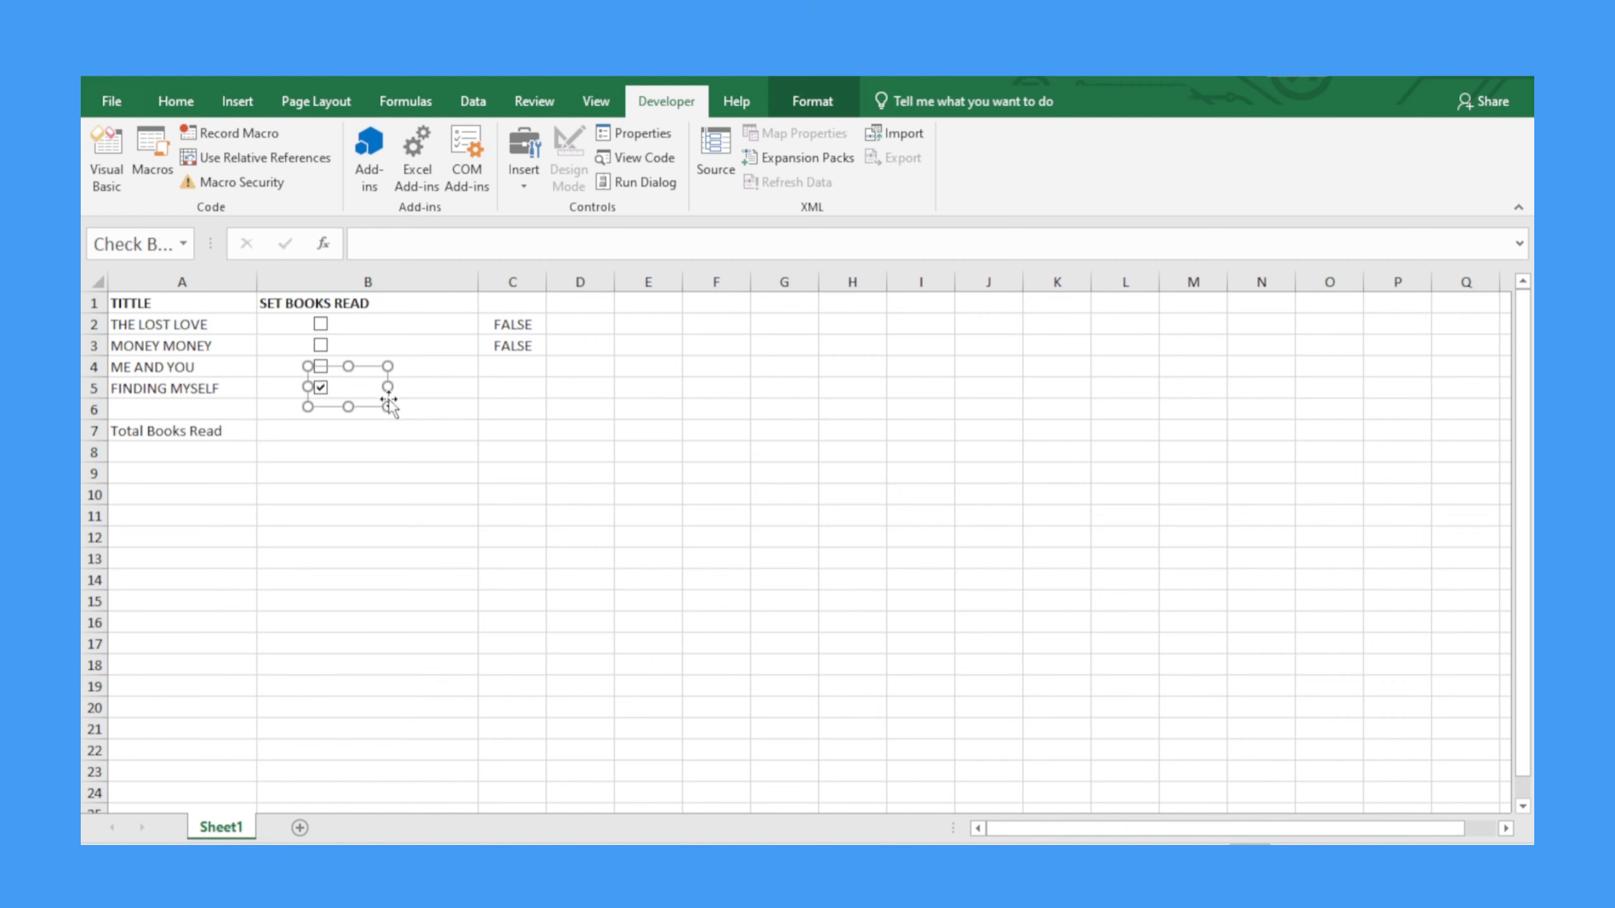
{"action": "left_click", "coordinate": [376, 248]}
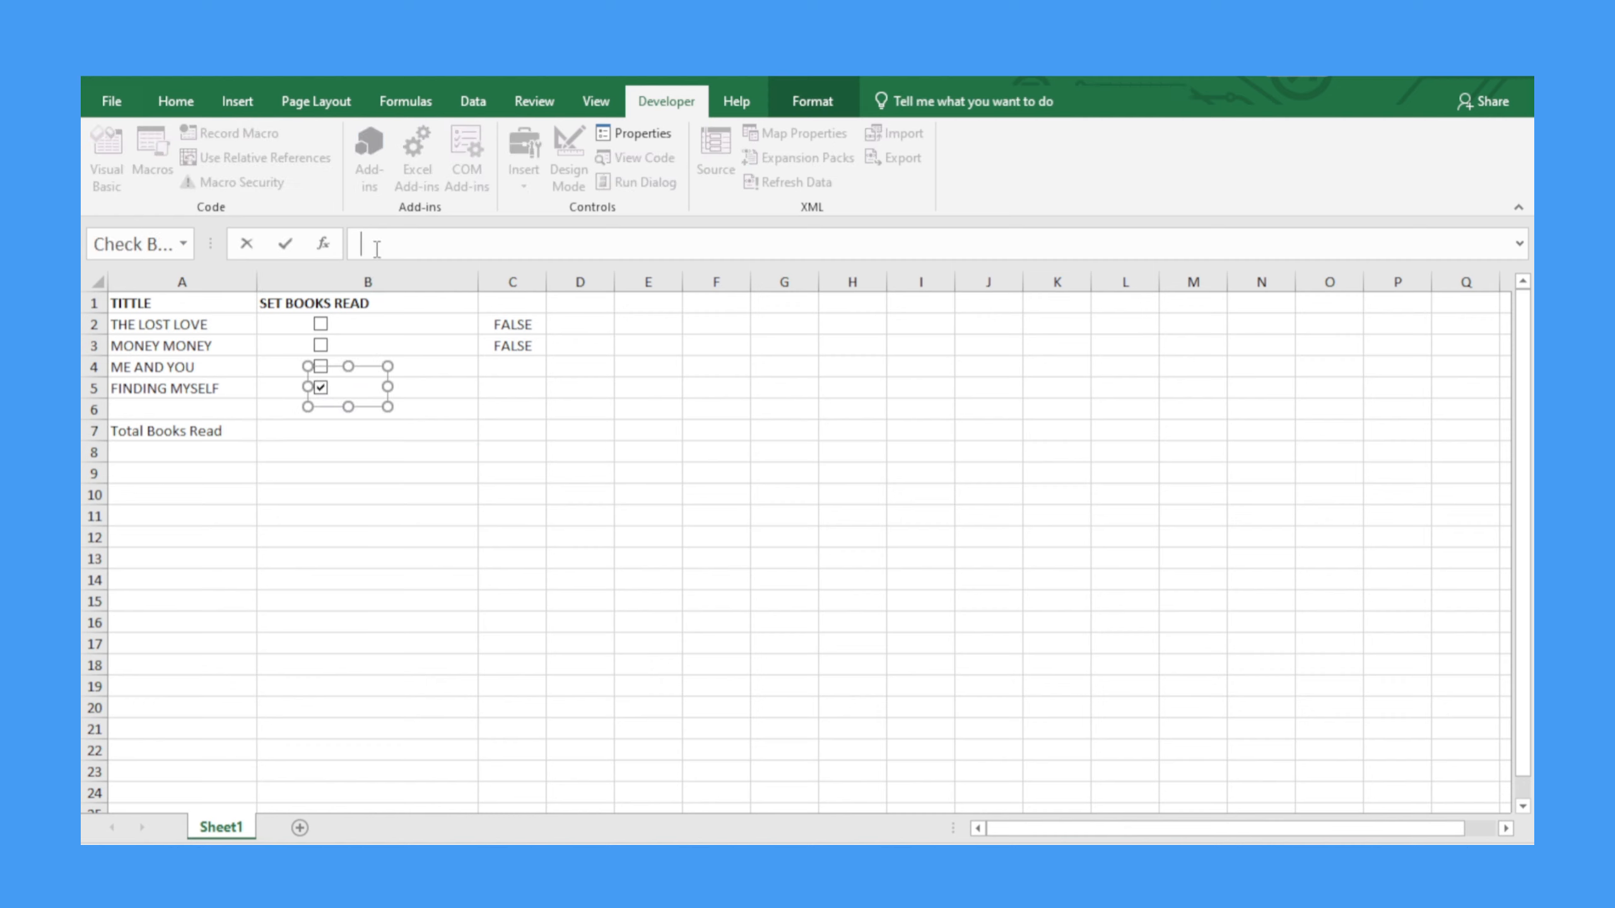
{"action": "type", "text": "="}
{"action": "left_click", "coordinate": [512, 395]}
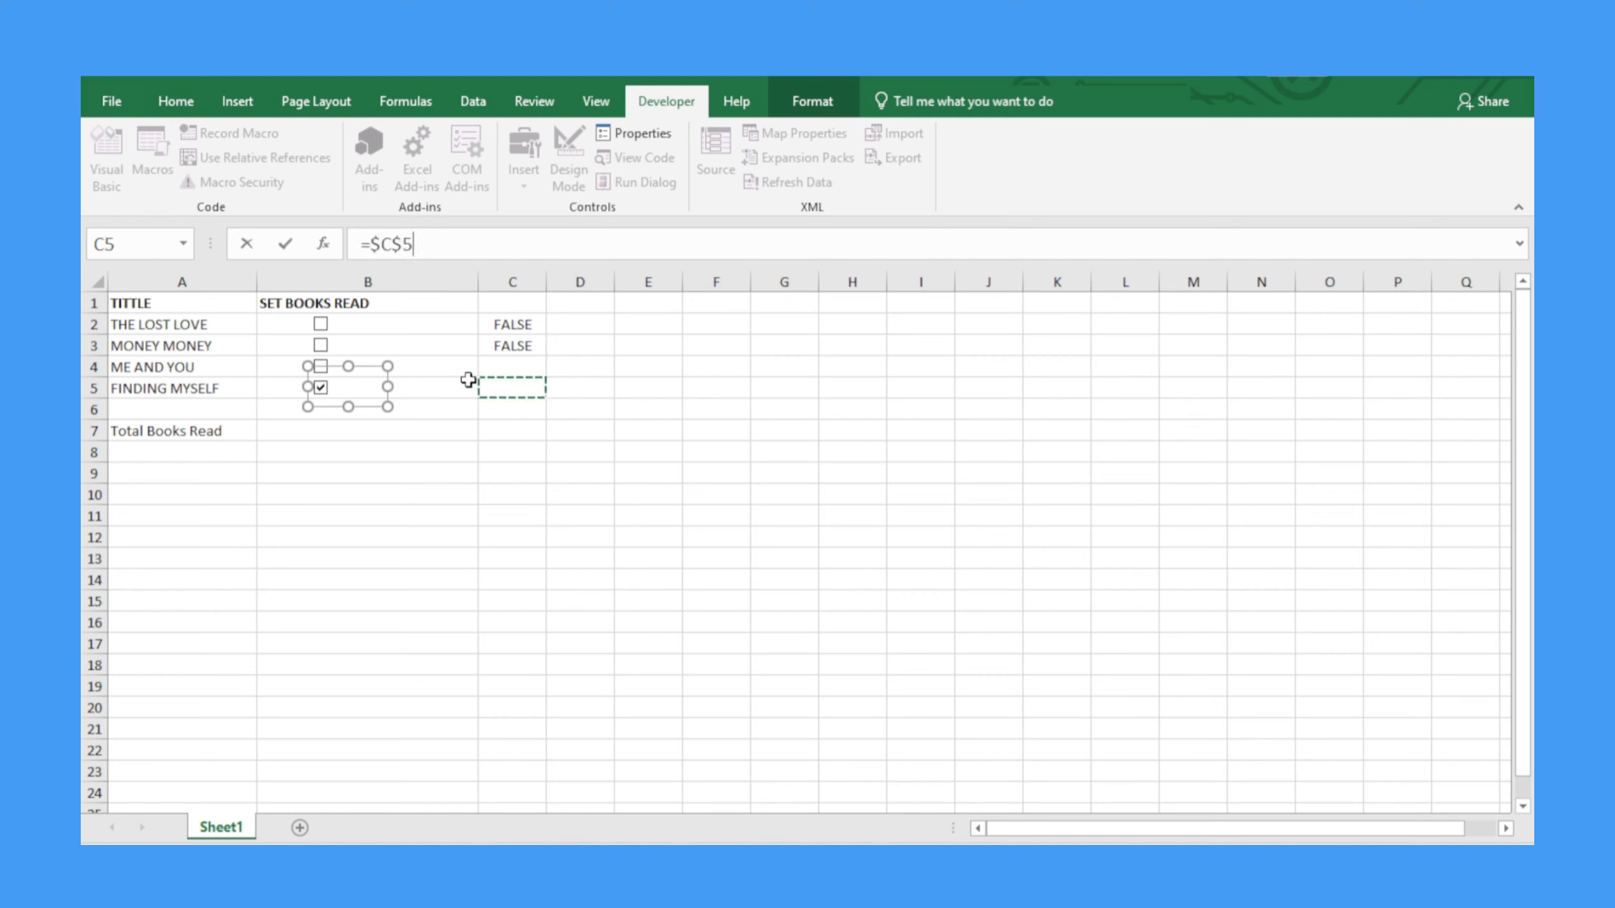
{"action": "key", "text": "Return"}
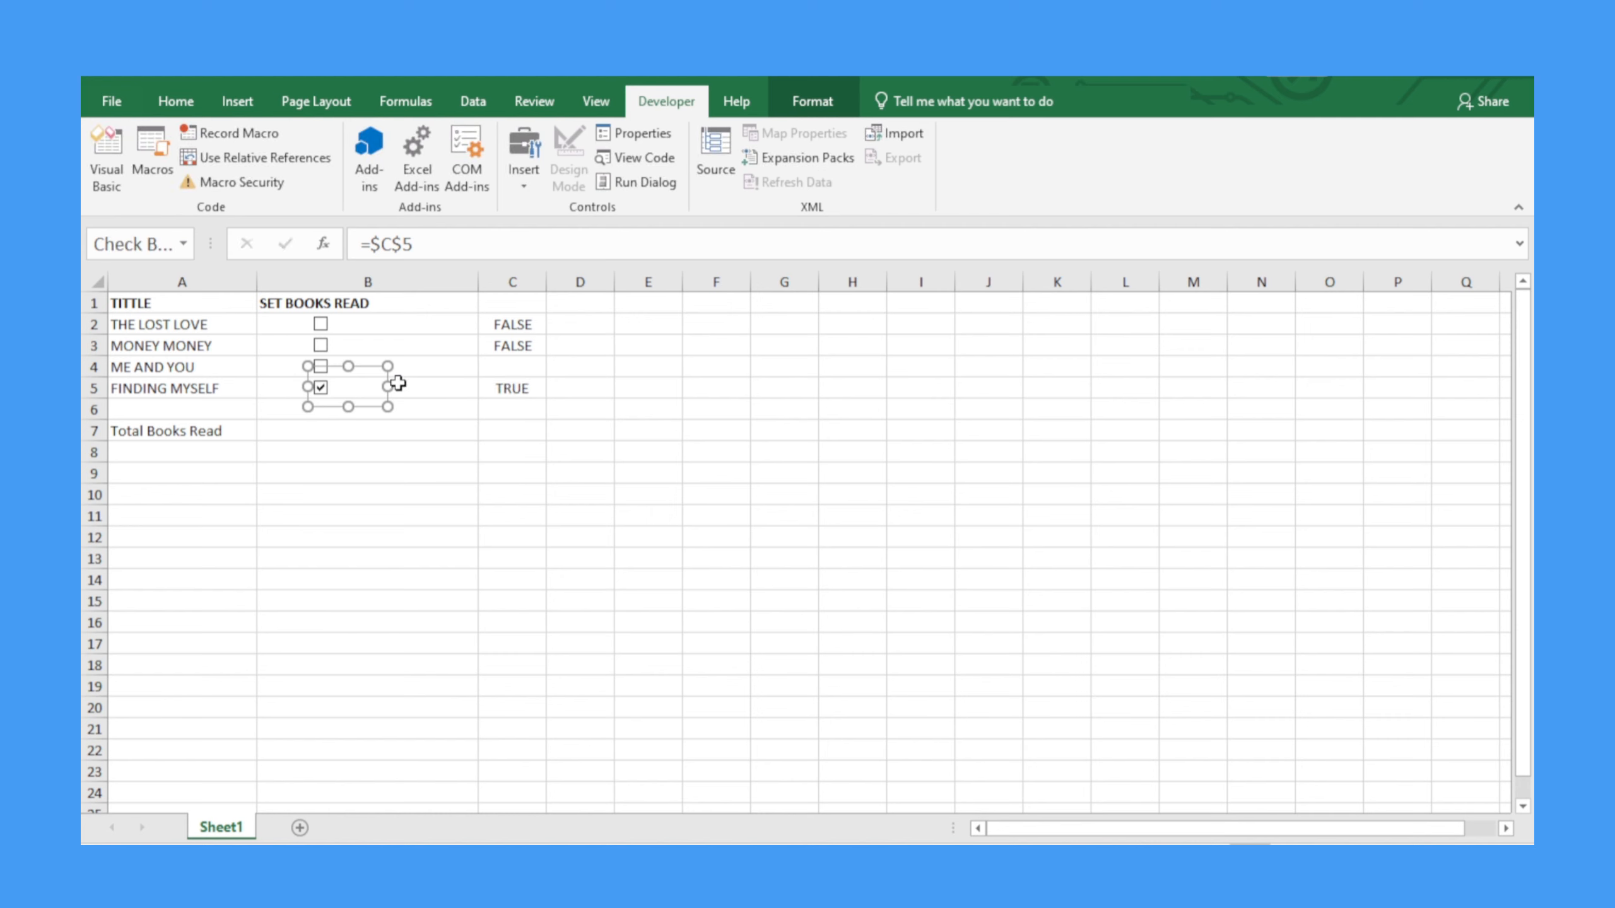
{"action": "left_click", "coordinate": [398, 363]}
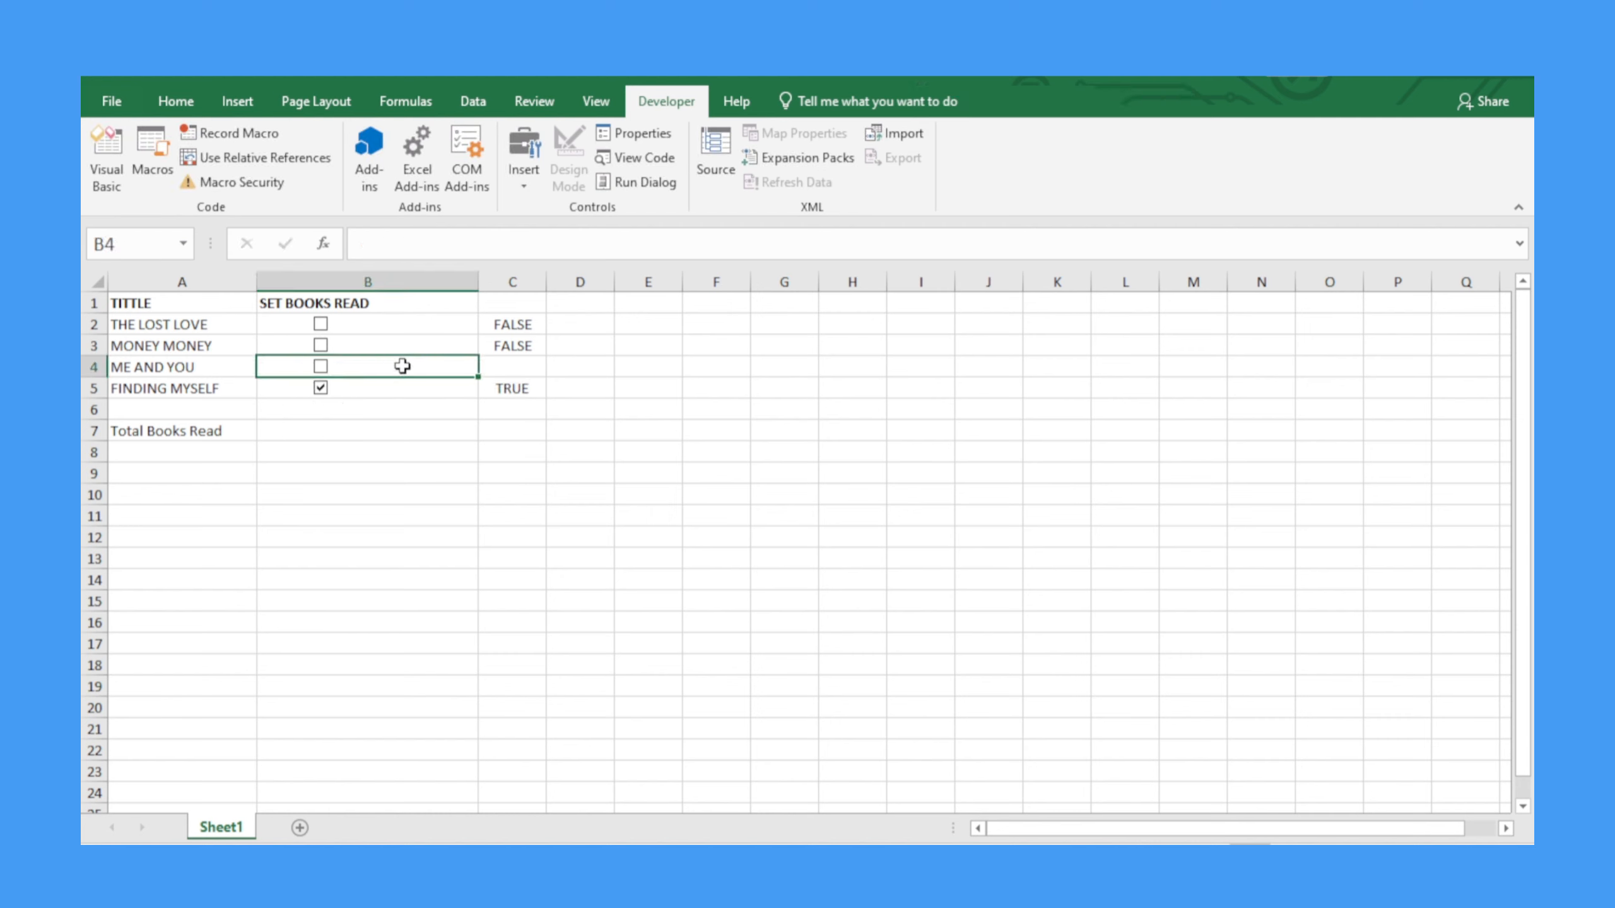
Link the check box beside ME AND YOU to cell $C$4 with the formula =$C$4, and deselect it.
{"action": "left_click", "coordinate": [320, 368], "text": "ctrl"}
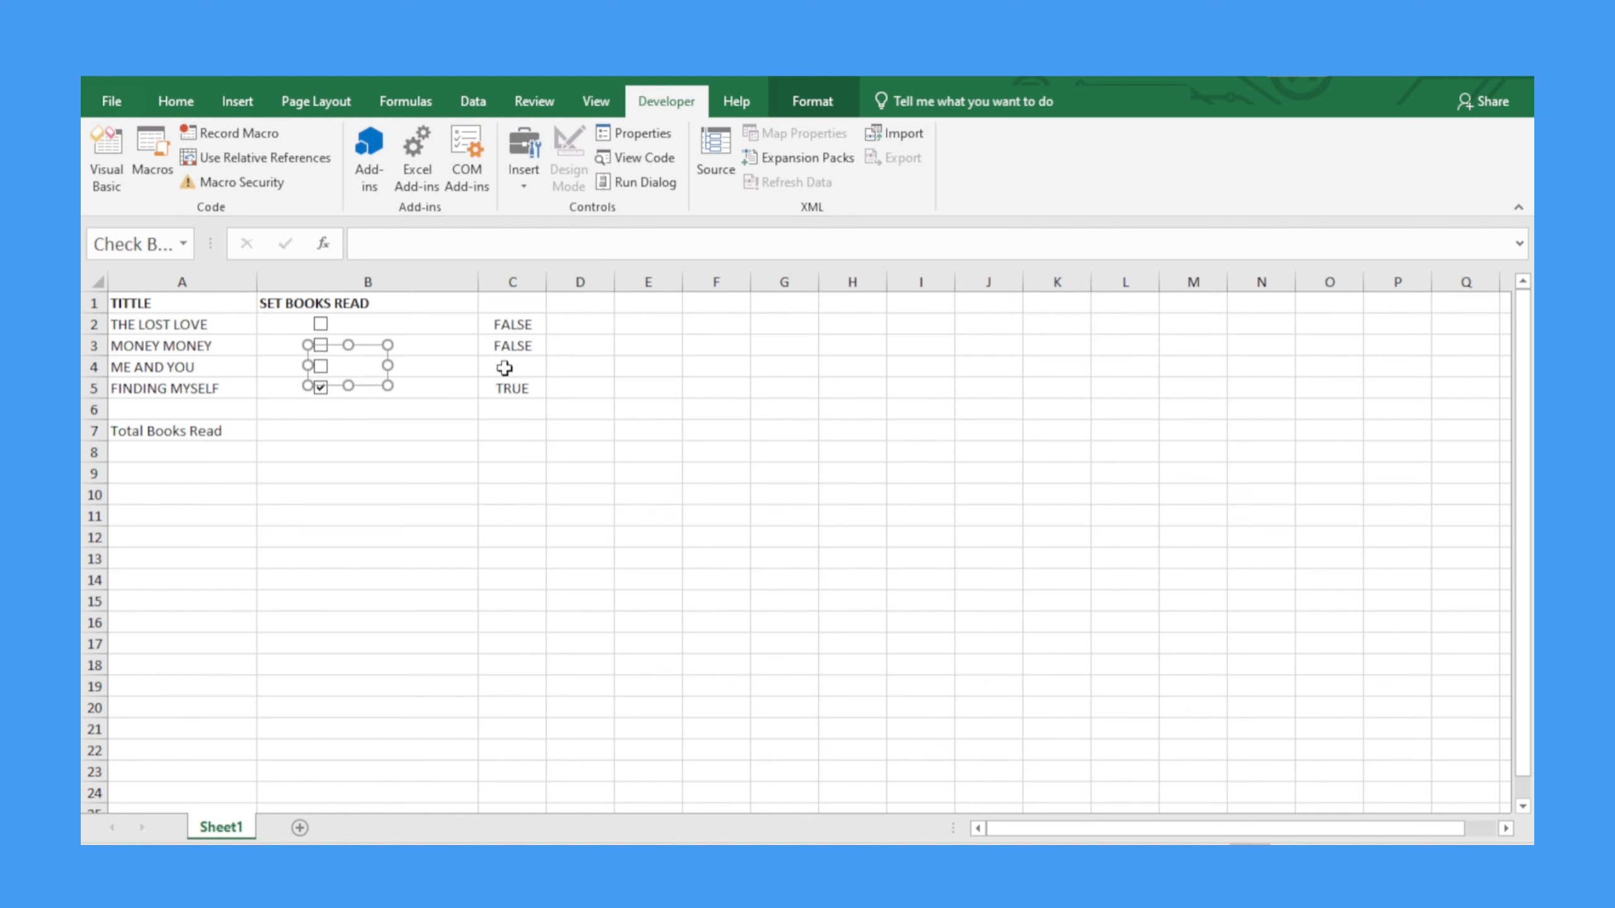
{"action": "left_click", "coordinate": [376, 236]}
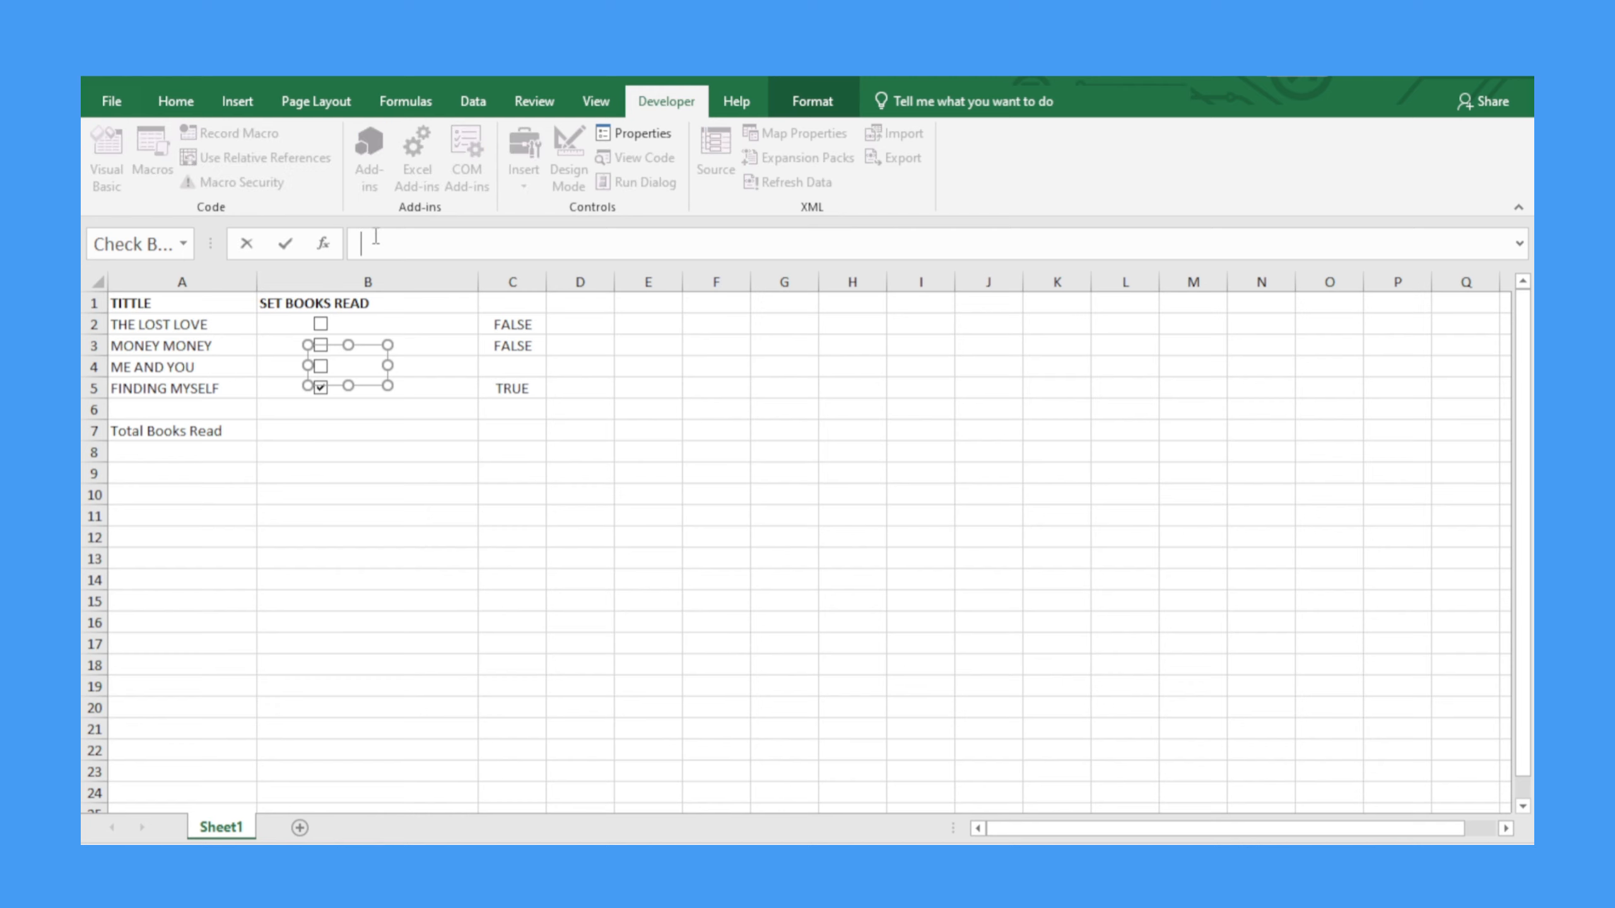
{"action": "type", "text": "="}
{"action": "left_click", "coordinate": [503, 365]}
{"action": "key", "text": "Return"}
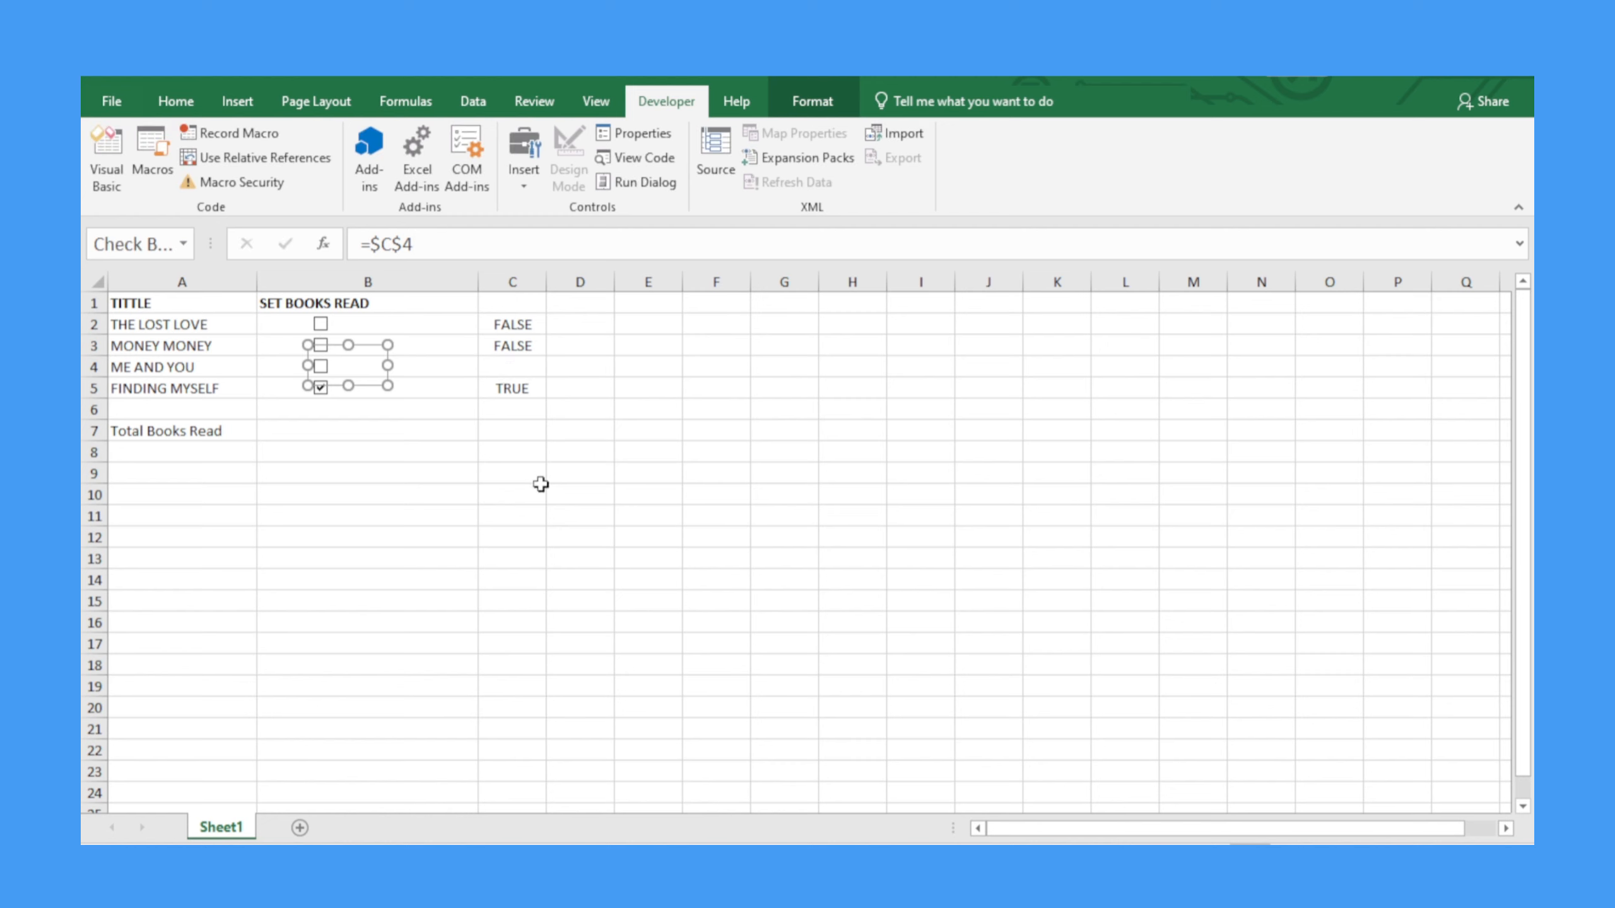
{"action": "left_click", "coordinate": [542, 493]}
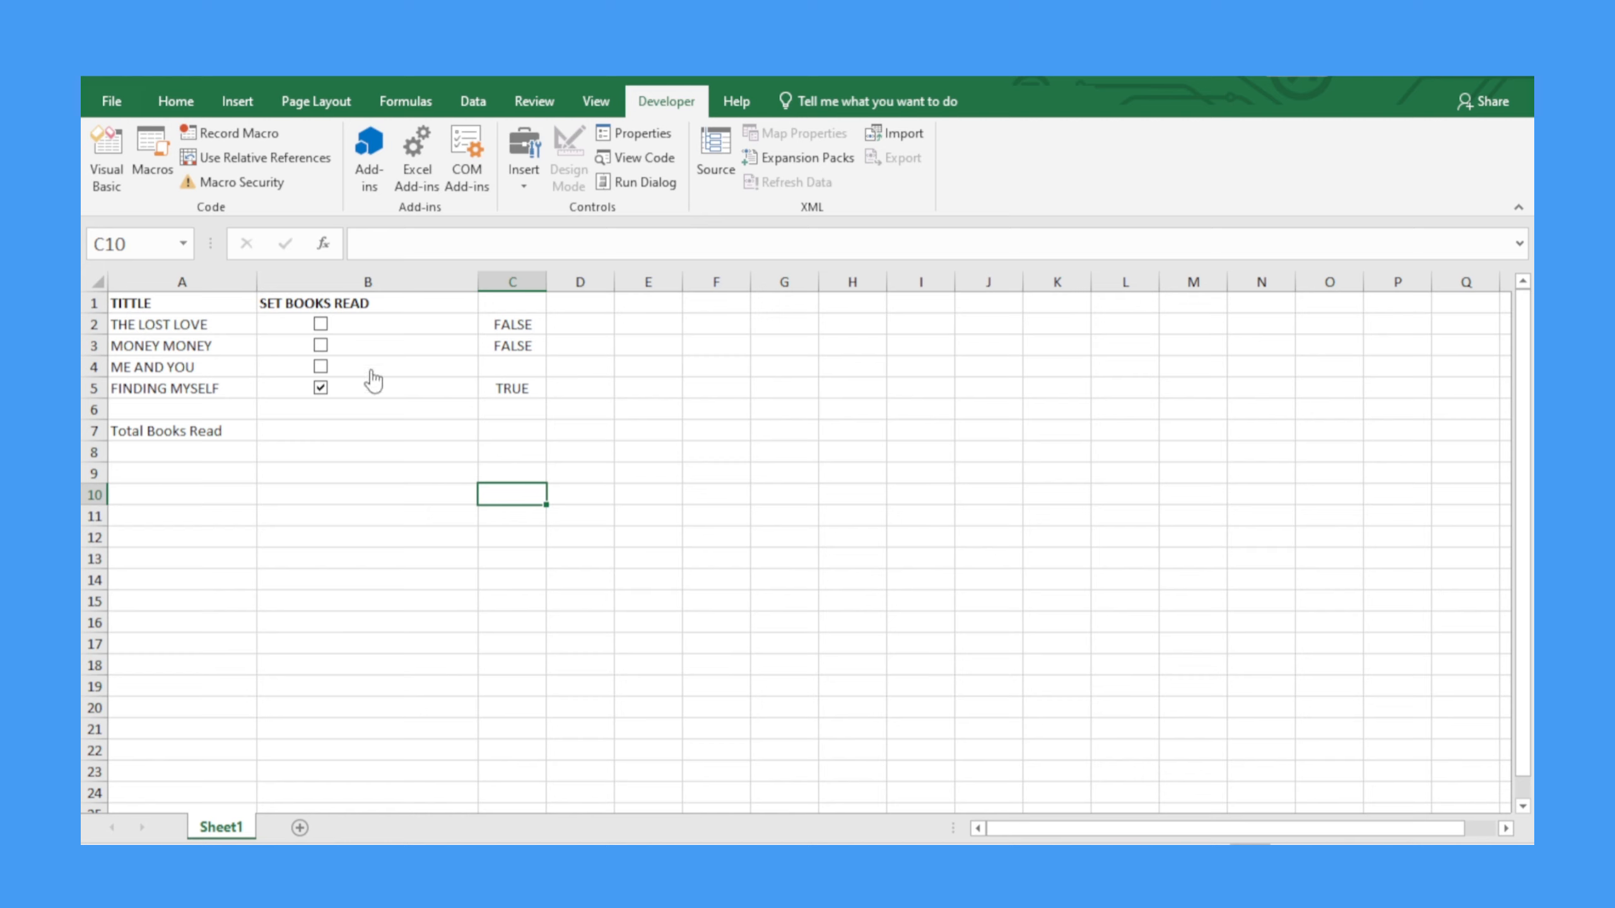
Toggle the linked check boxes beside the book titles, leaving all four checked.
{"action": "left_click", "coordinate": [323, 349]}
{"action": "left_click", "coordinate": [323, 380]}
{"action": "left_click", "coordinate": [321, 367]}
{"action": "left_click", "coordinate": [321, 325]}
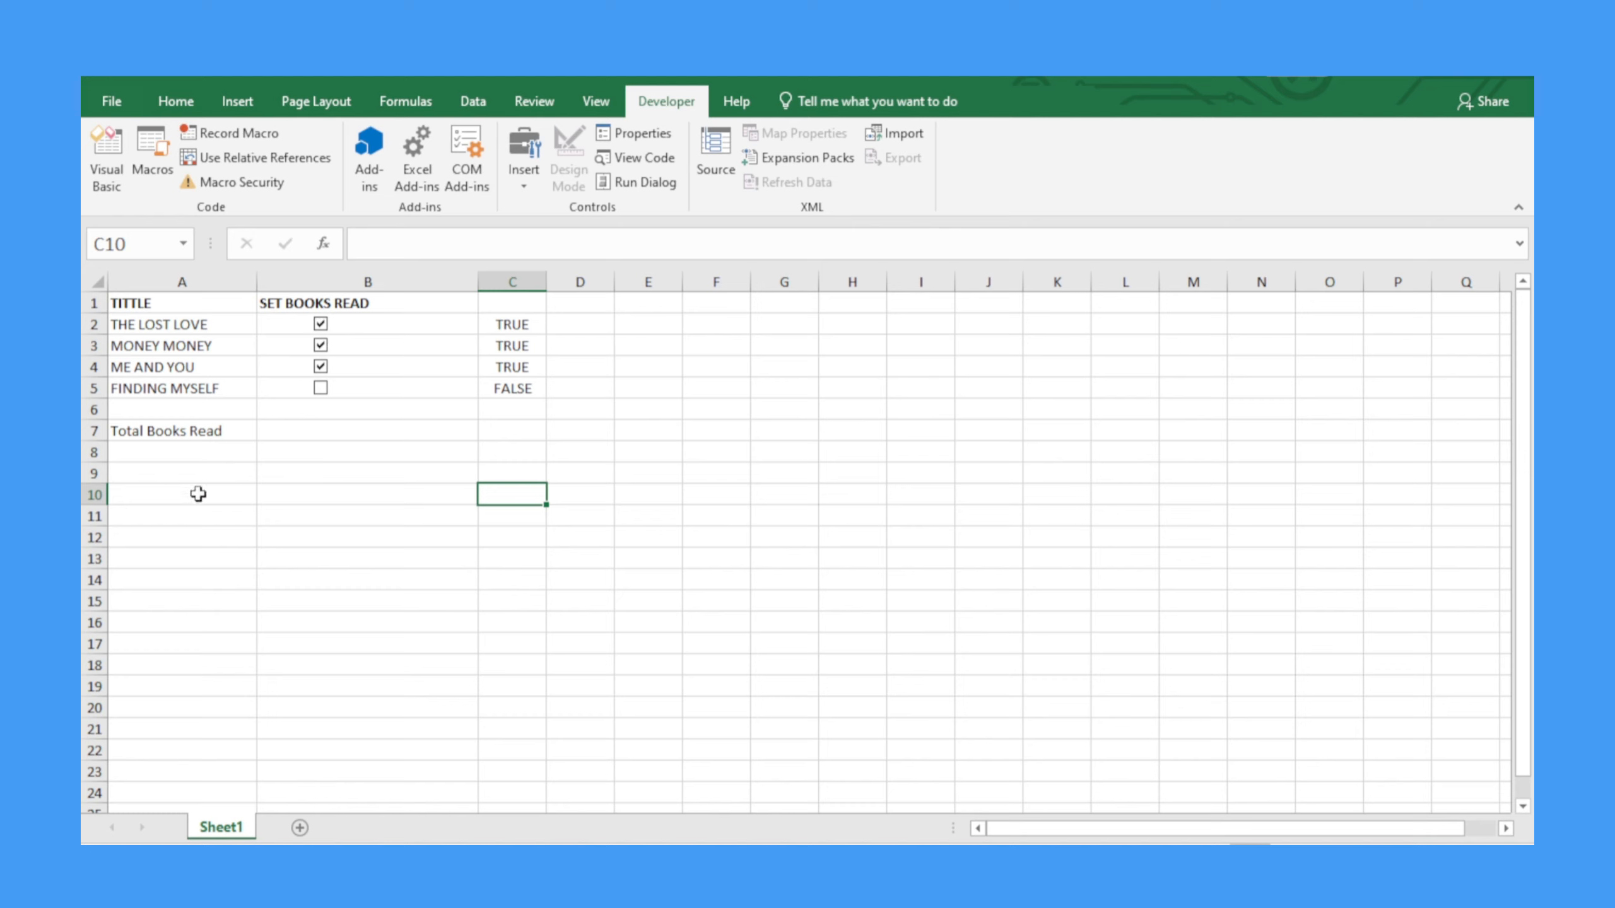
{"action": "left_click", "coordinate": [320, 388]}
Enter the formula =COUNTIF(C2:C5,TRUE) in cell B7 beside Total Books Read, and select the cell again.
{"action": "left_click", "coordinate": [306, 430]}
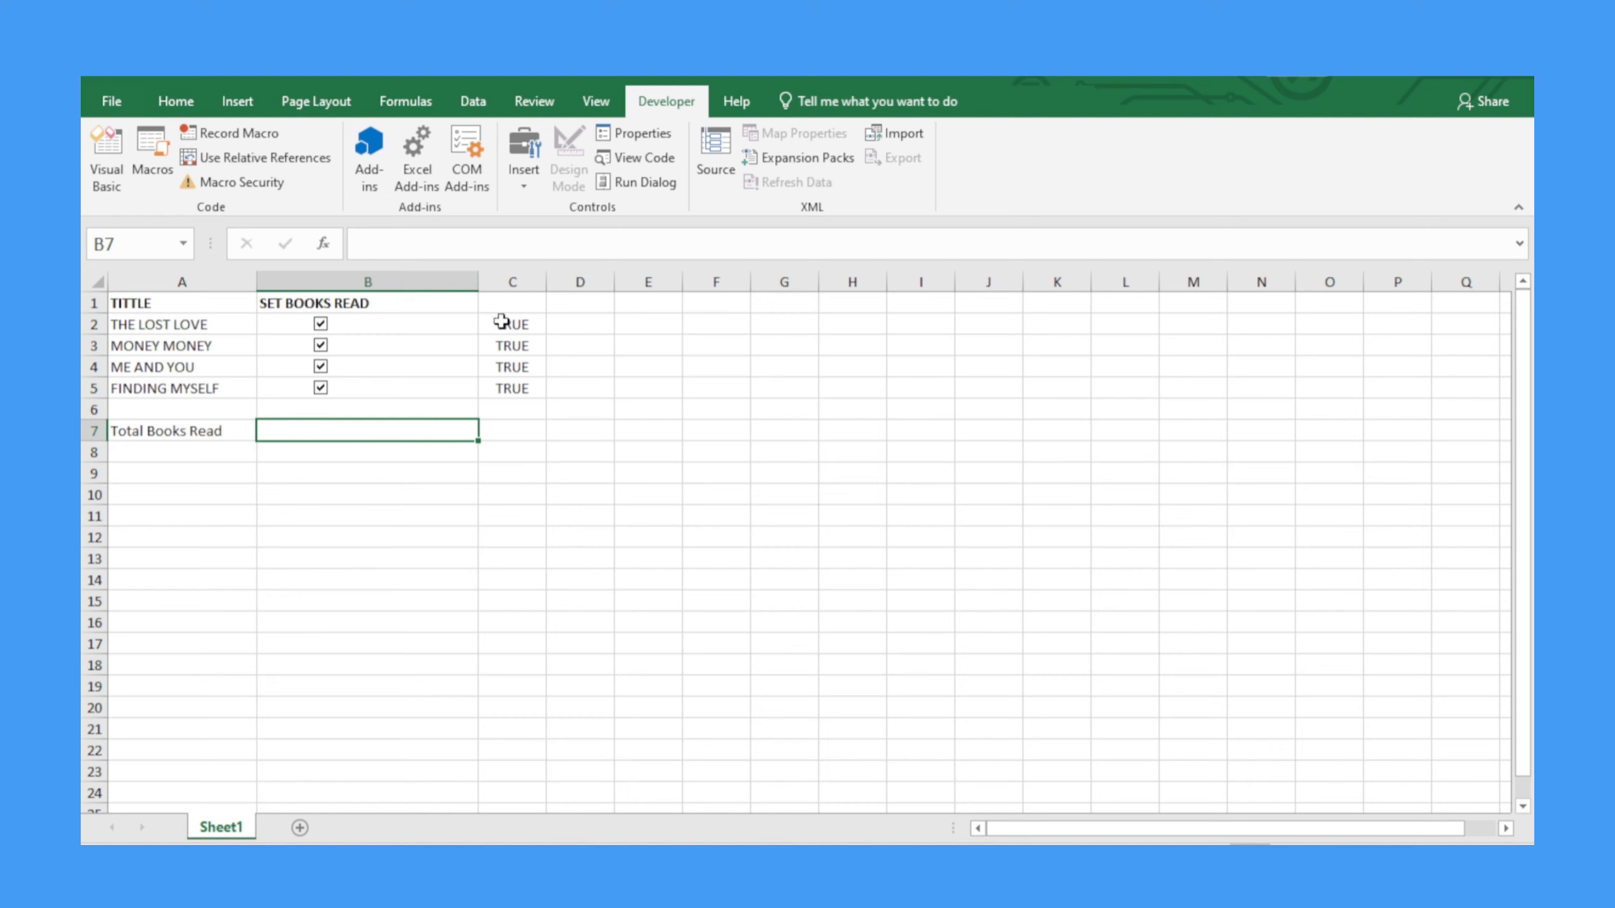
{"action": "left_click", "coordinate": [376, 246]}
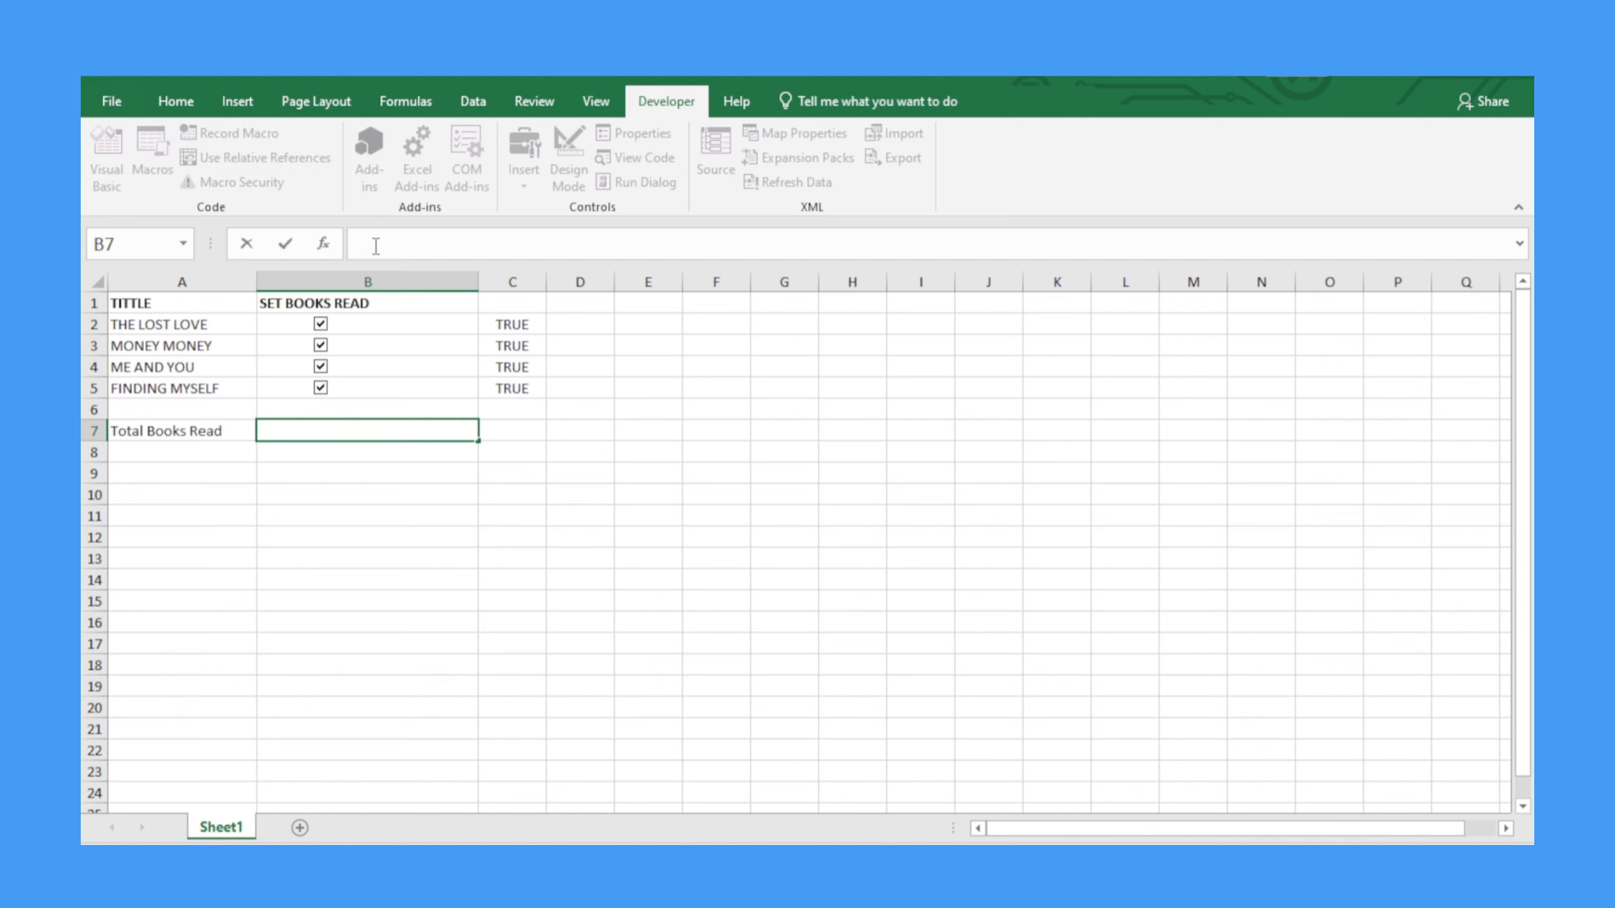
{"action": "type", "text": "="}
{"action": "key", "text": "BackSpace"}
{"action": "type", "text": "cou"}
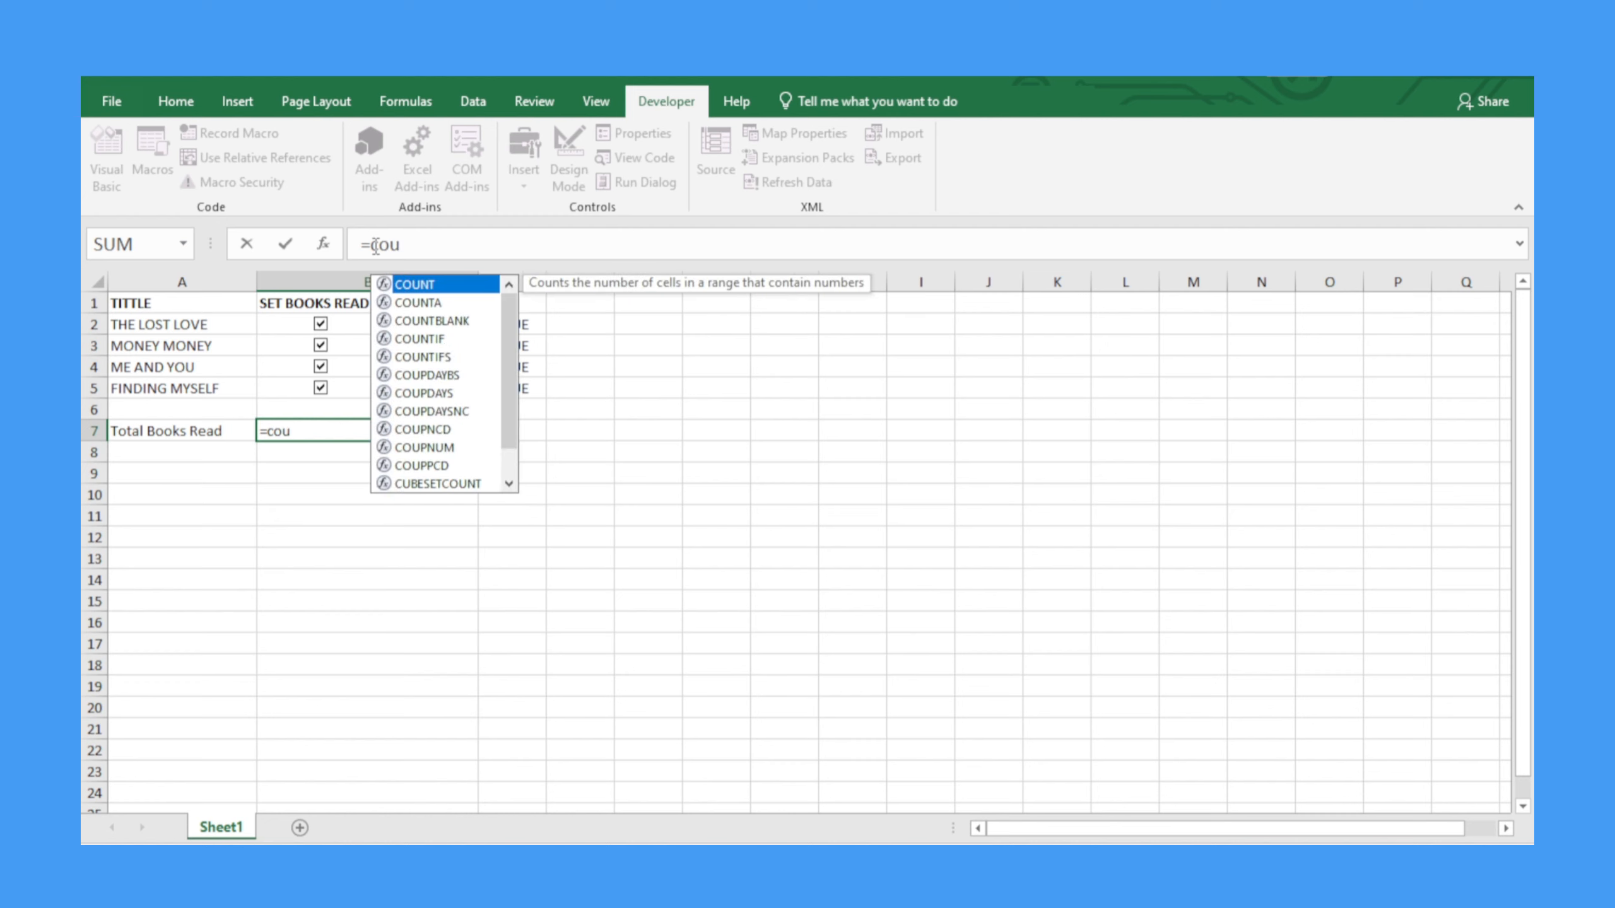
{"action": "type", "text": "n"}
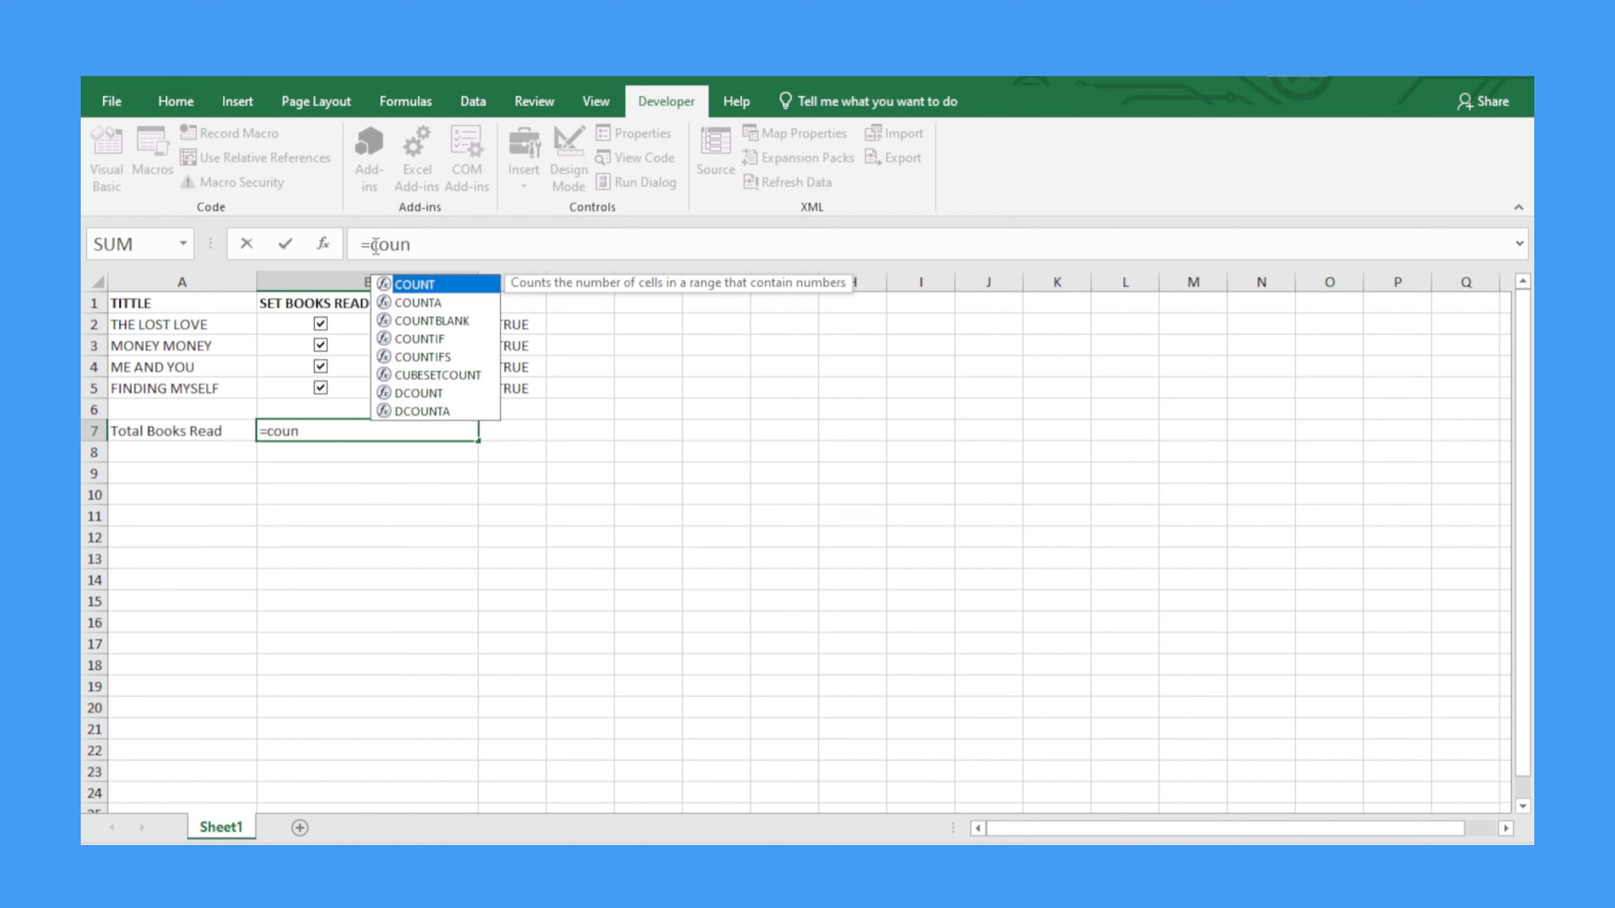
{"action": "type", "text": "tif"}
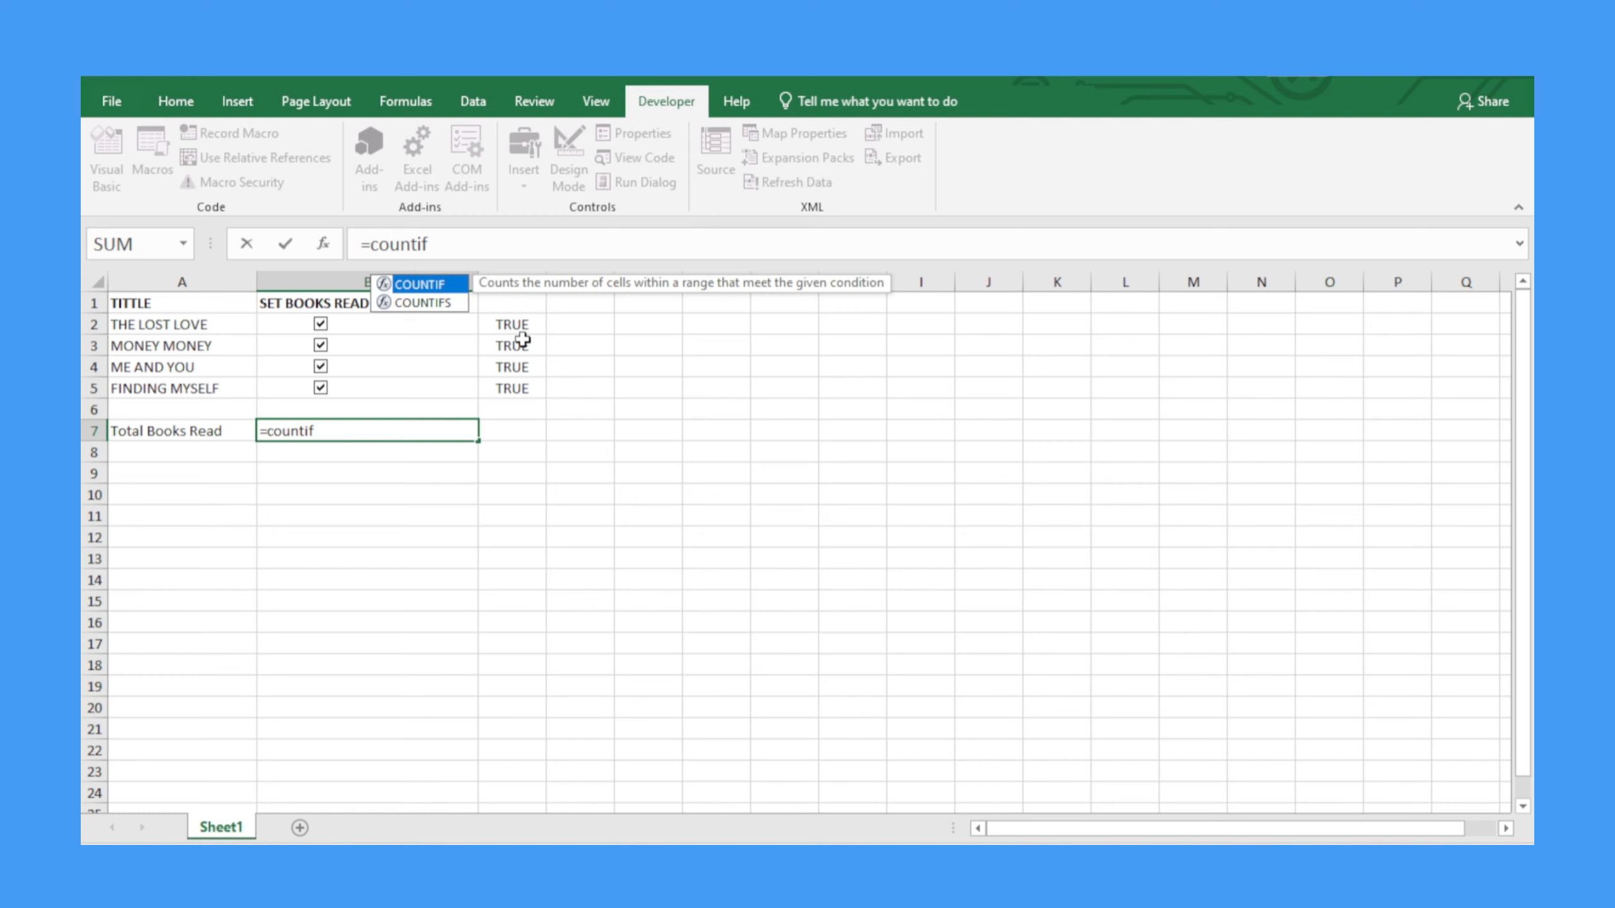
{"action": "type", "text": "("}
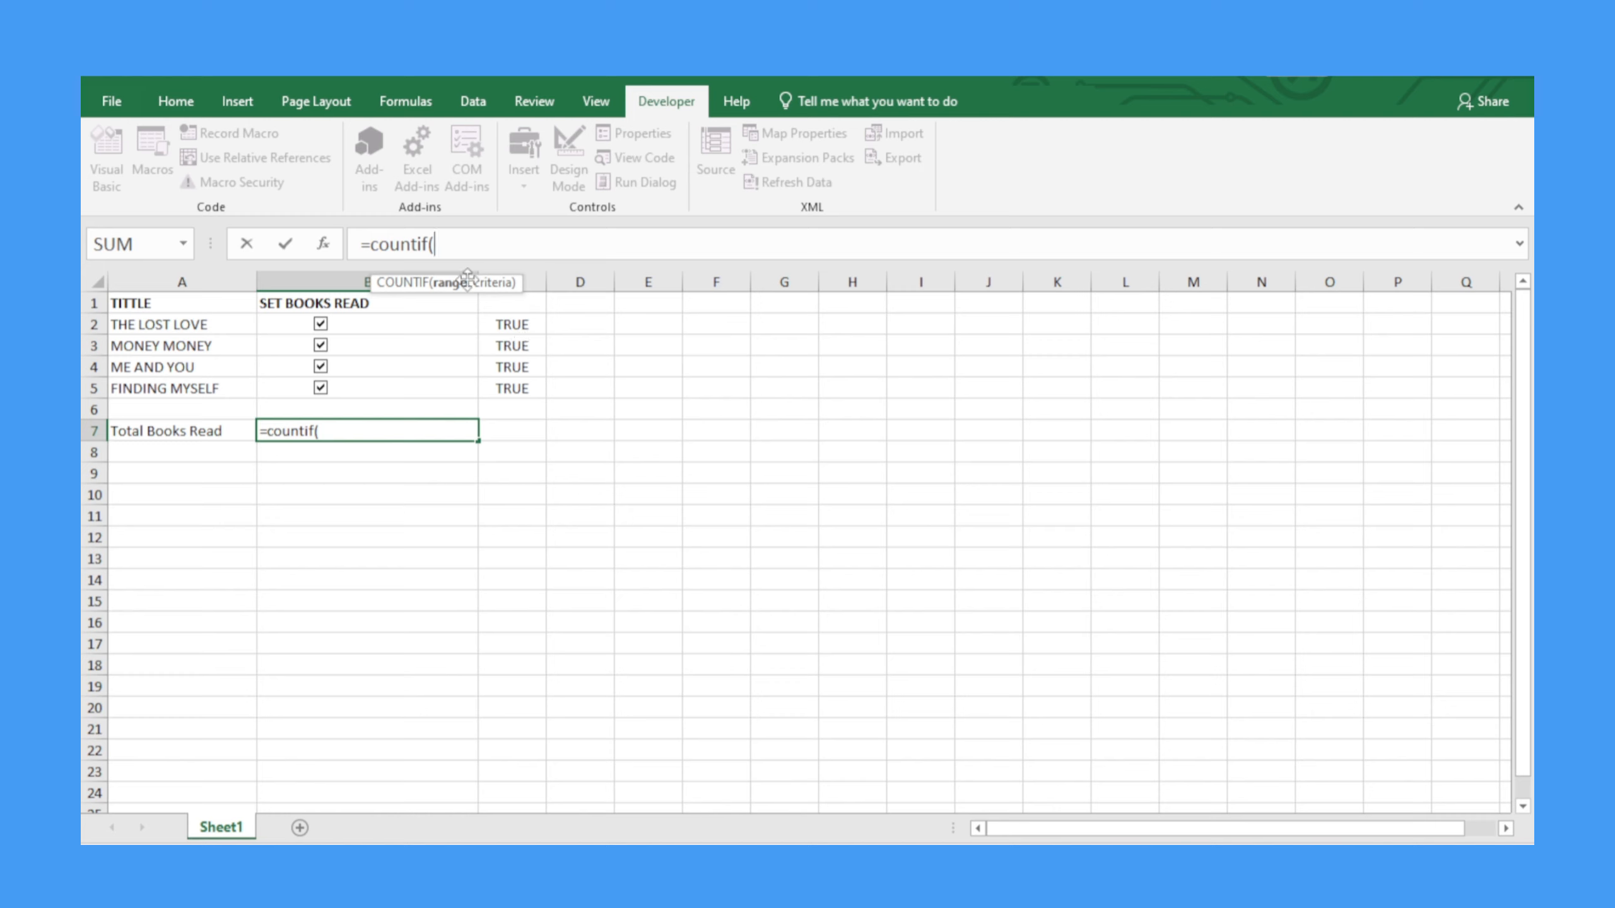
{"action": "left_click", "coordinate": [511, 330]}
{"action": "left_click_drag", "start_coordinate": [512, 335], "coordinate": [519, 385]}
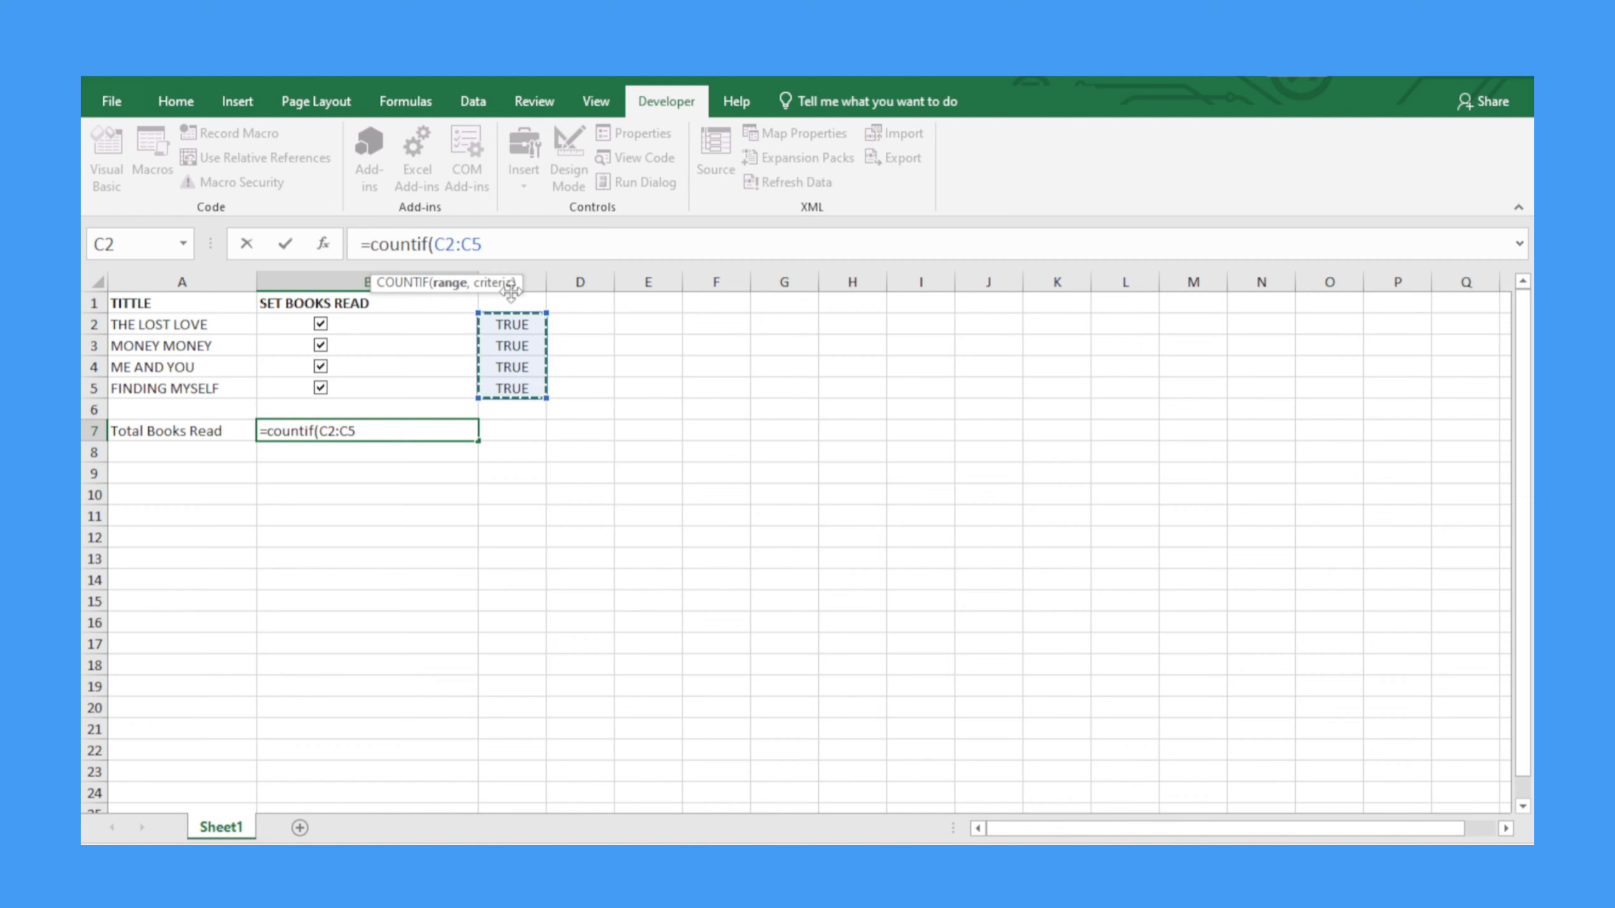
{"action": "type", "text": ","}
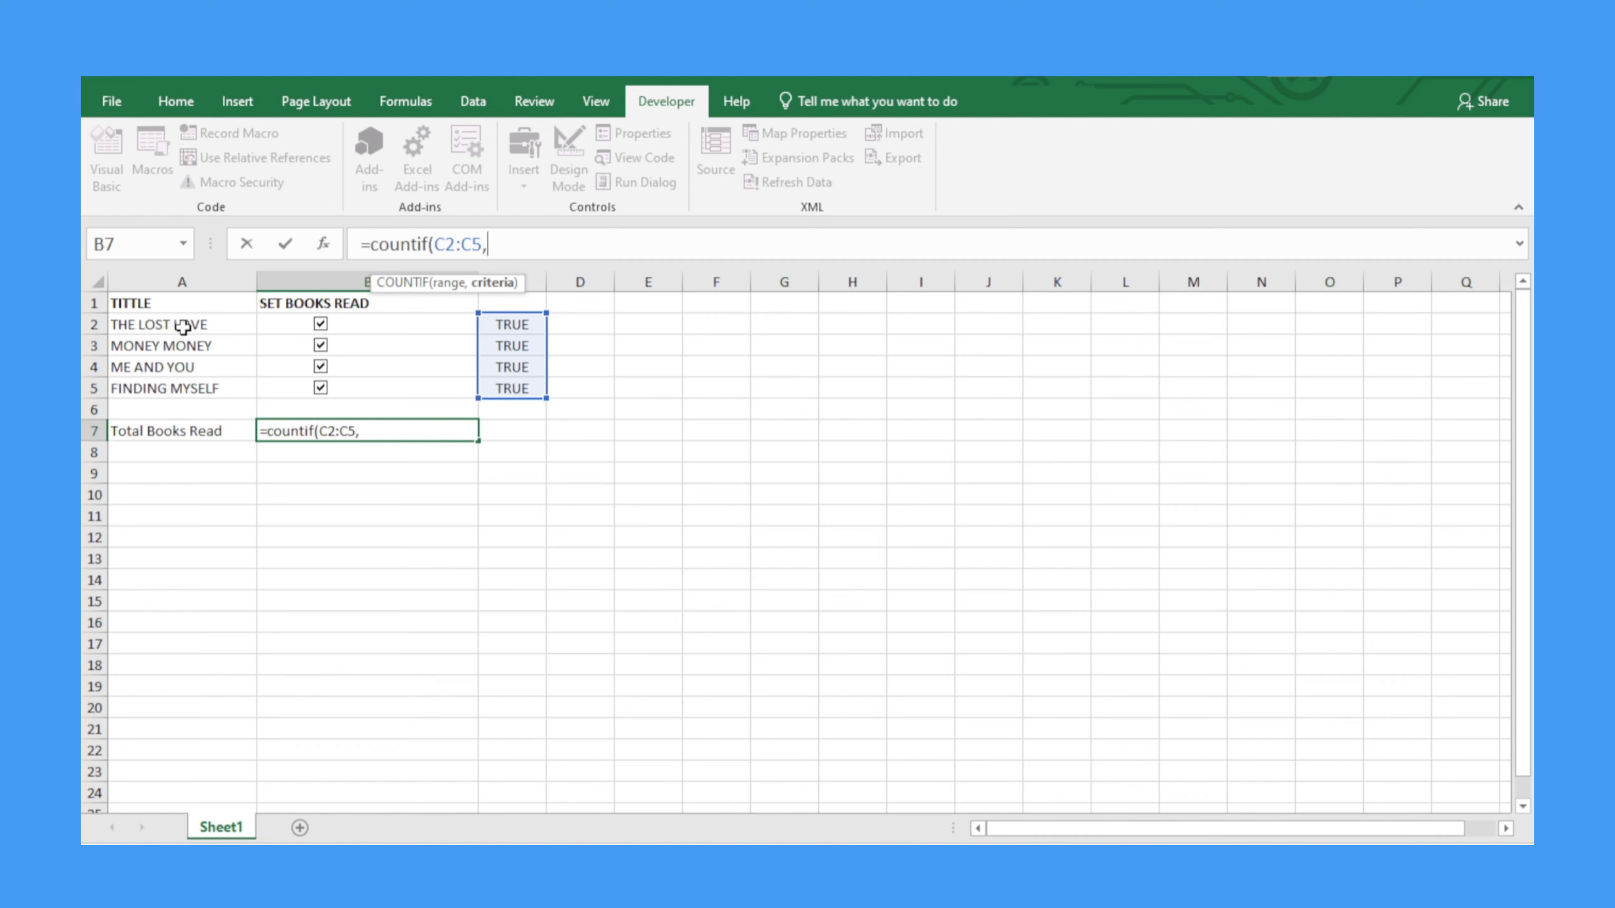
{"action": "type", "text": "true"}
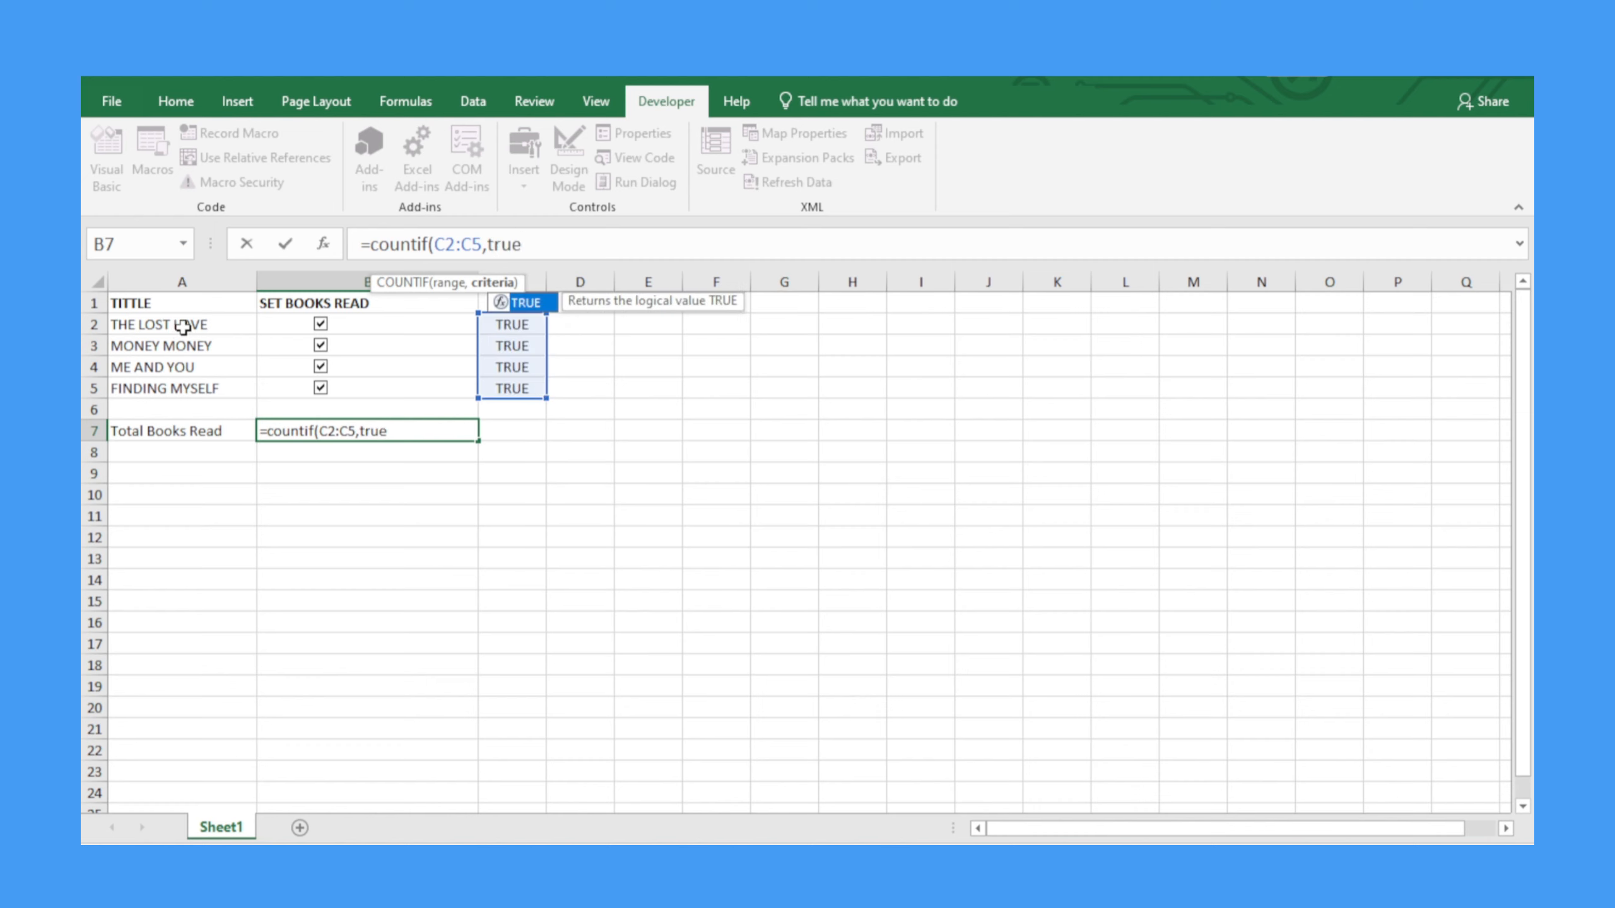
{"action": "type", "text": ")"}
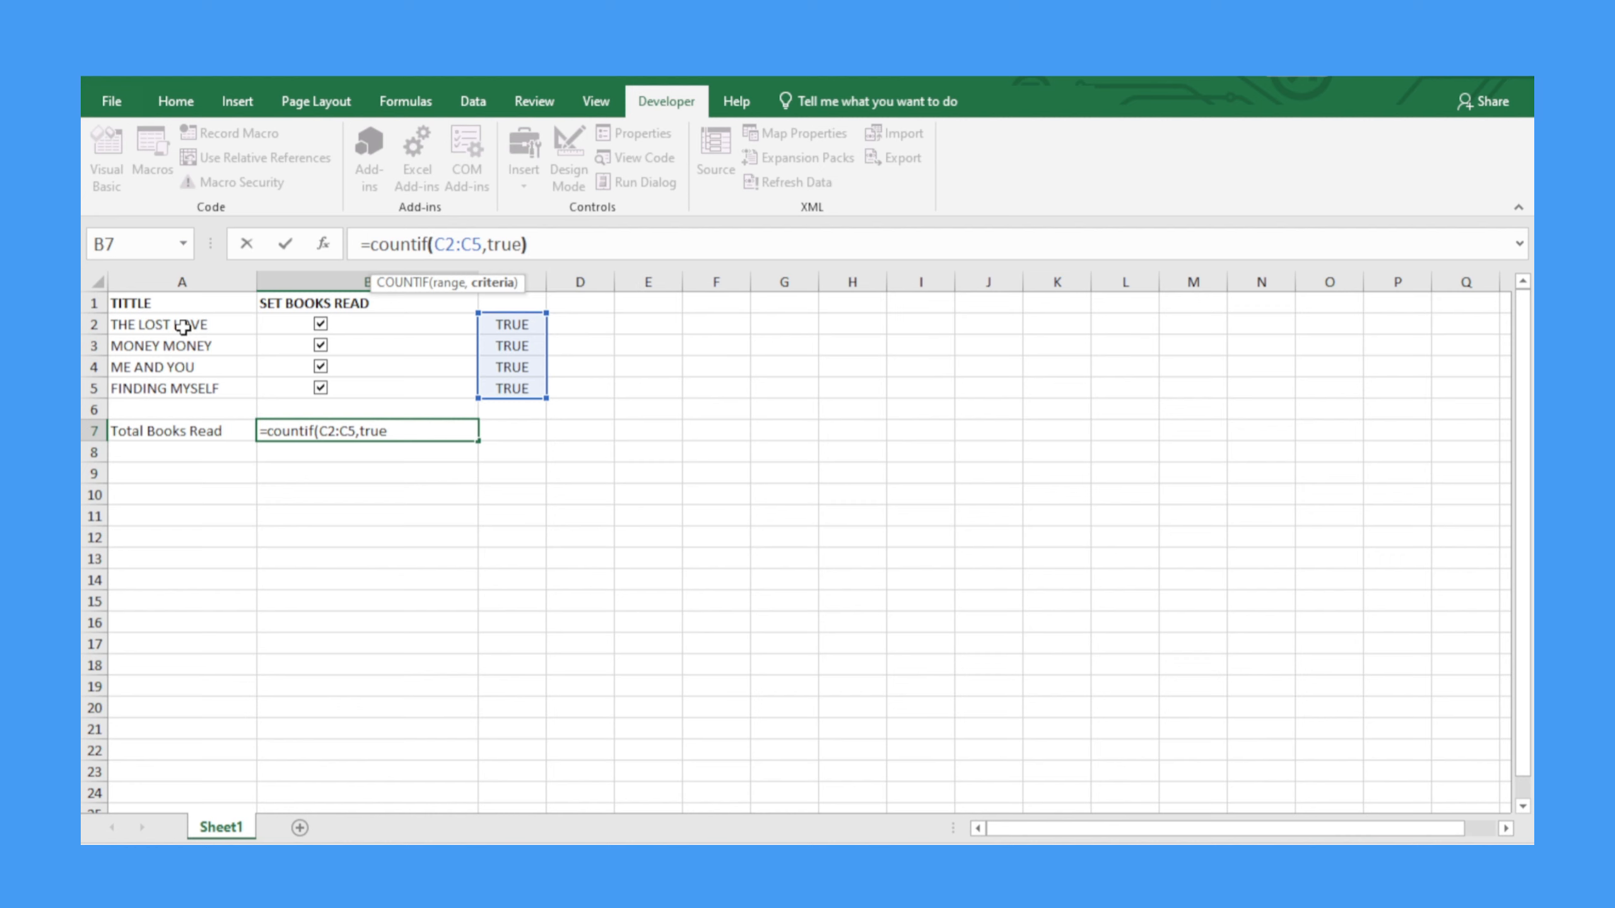
{"action": "key", "text": "Return"}
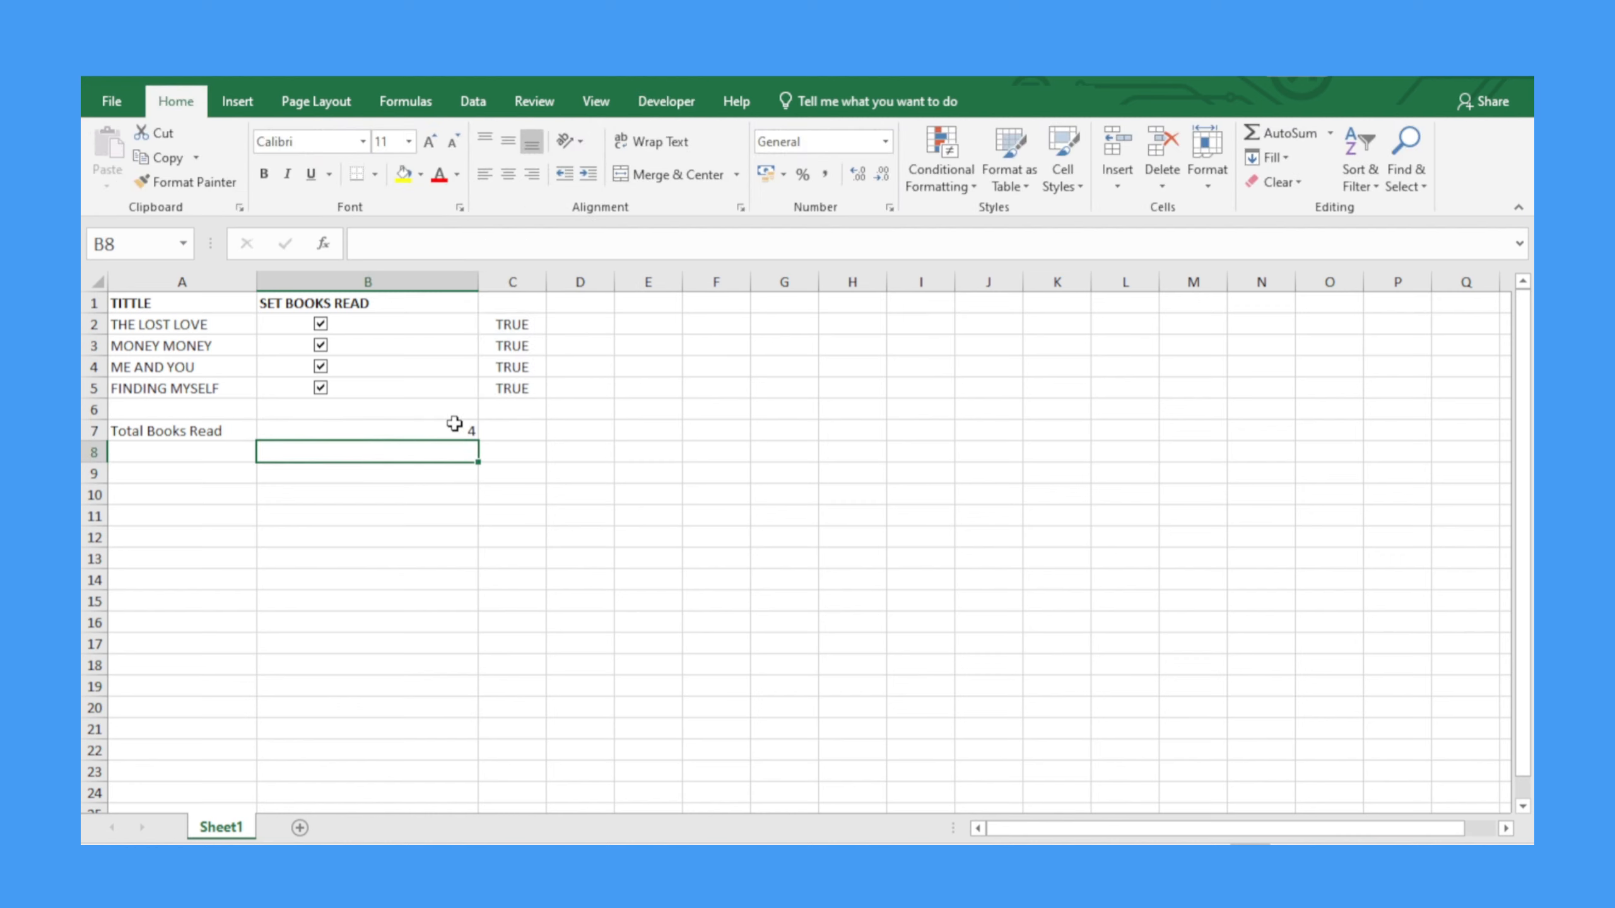
{"action": "left_click", "coordinate": [453, 425]}
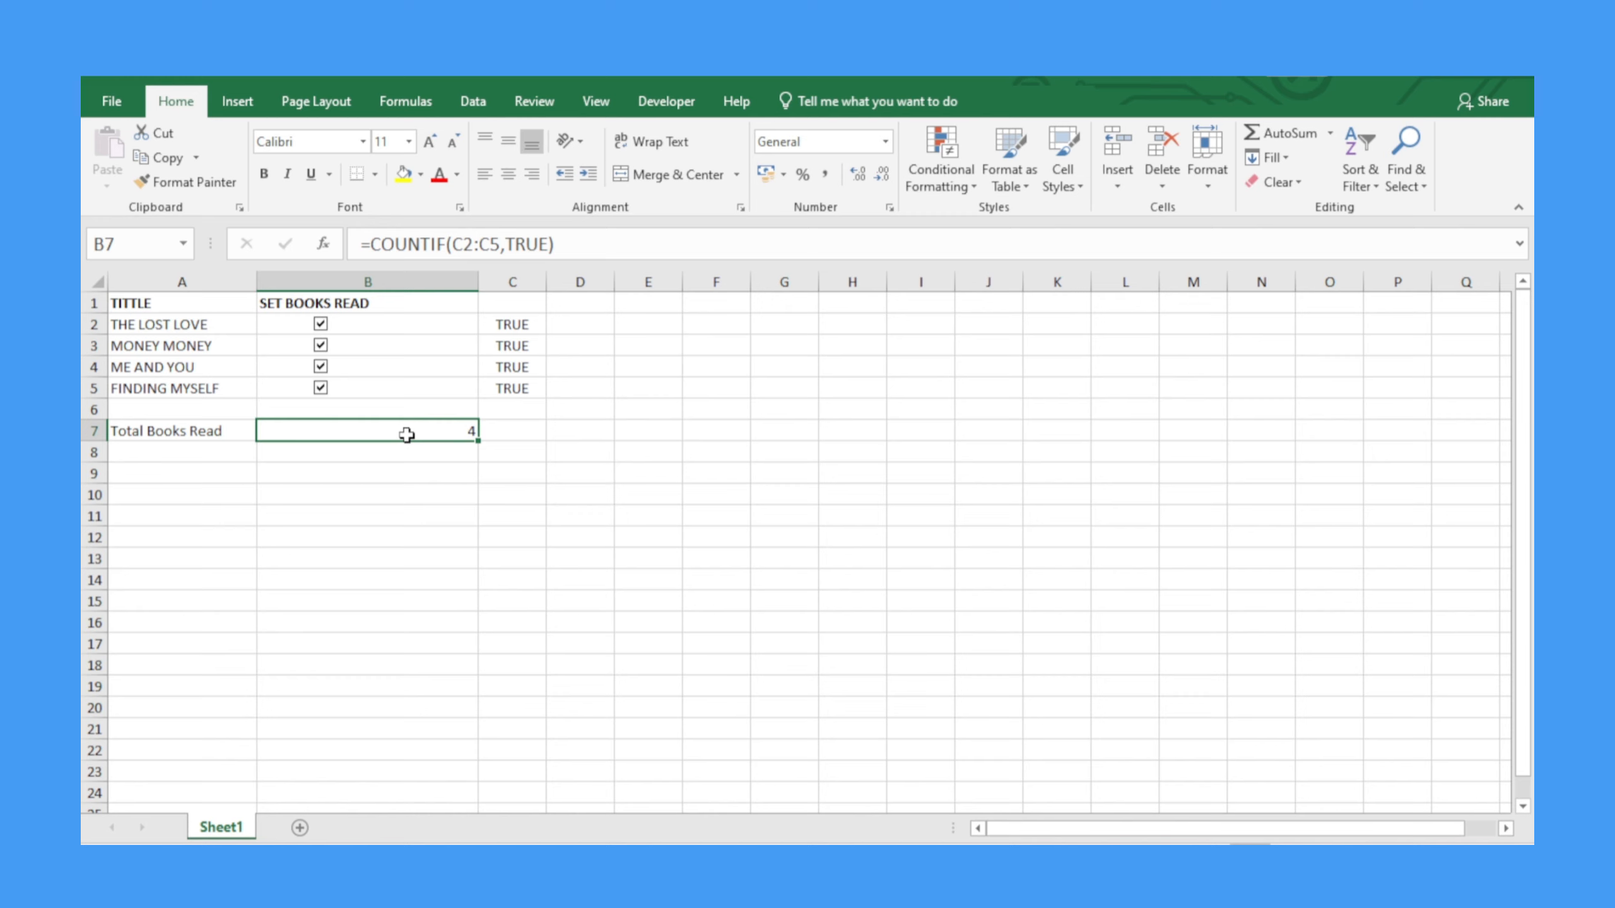
Clear the check boxes beside all four book titles and select an empty cell.
{"action": "left_click", "coordinate": [321, 325]}
{"action": "left_click", "coordinate": [321, 346]}
{"action": "left_click", "coordinate": [321, 367]}
{"action": "left_click", "coordinate": [321, 389]}
{"action": "left_click", "coordinate": [516, 448]}
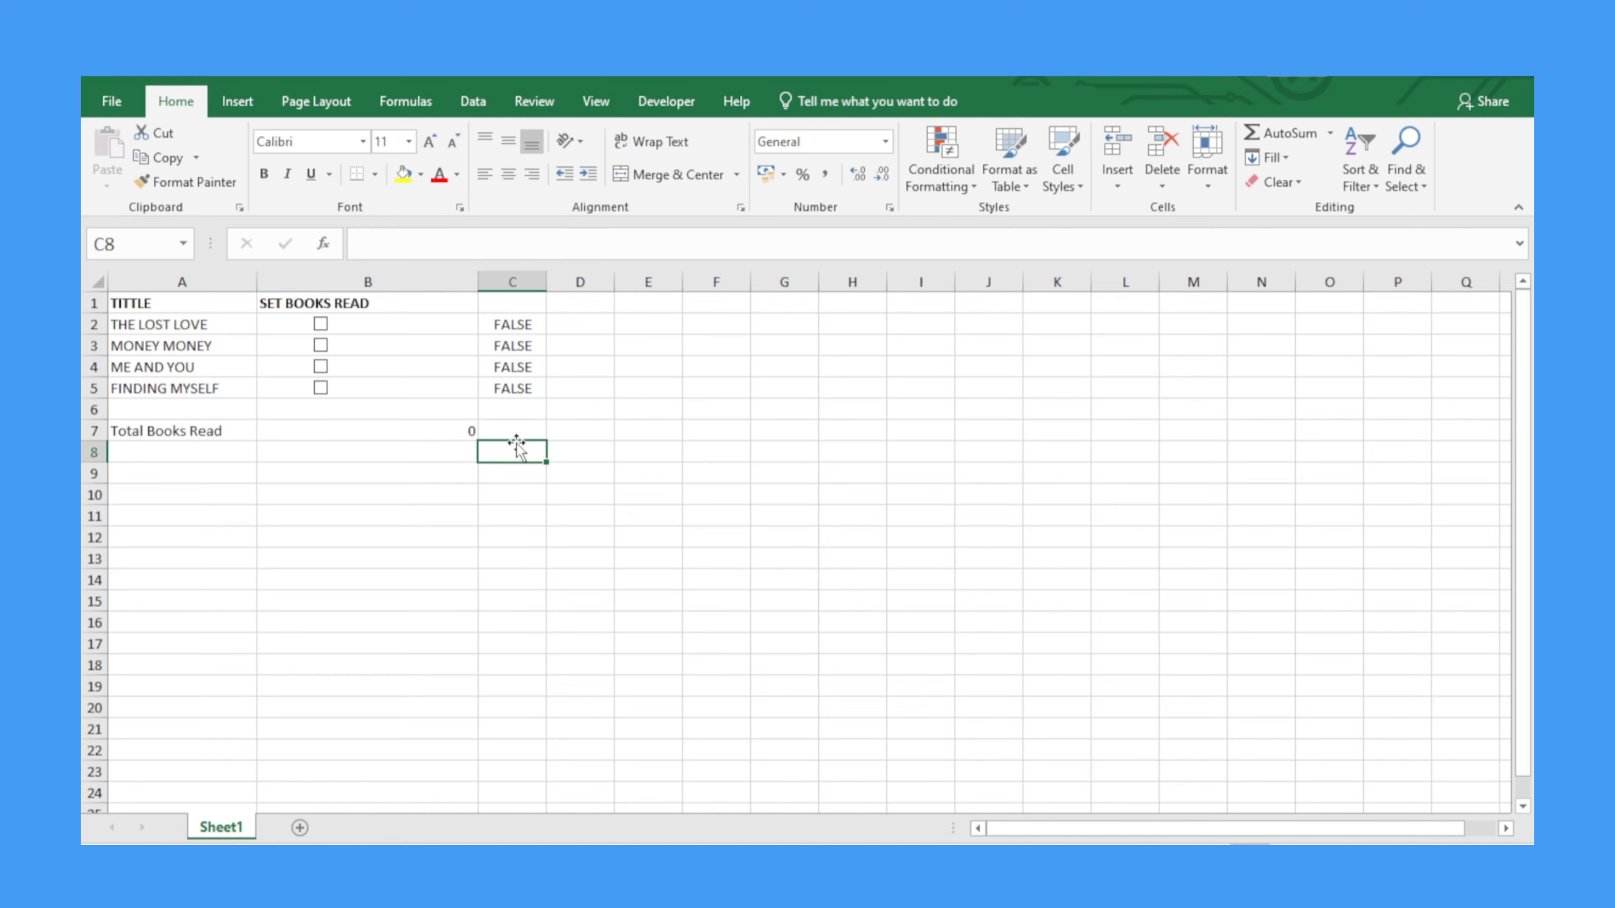
Extend the formula in cell B7 to =COUNTIF(C2:C5,TRUE)/COUNTA(A2:A5) to calculate the share of books read.
{"action": "left_click", "coordinate": [403, 432]}
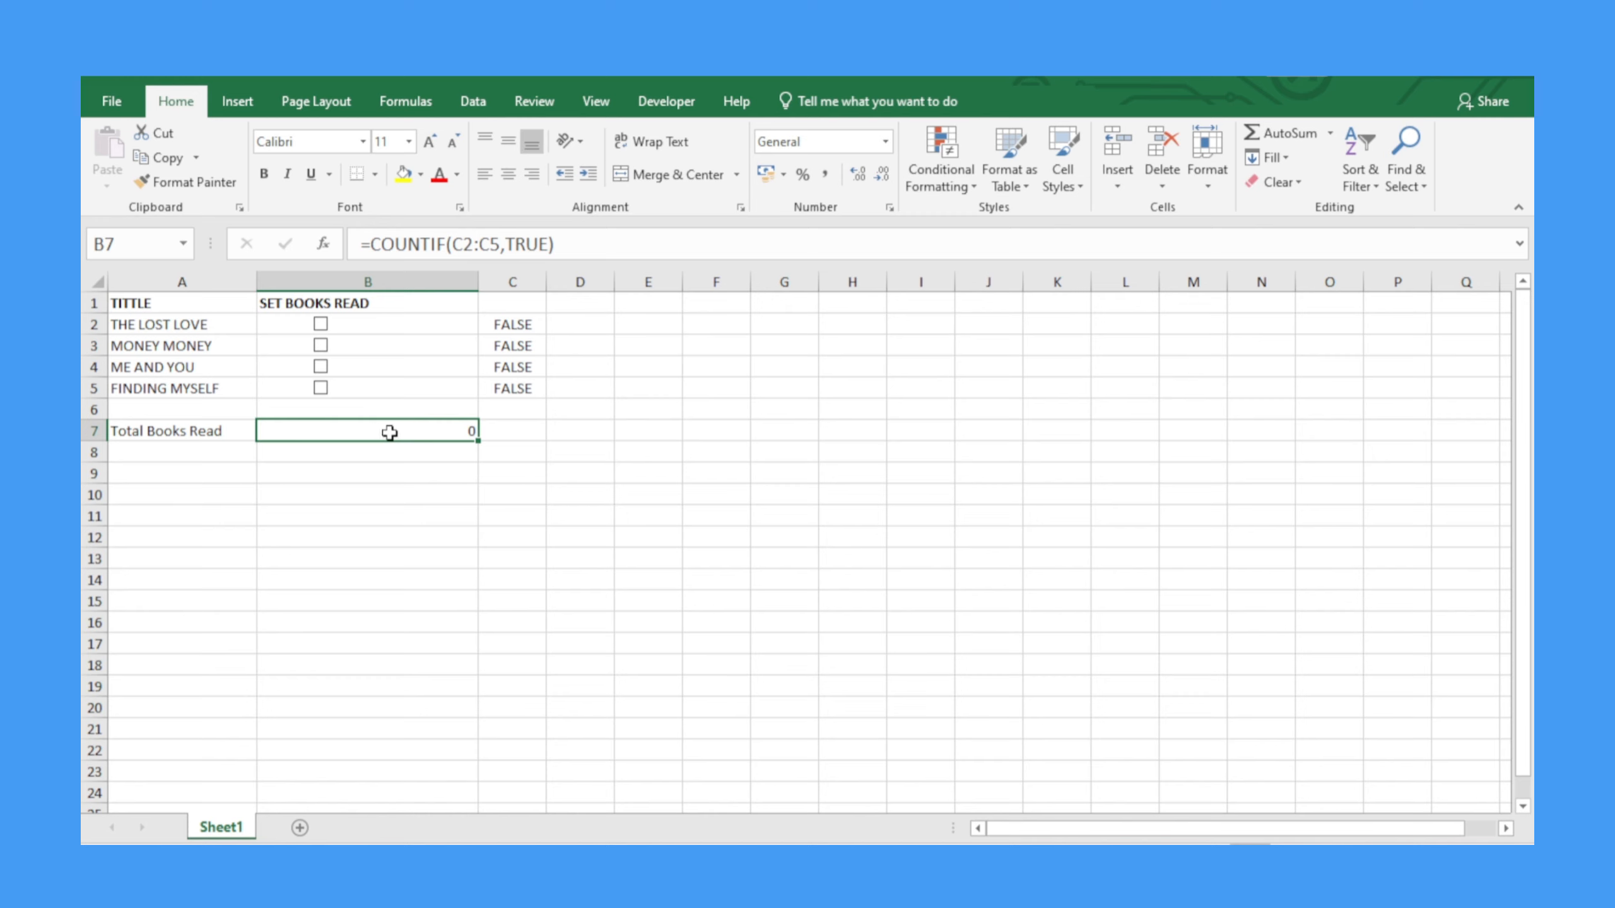
{"action": "left_click", "coordinate": [573, 244]}
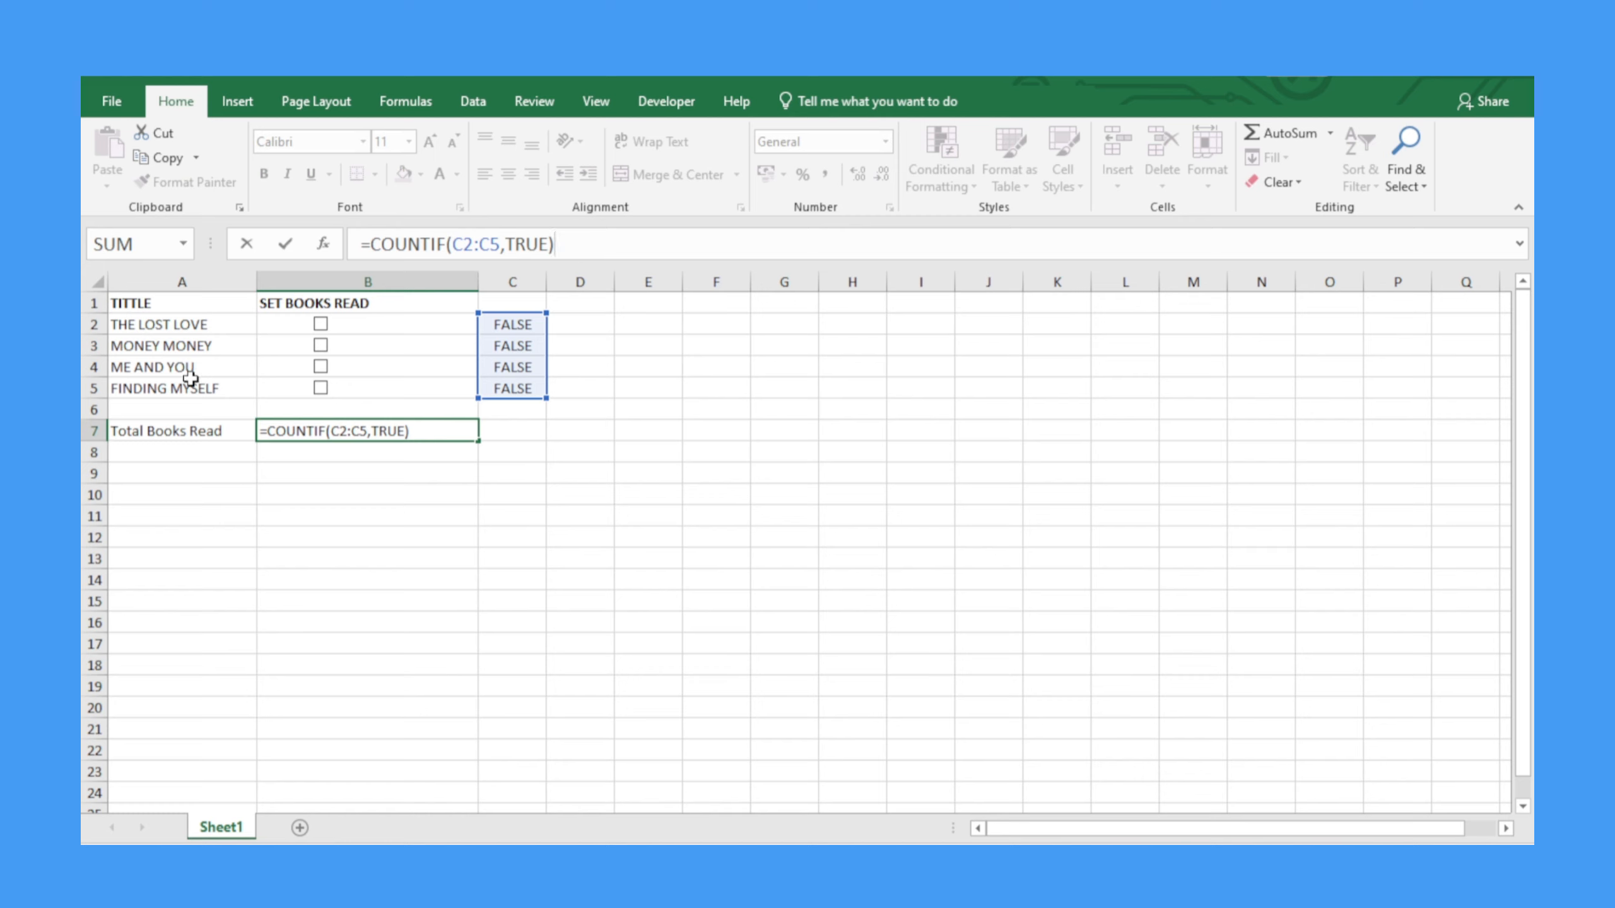
{"action": "type", "text": "/cou"}
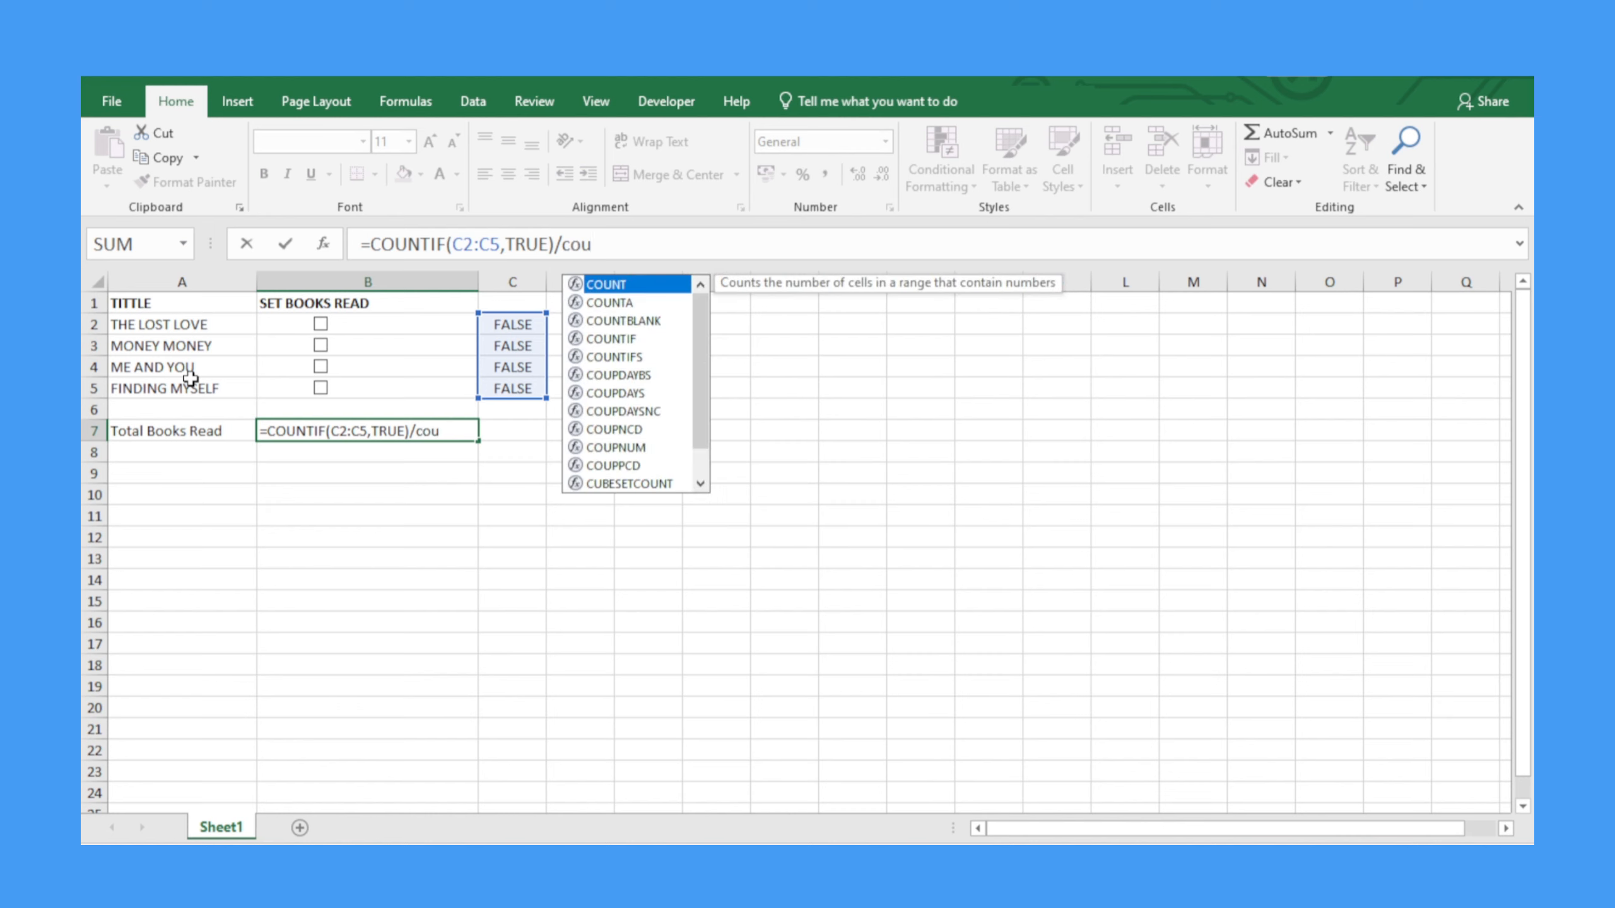
{"action": "type", "text": "t"}
{"action": "key", "text": "BackSpace"}
{"action": "type", "text": "nt"}
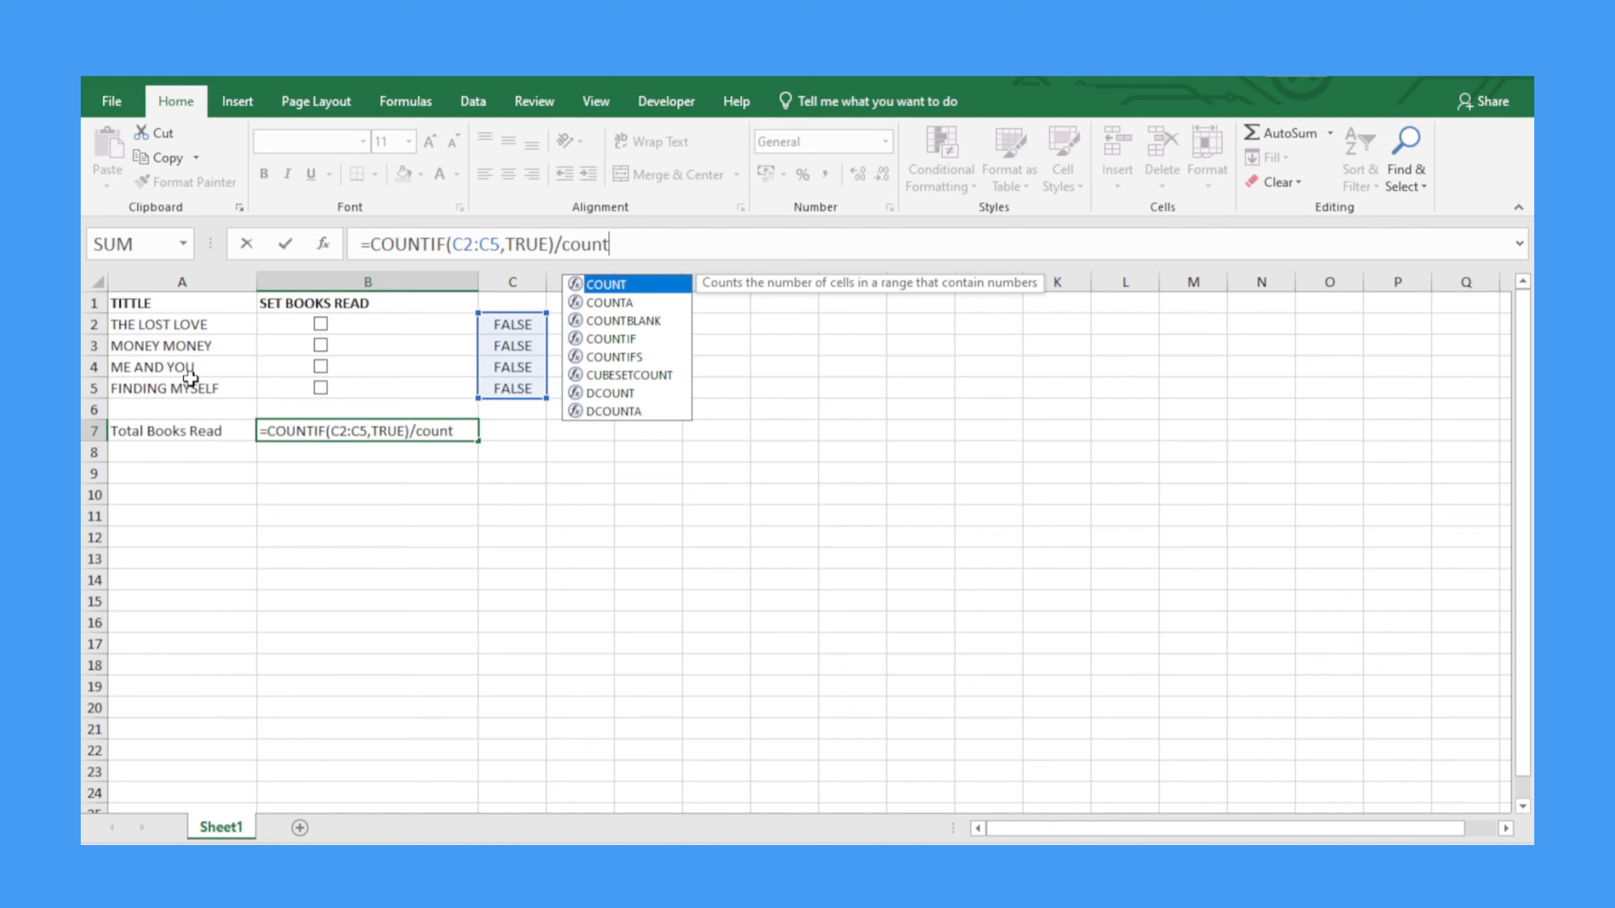
{"action": "type", "text": "a"}
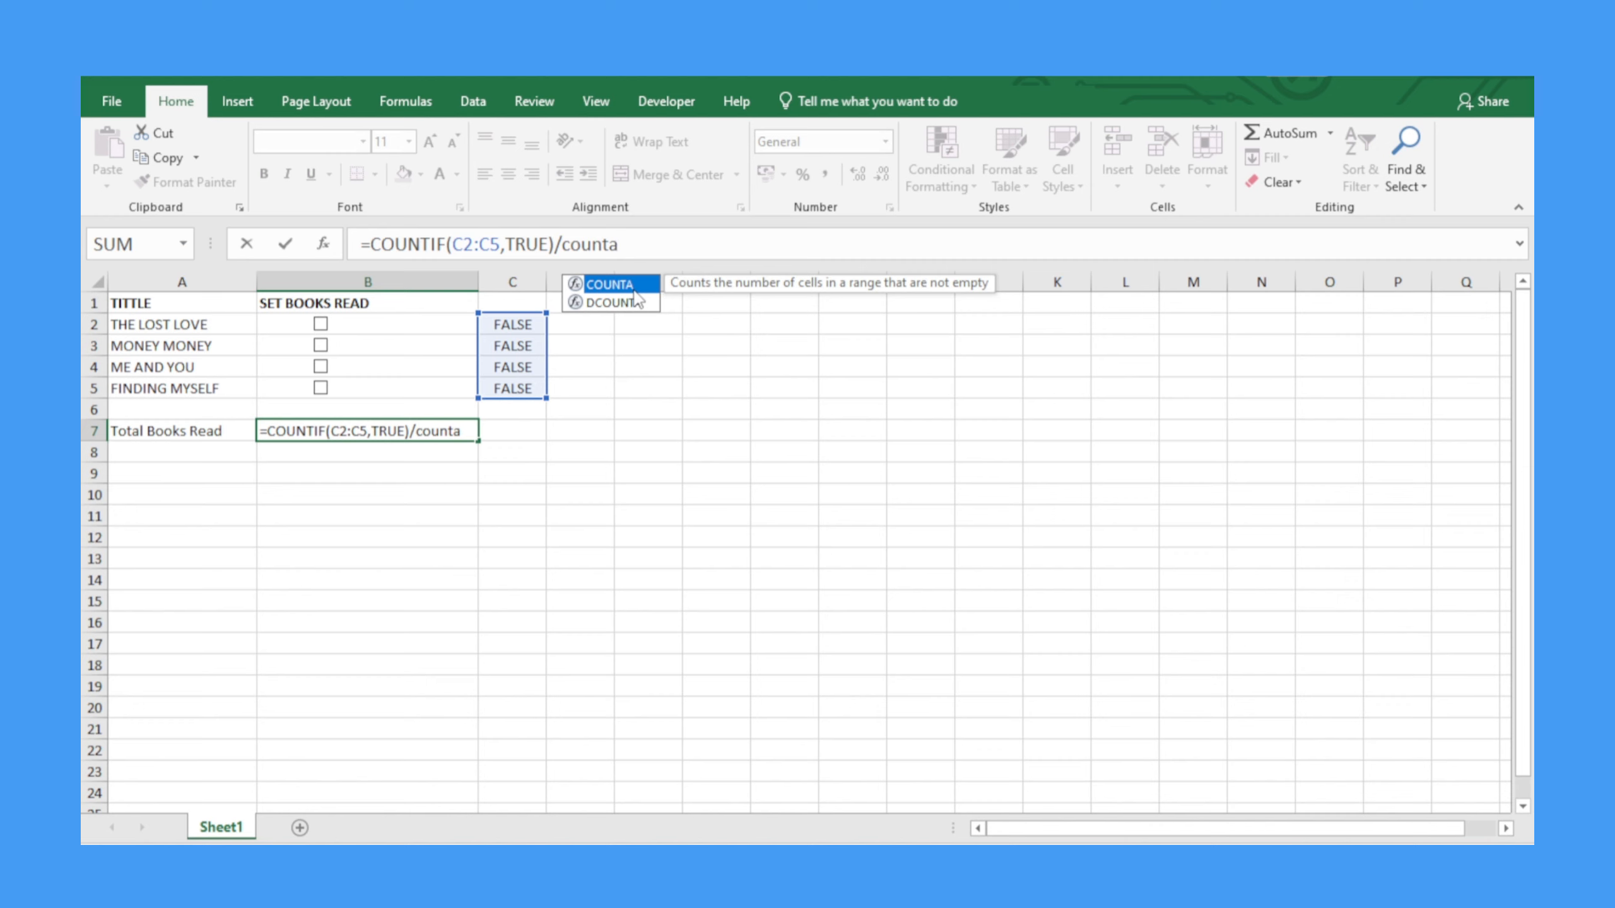
{"action": "type", "text": "("}
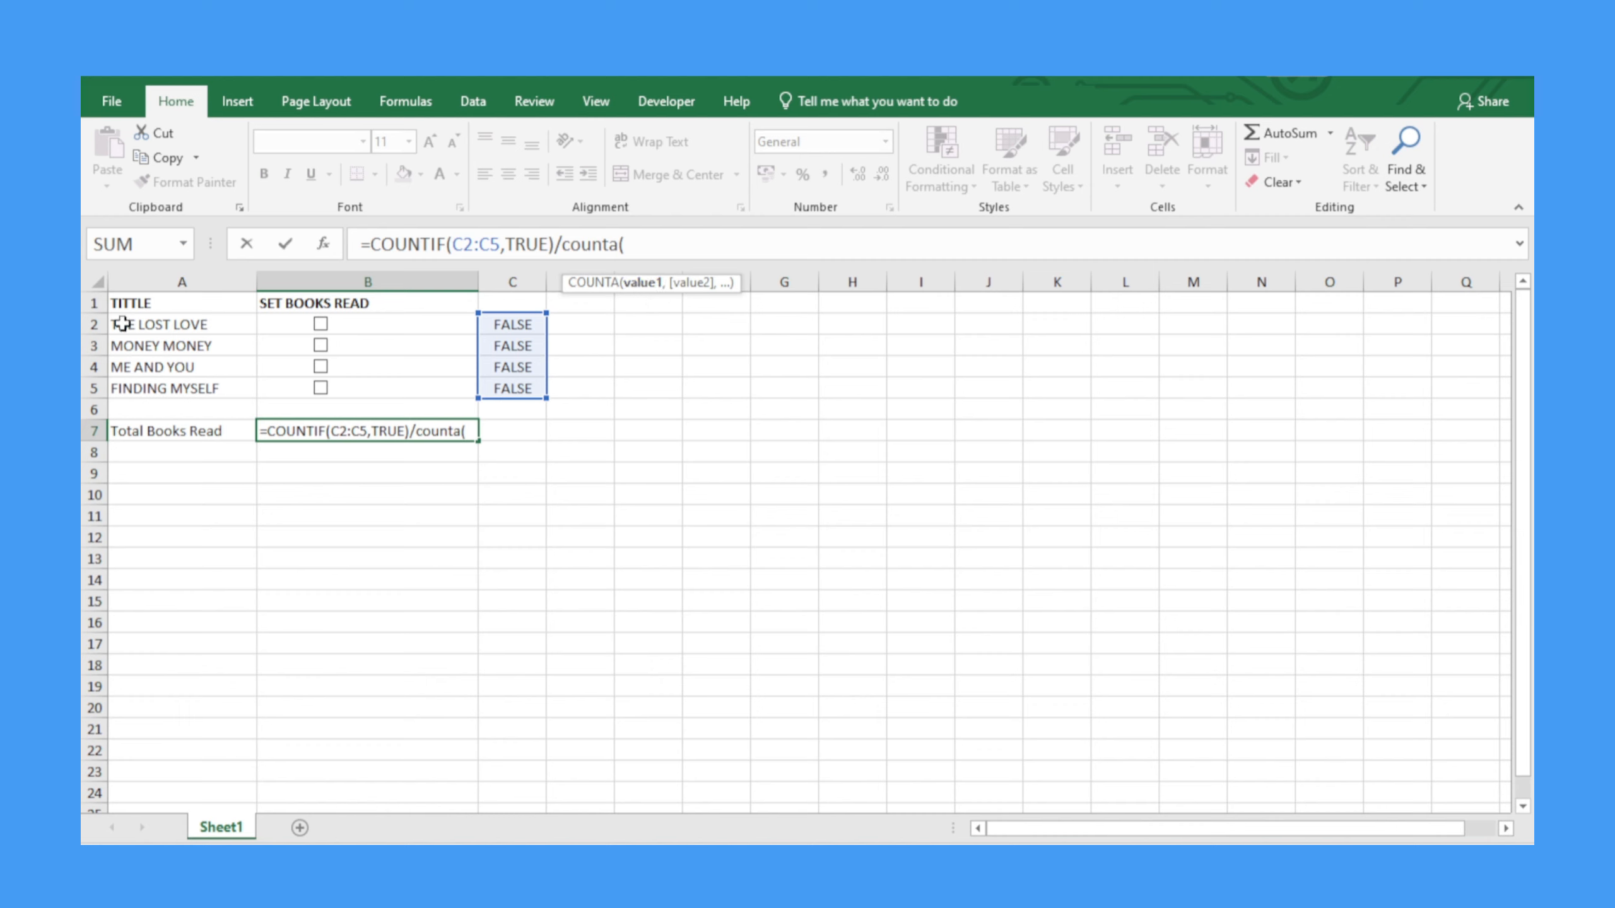
{"action": "left_click_drag", "start_coordinate": [123, 323], "coordinate": [122, 390]}
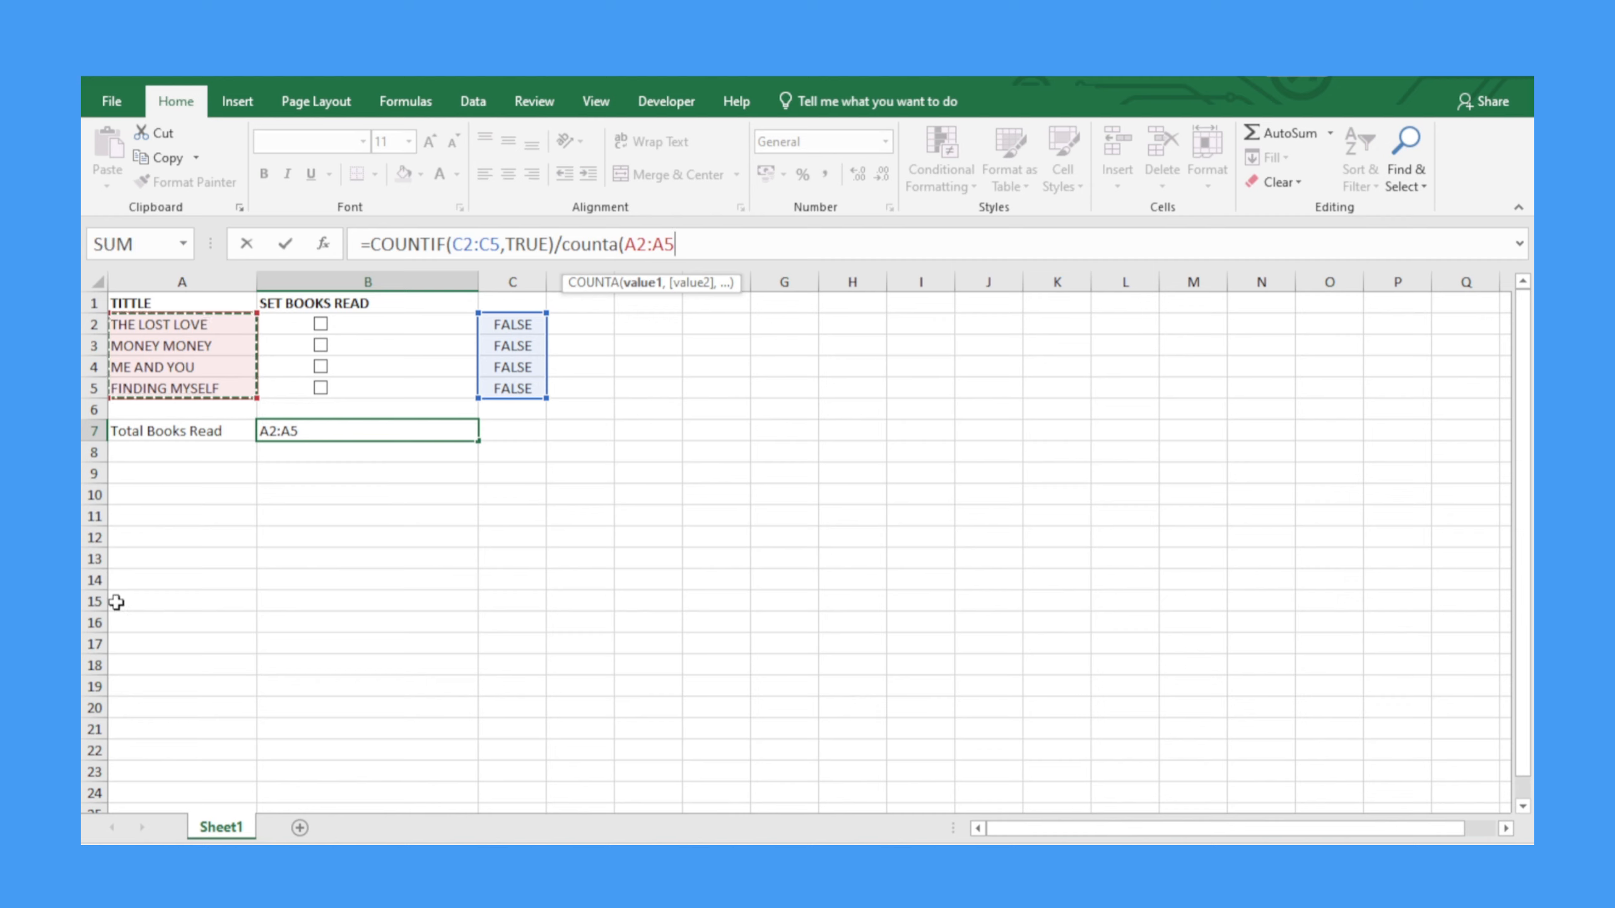
{"action": "type", "text": ")"}
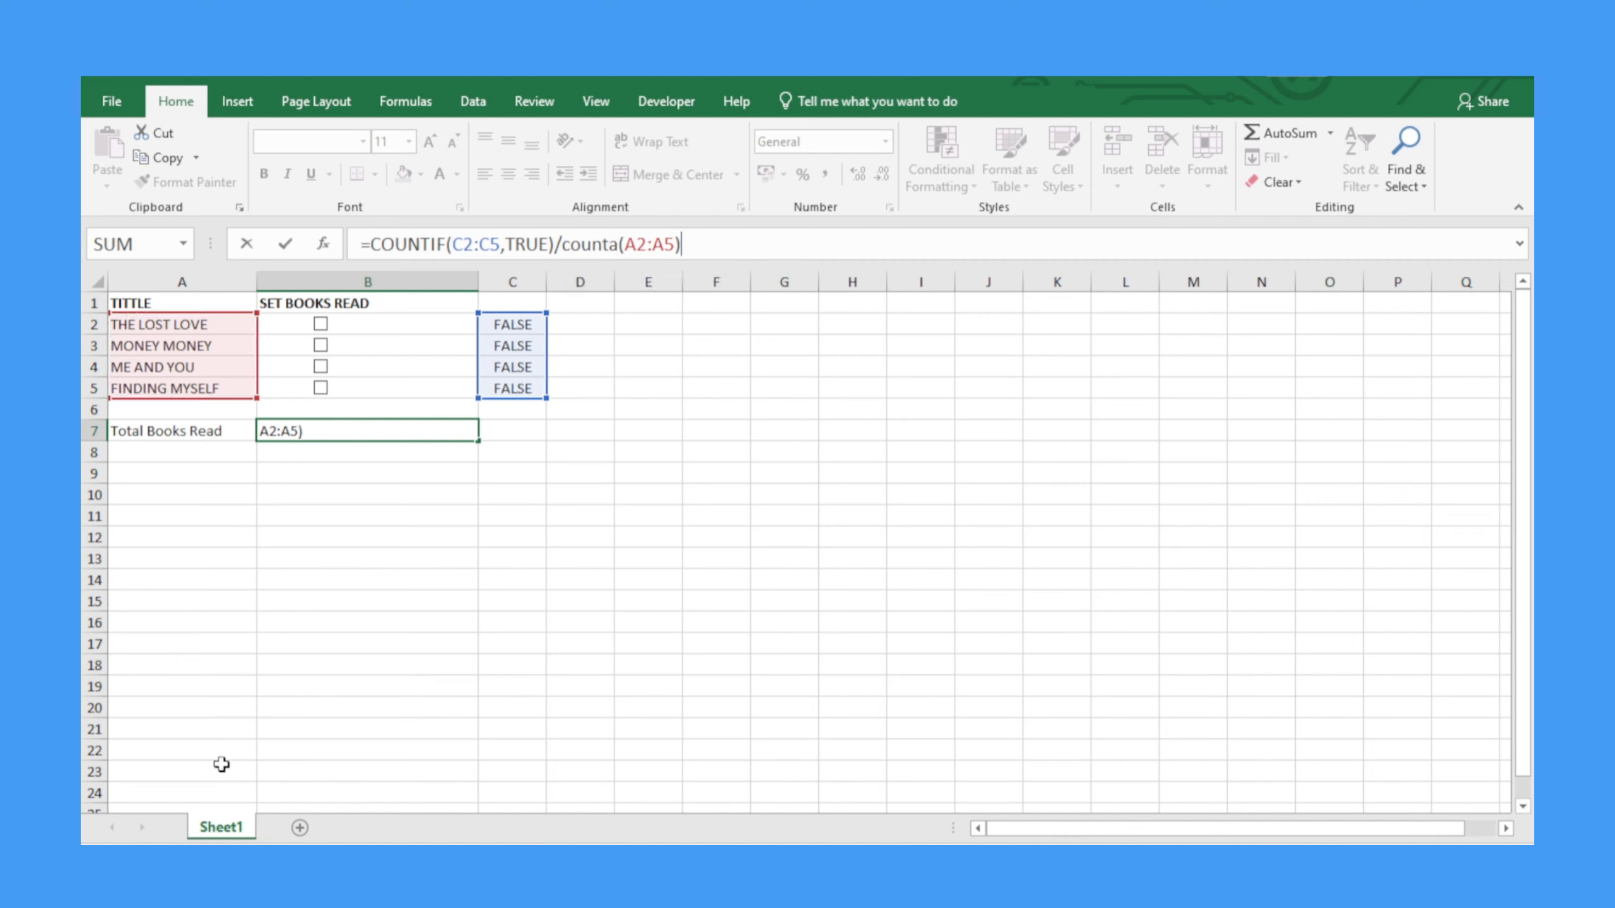
{"action": "key", "text": "Return"}
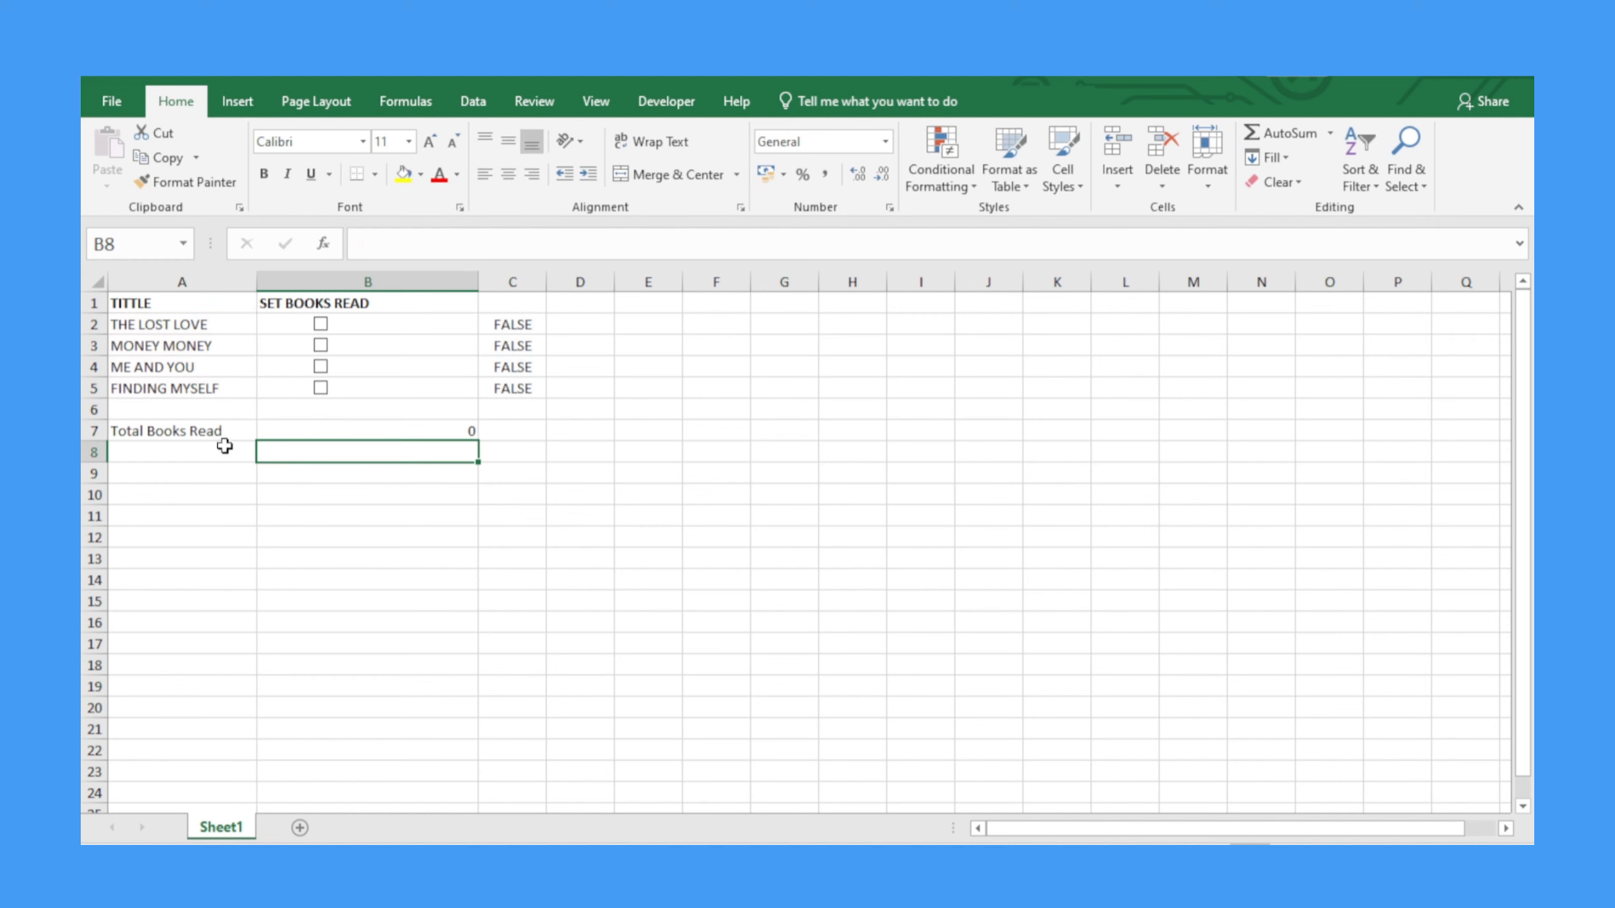
Check the boxes beside THE LOST LOVE and MONEY MONEY, and format cell B7 as a percentage.
{"action": "left_click", "coordinate": [326, 327]}
{"action": "left_click", "coordinate": [321, 327]}
{"action": "left_click", "coordinate": [430, 429]}
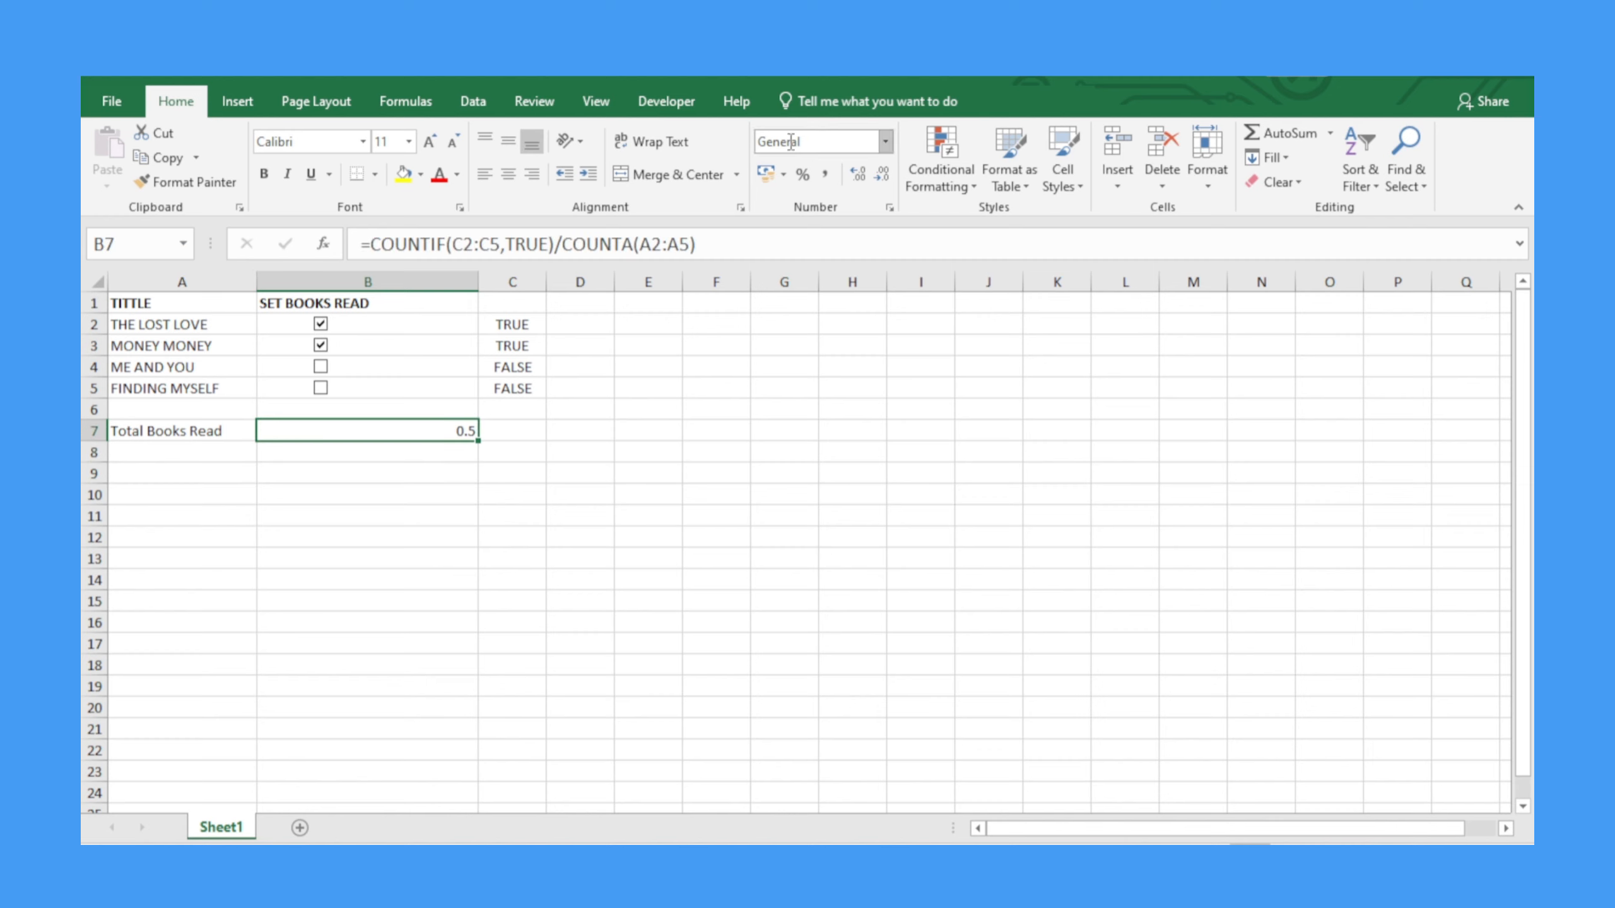
{"action": "left_click", "coordinate": [803, 178]}
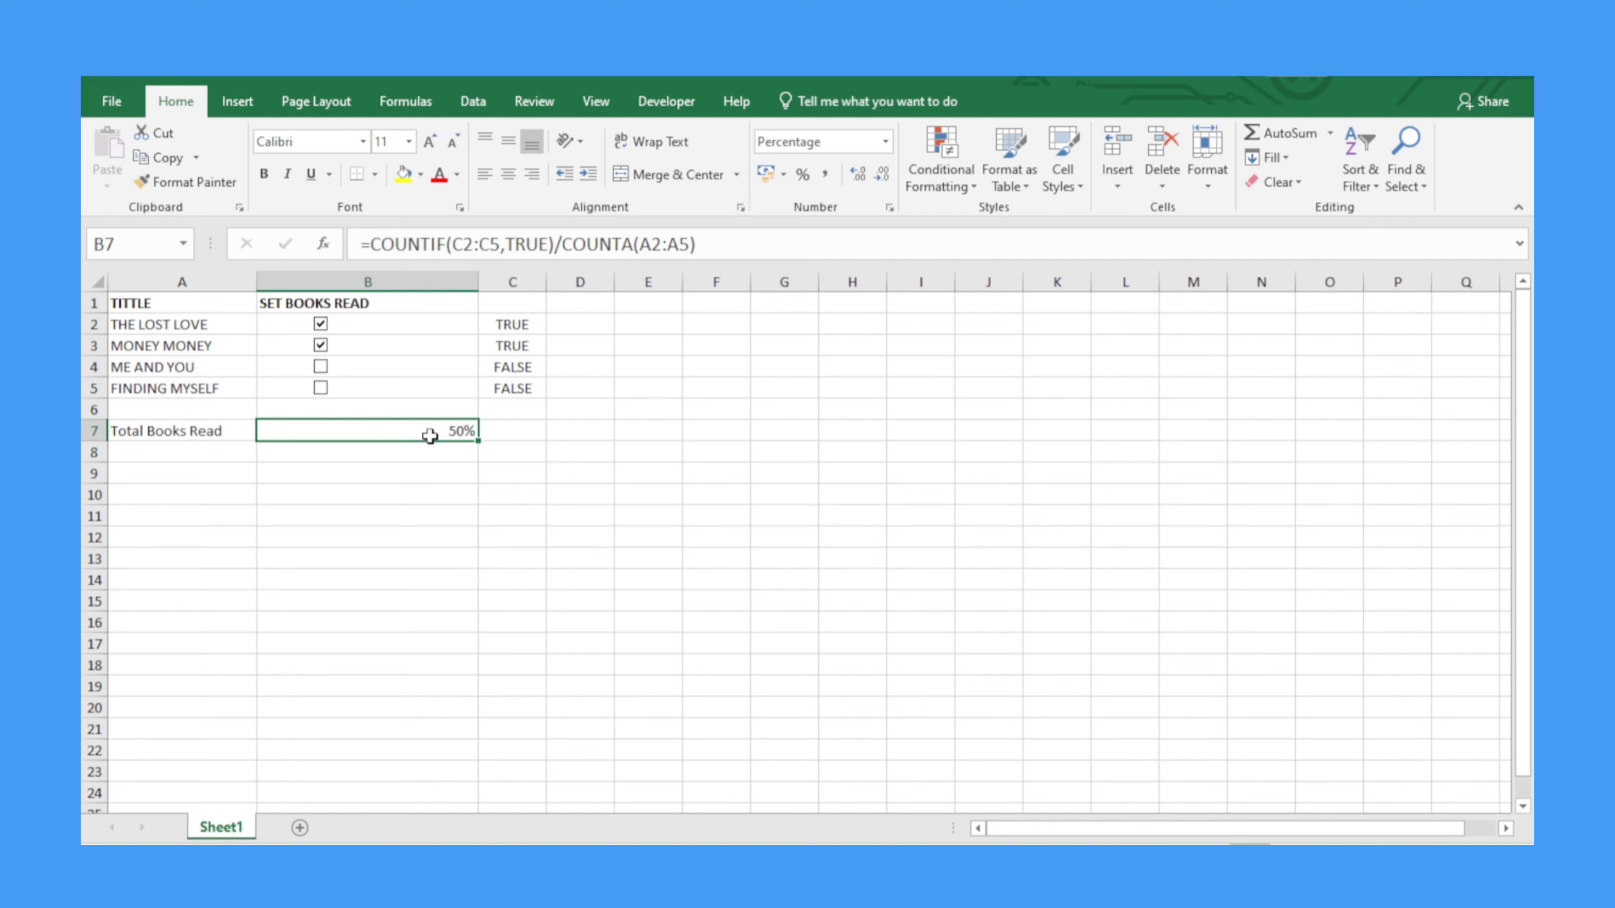
{"action": "left_click", "coordinate": [434, 460]}
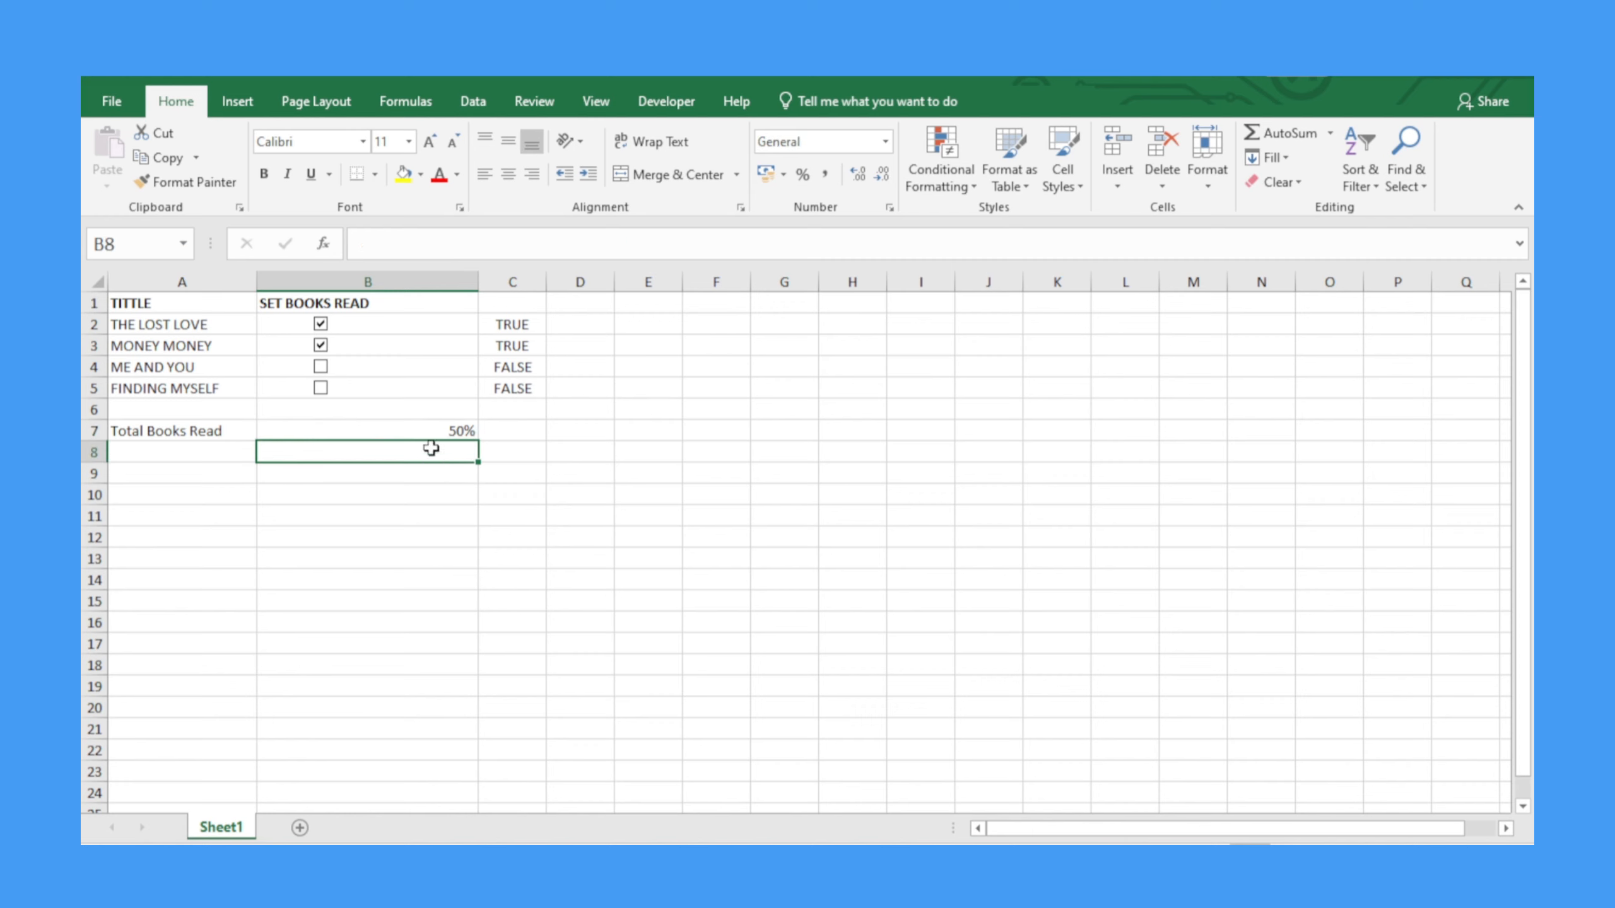
Apply a blue solid-fill data bar to cell B7 with conditional formatting.
{"action": "left_click", "coordinate": [420, 431]}
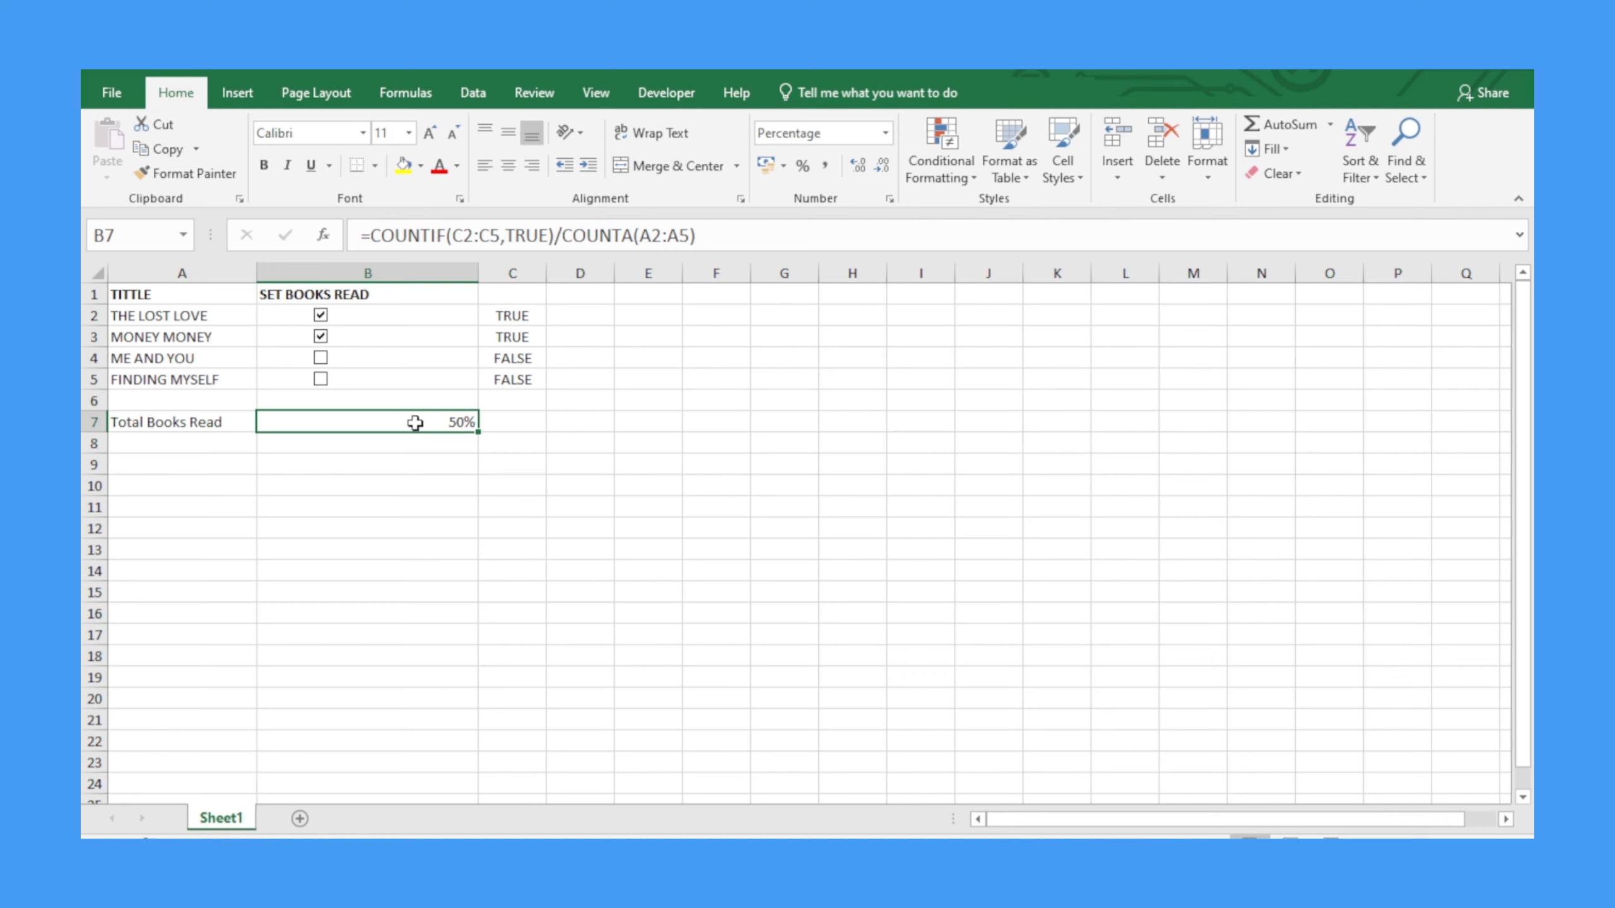
{"action": "left_click", "coordinate": [969, 169]}
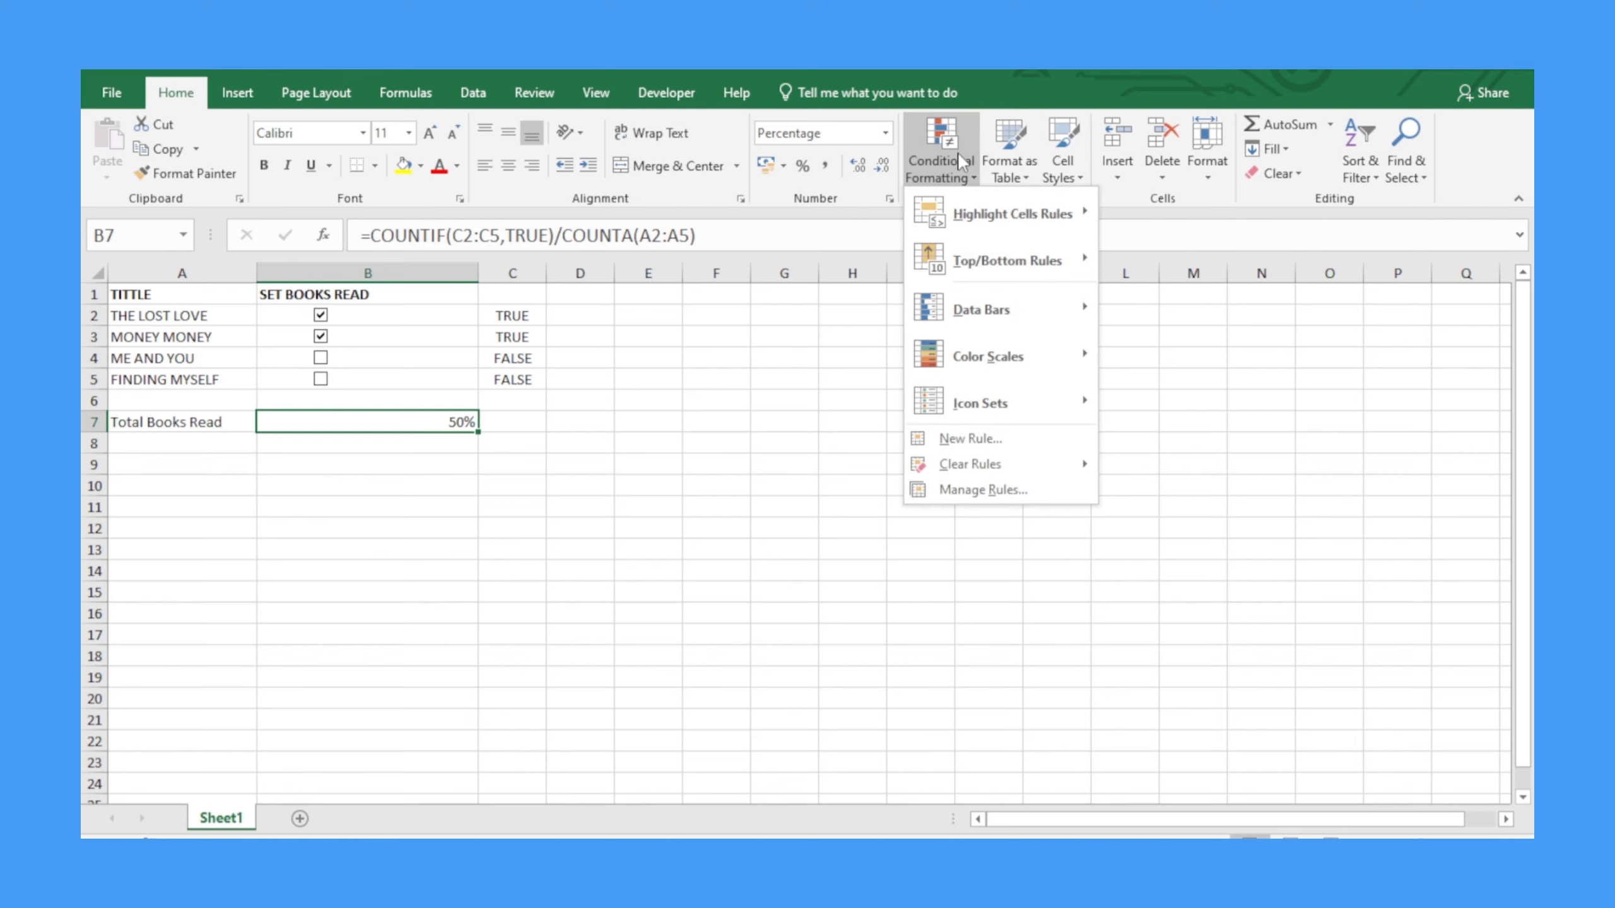
{"action": "mouse_move", "coordinate": [960, 222]}
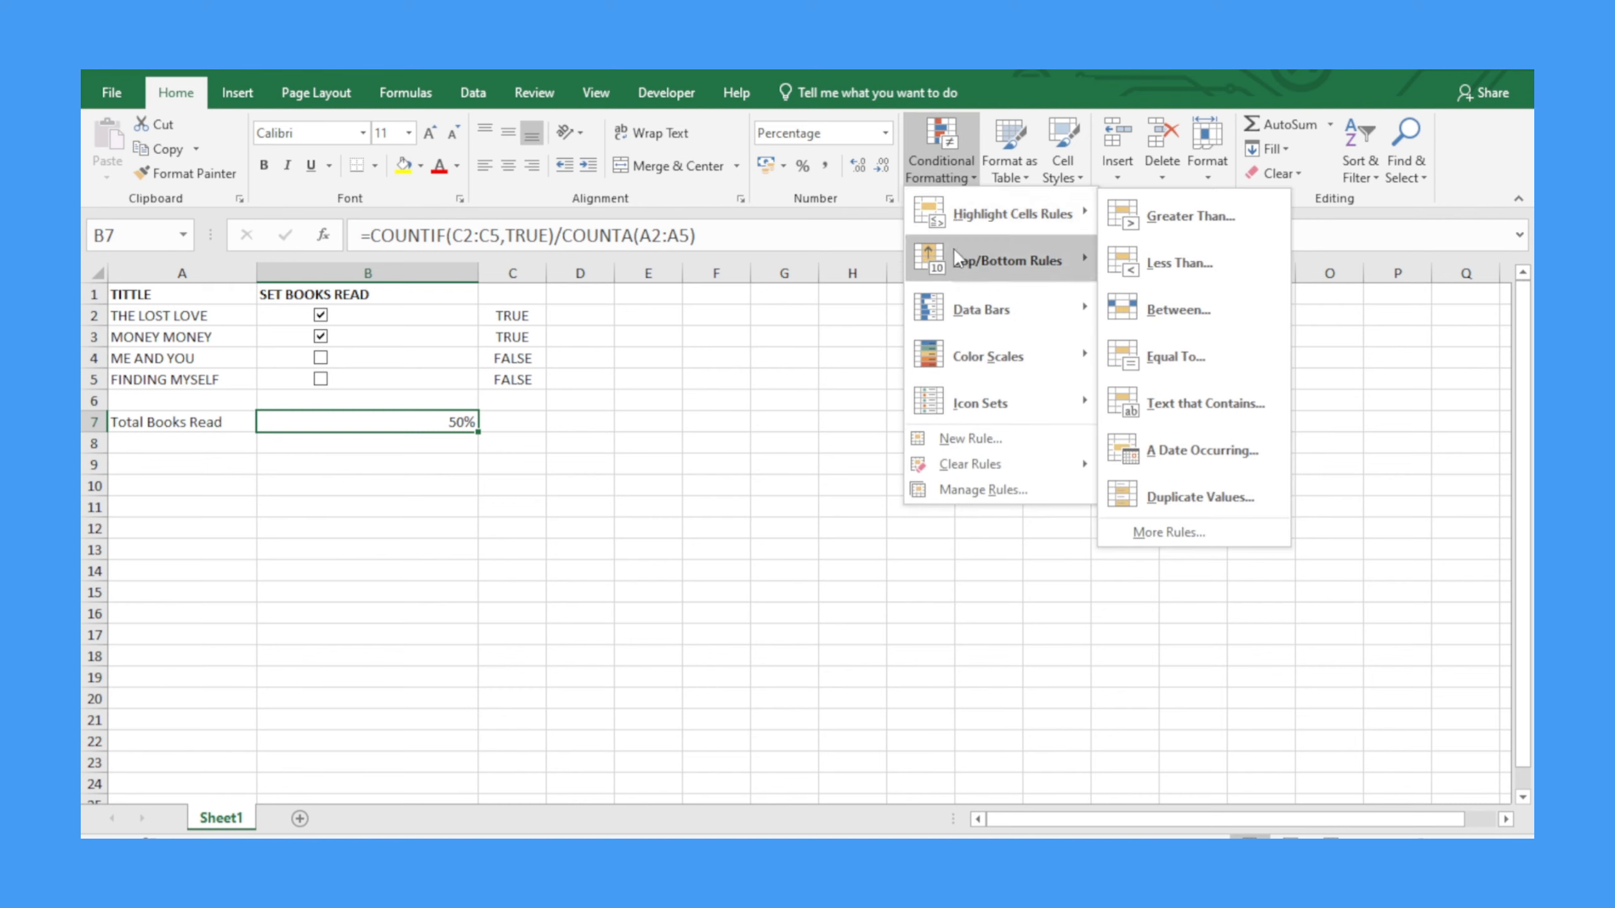
{"action": "mouse_move", "coordinate": [966, 321]}
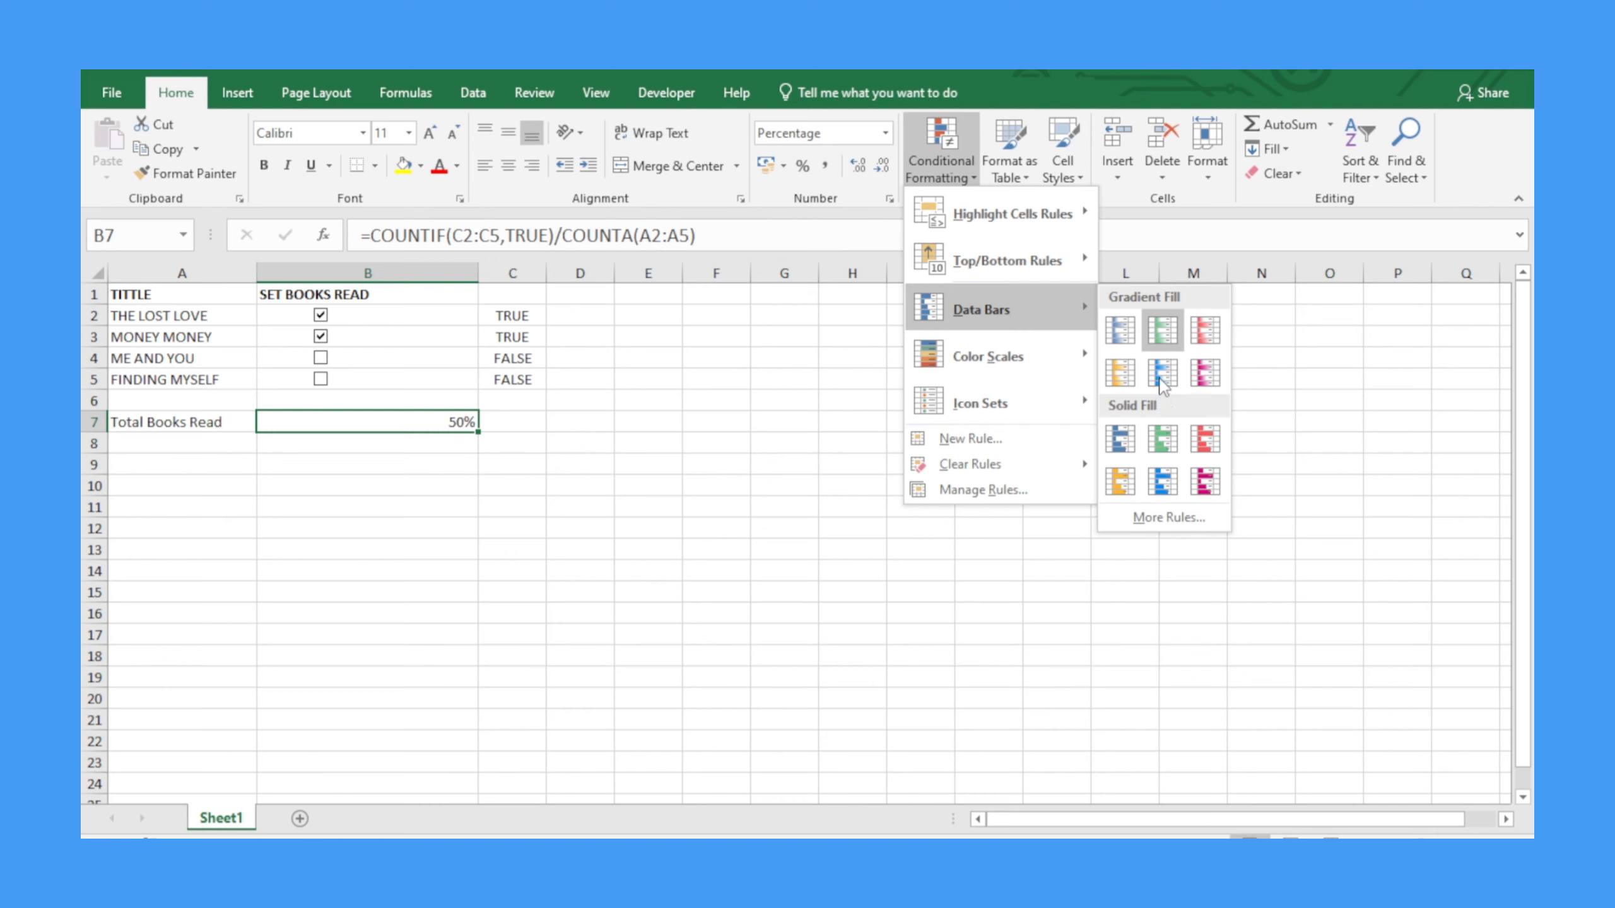
{"action": "left_click", "coordinate": [1131, 441]}
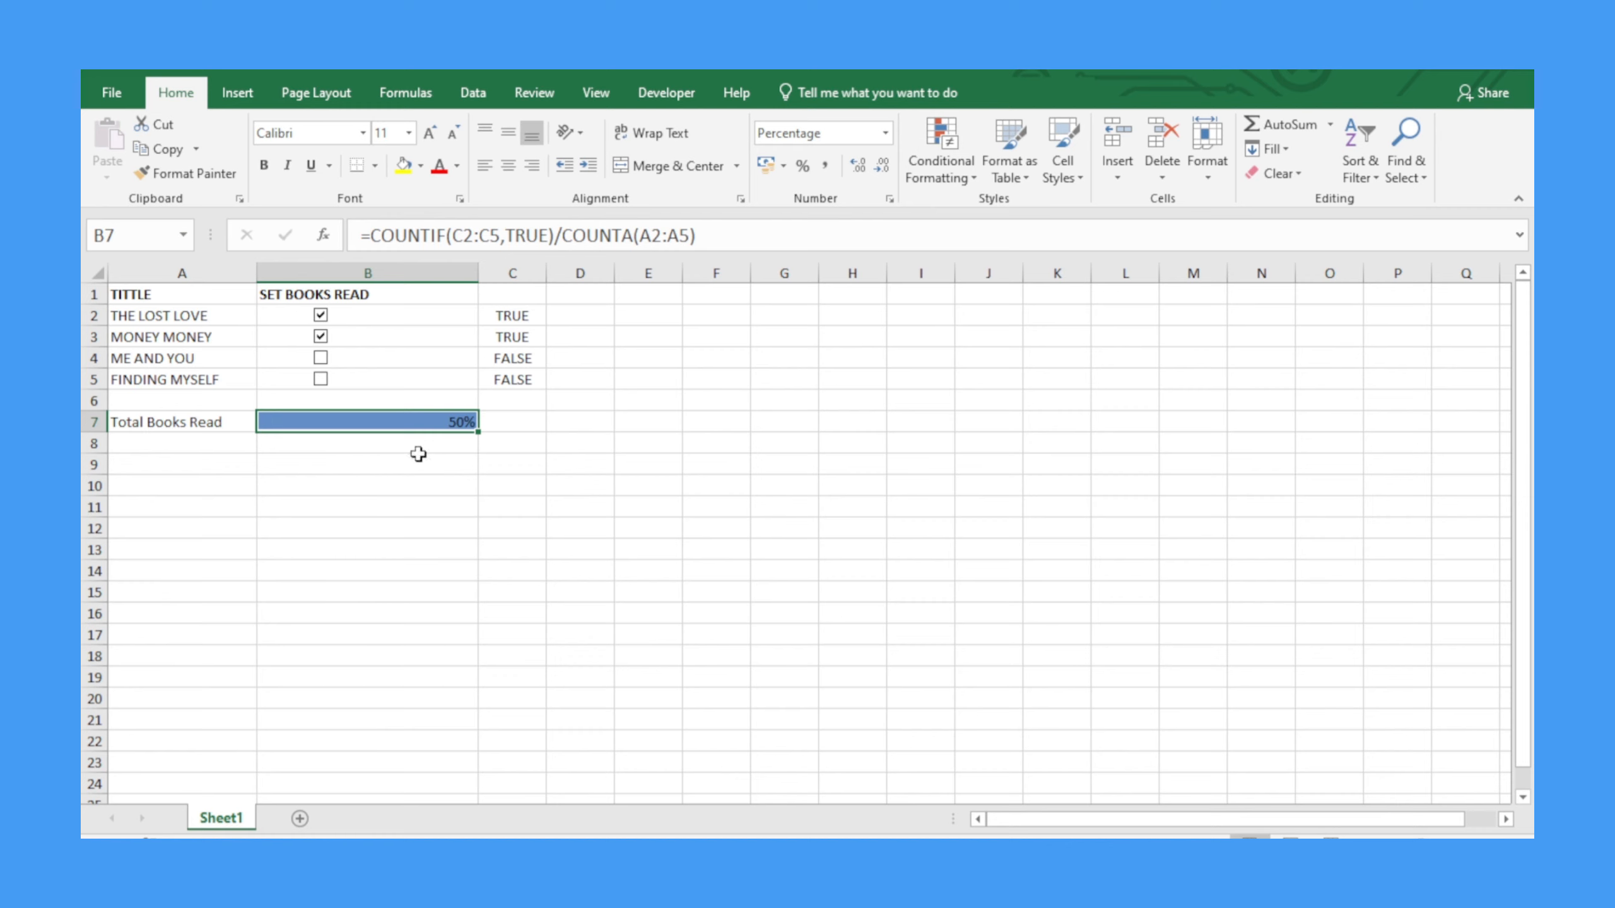
{"action": "left_click", "coordinate": [469, 465]}
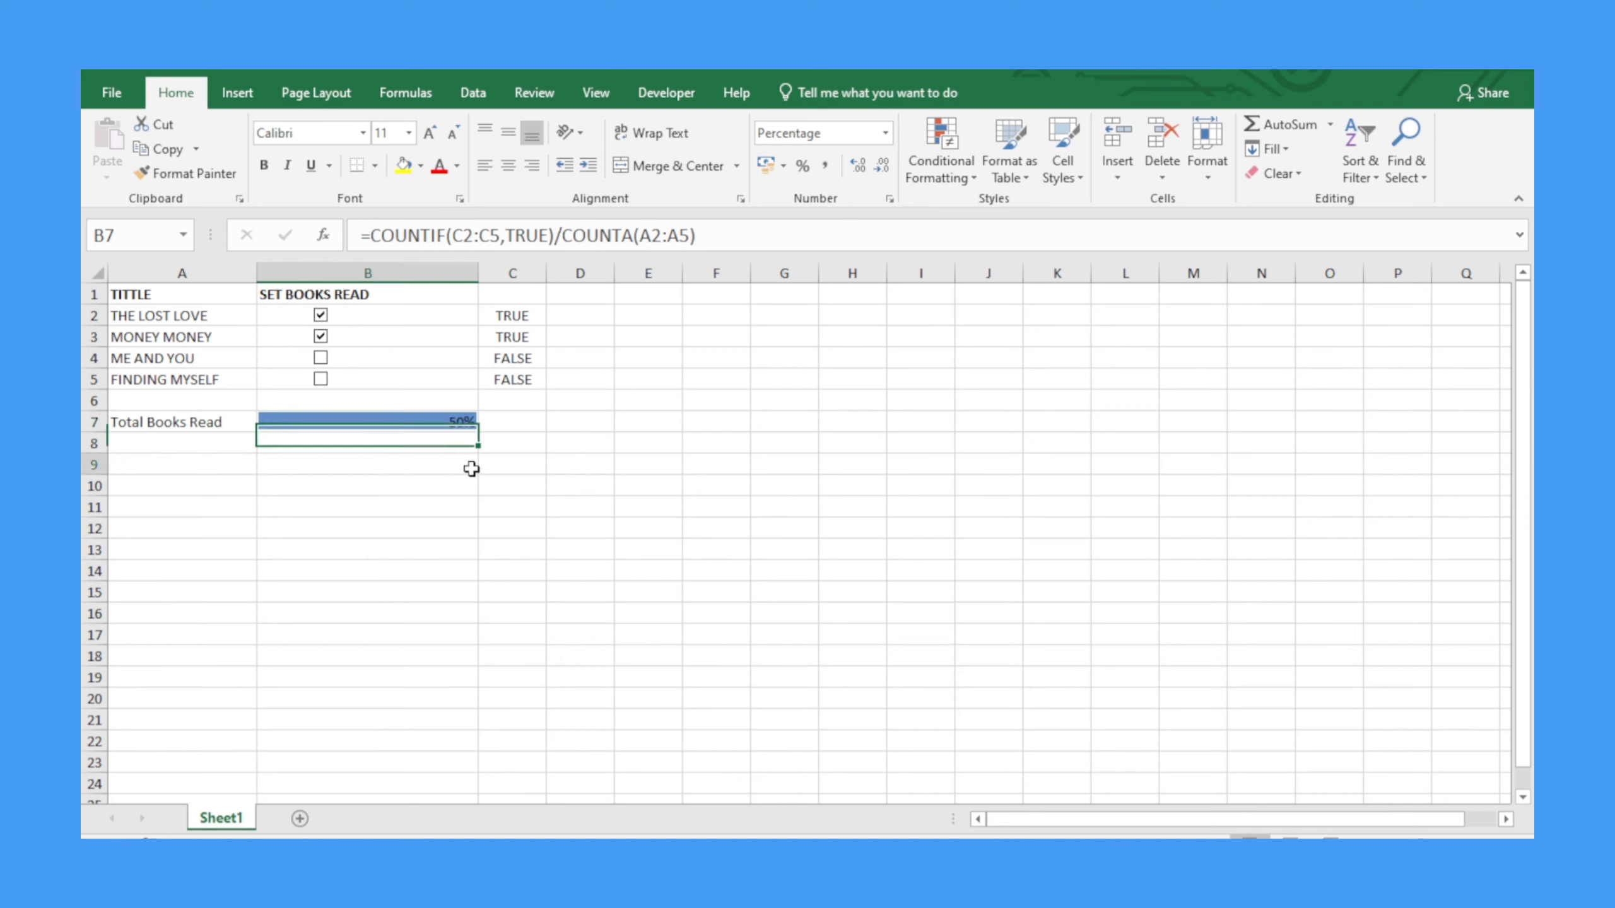
Edit the data bar rule for cell B7, setting its minimum to the number 0 and its maximum to the number 100%.
{"action": "left_click", "coordinate": [437, 426]}
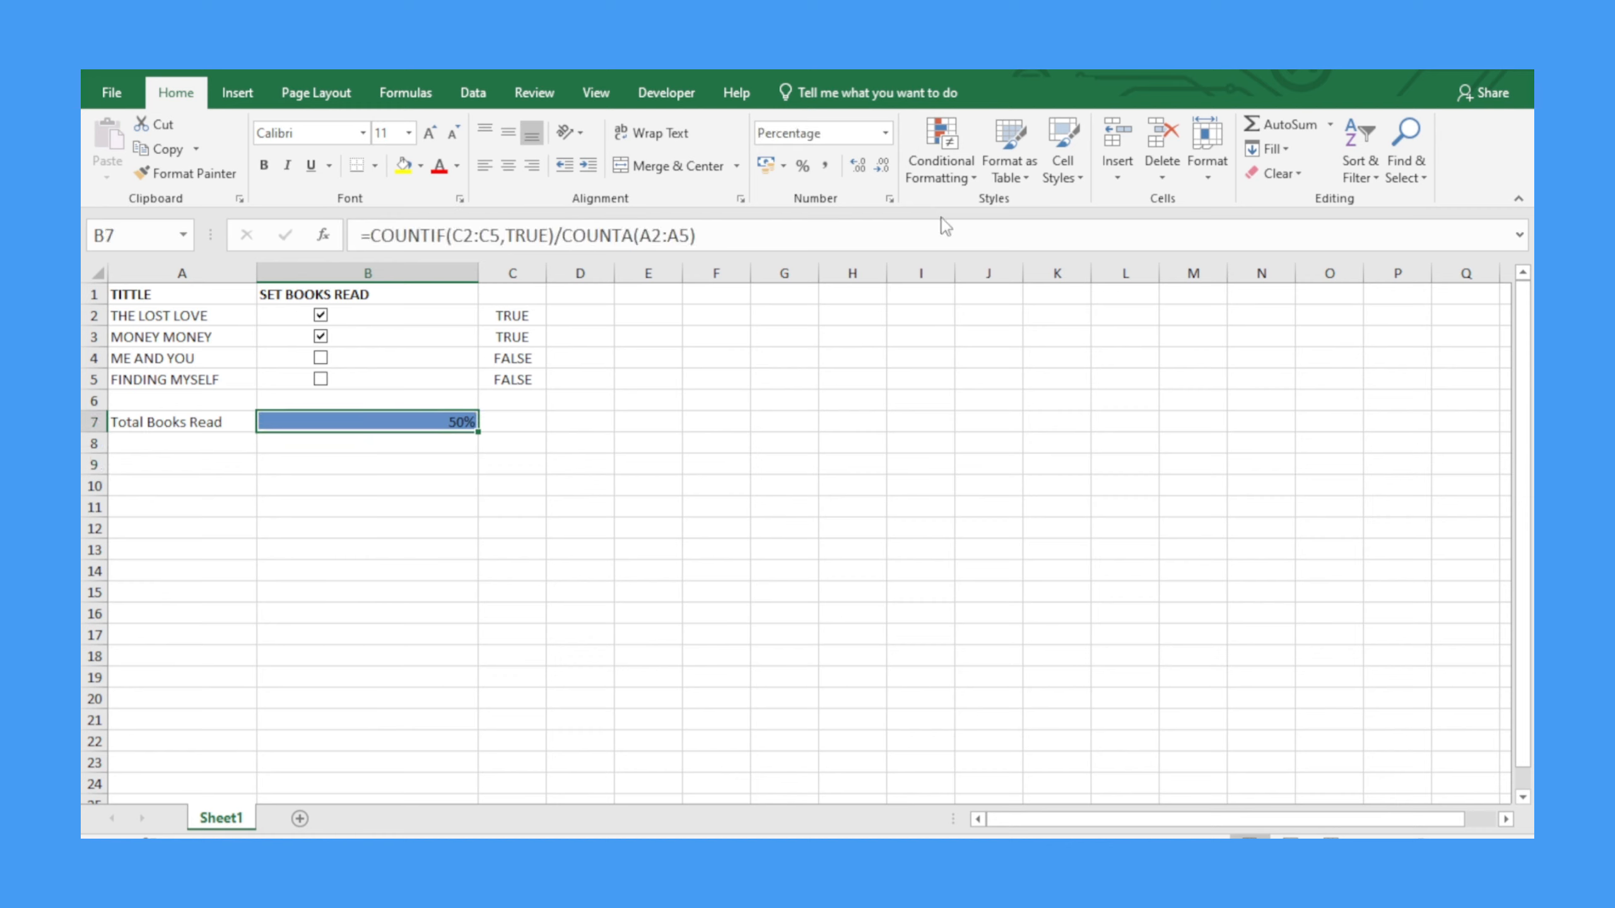
{"action": "left_click", "coordinate": [938, 162]}
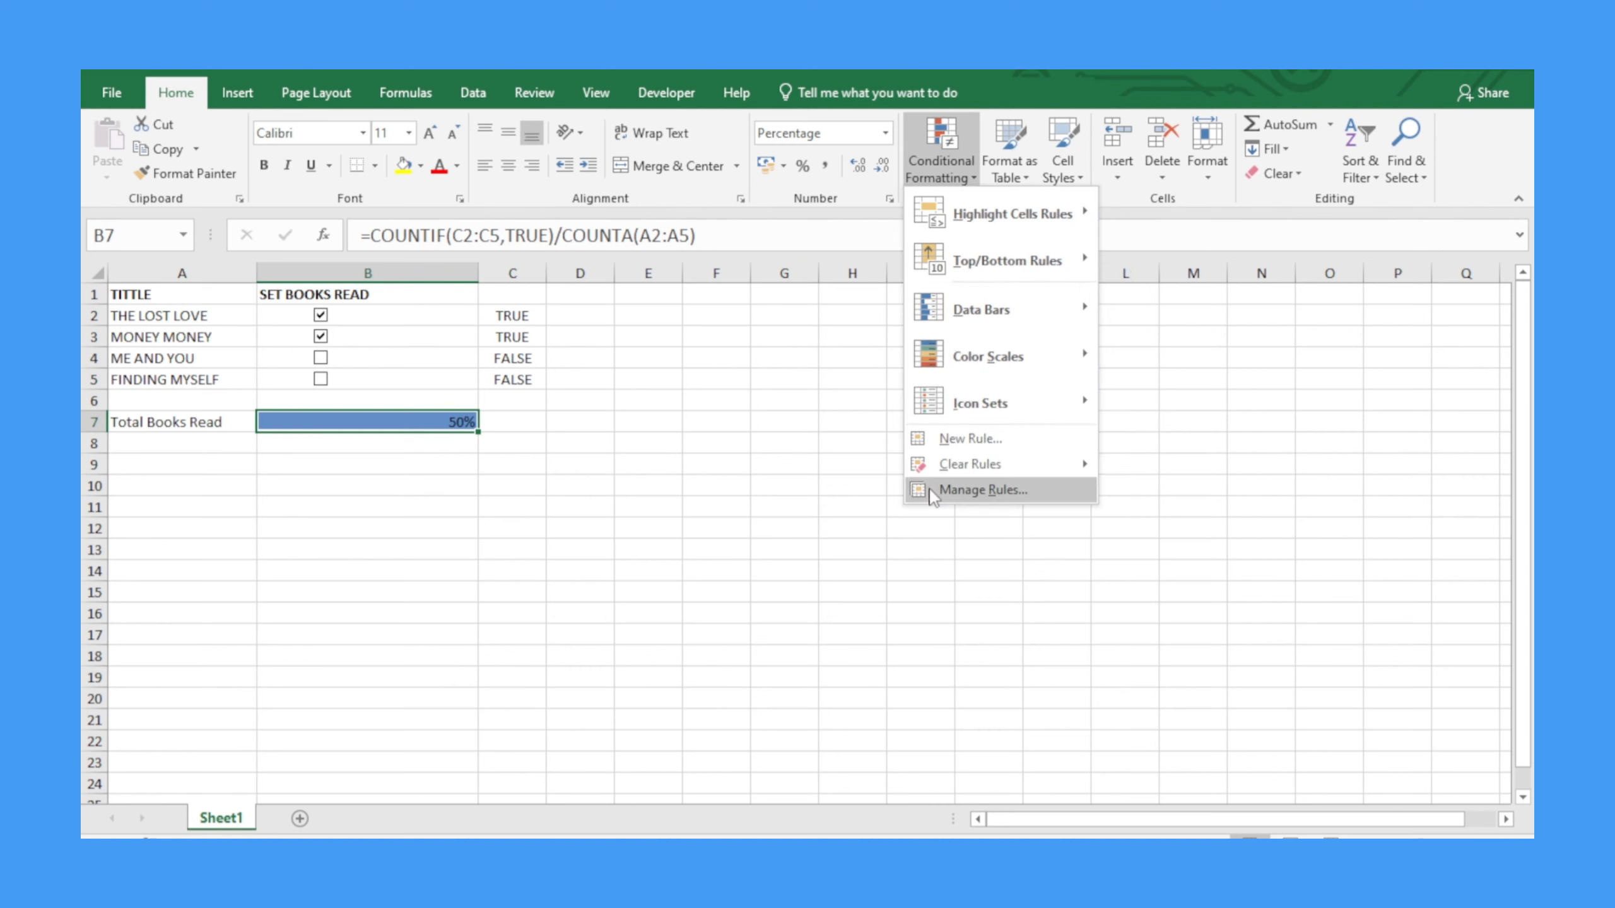
{"action": "left_click", "coordinate": [982, 494]}
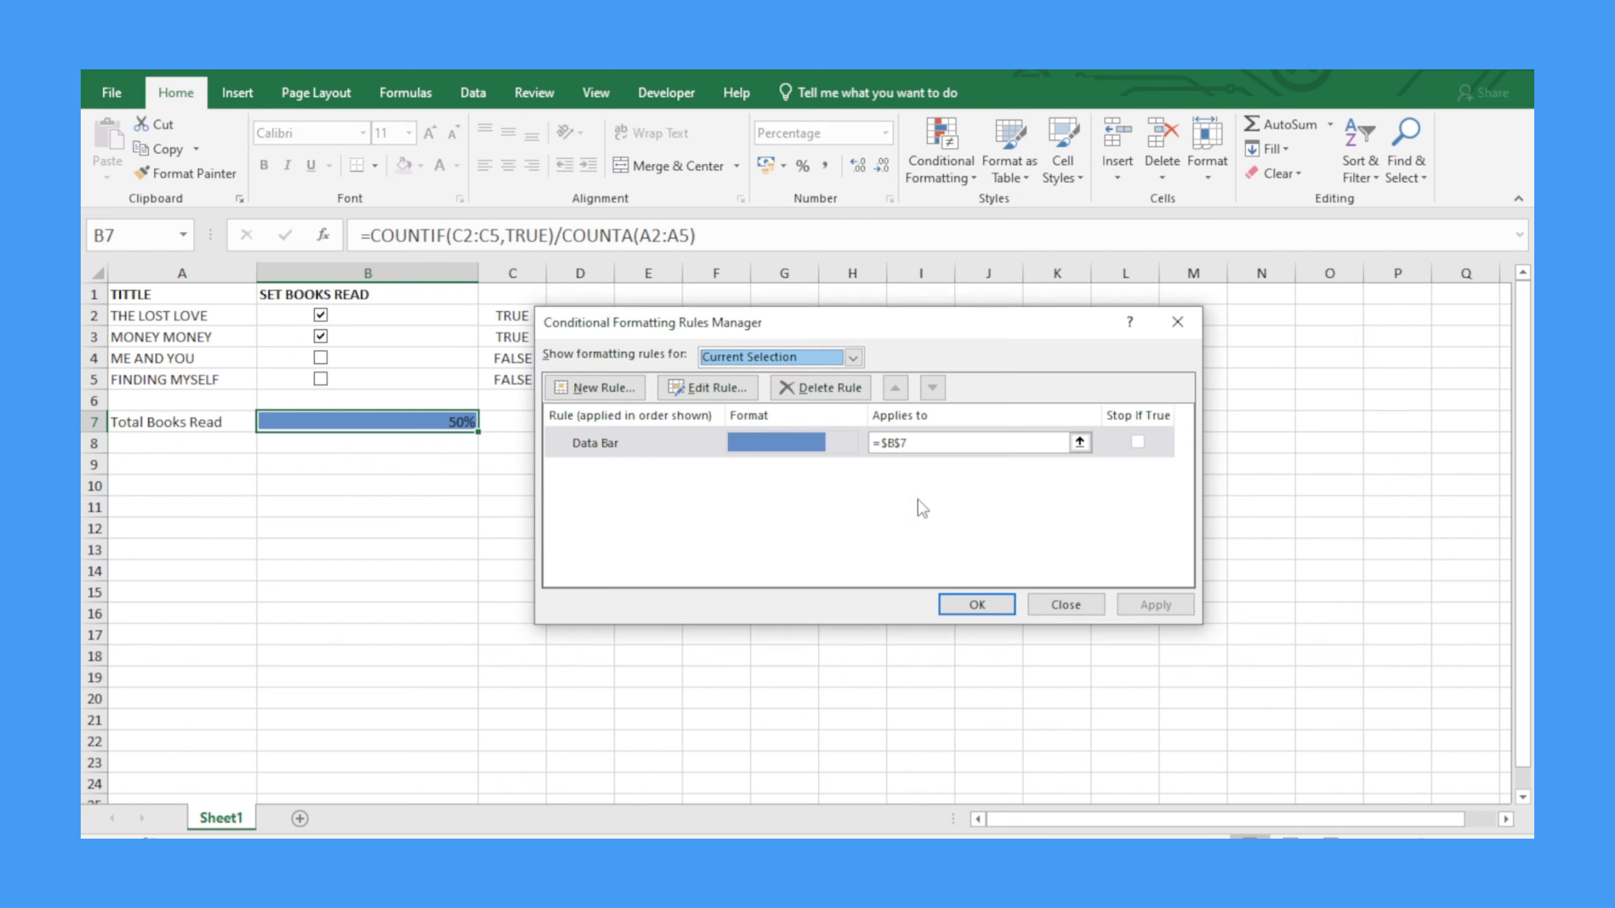
{"action": "left_click", "coordinate": [714, 391]}
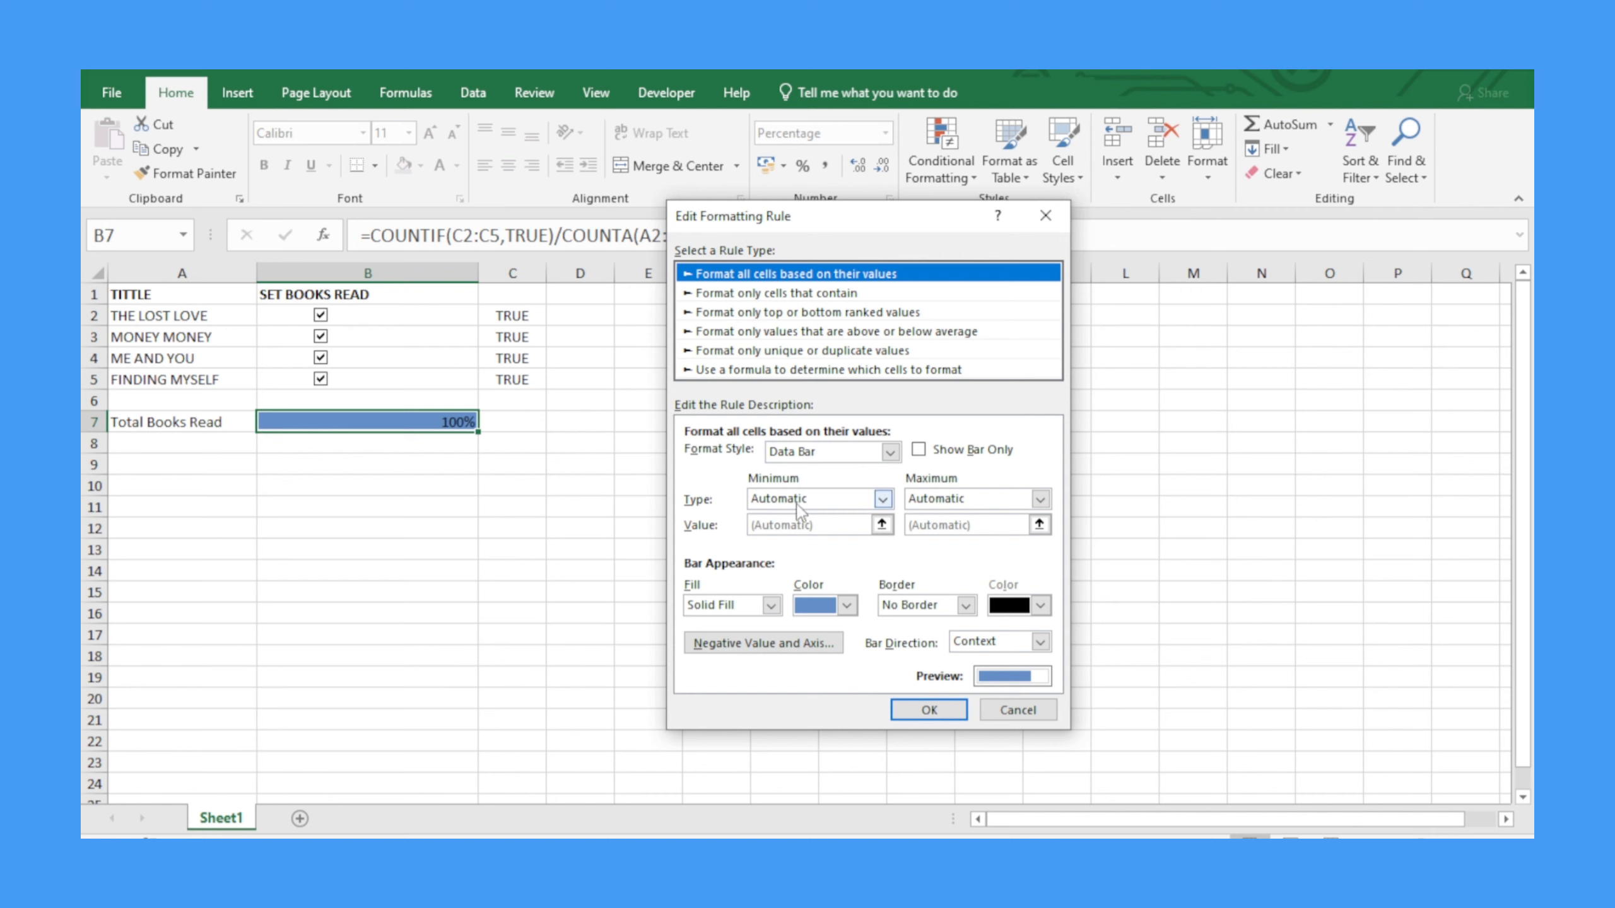
{"action": "left_click", "coordinate": [838, 503]}
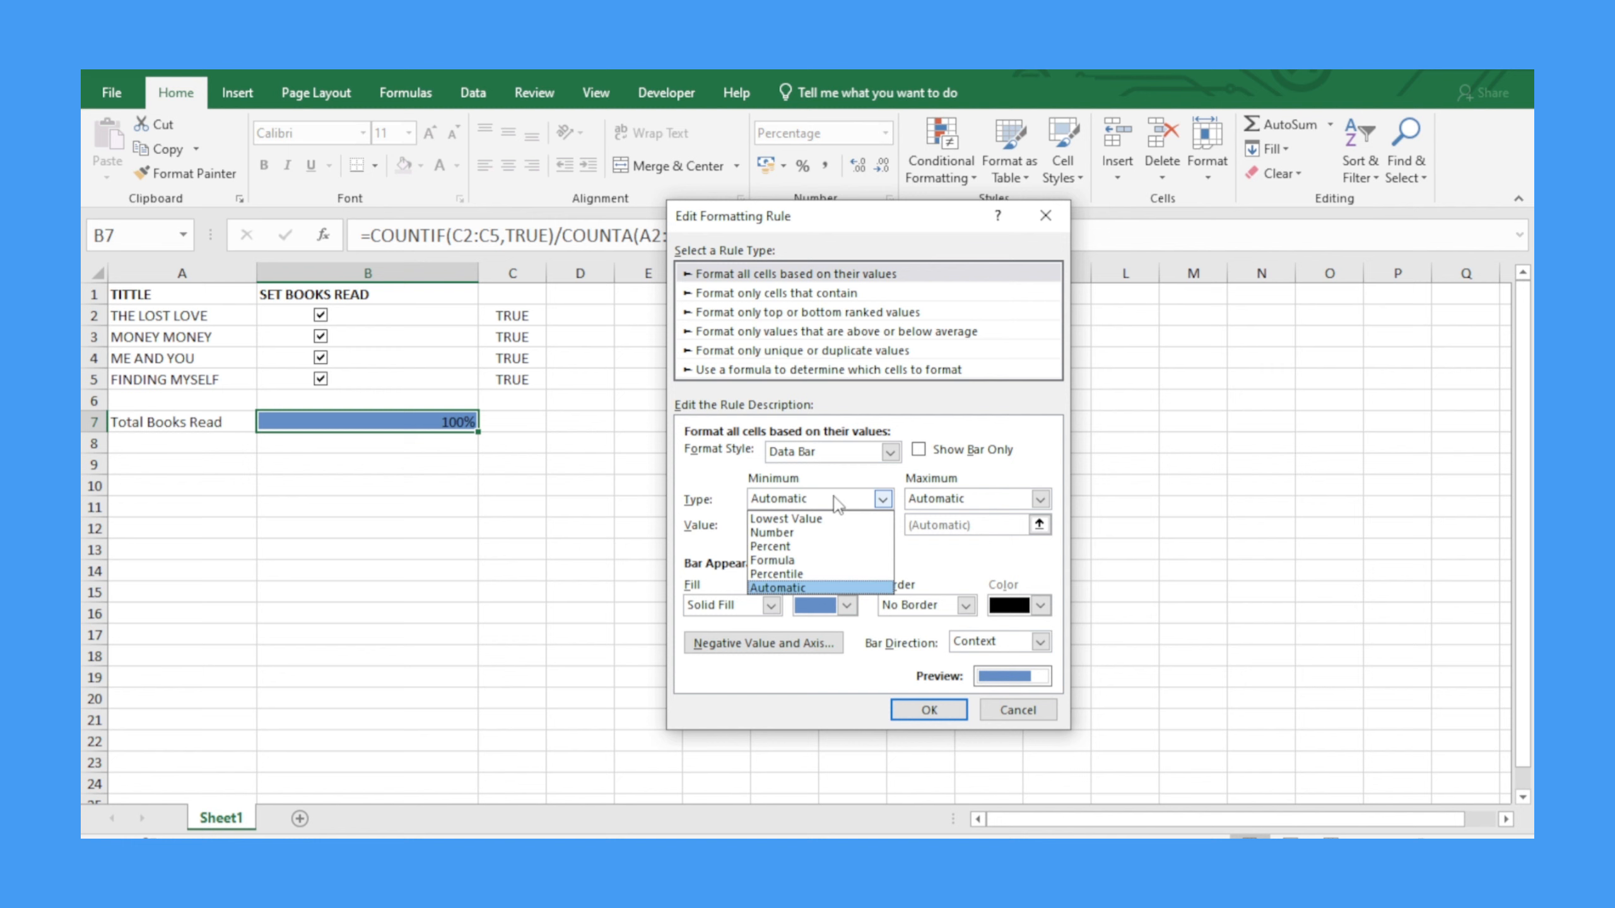
{"action": "left_click", "coordinate": [783, 536]}
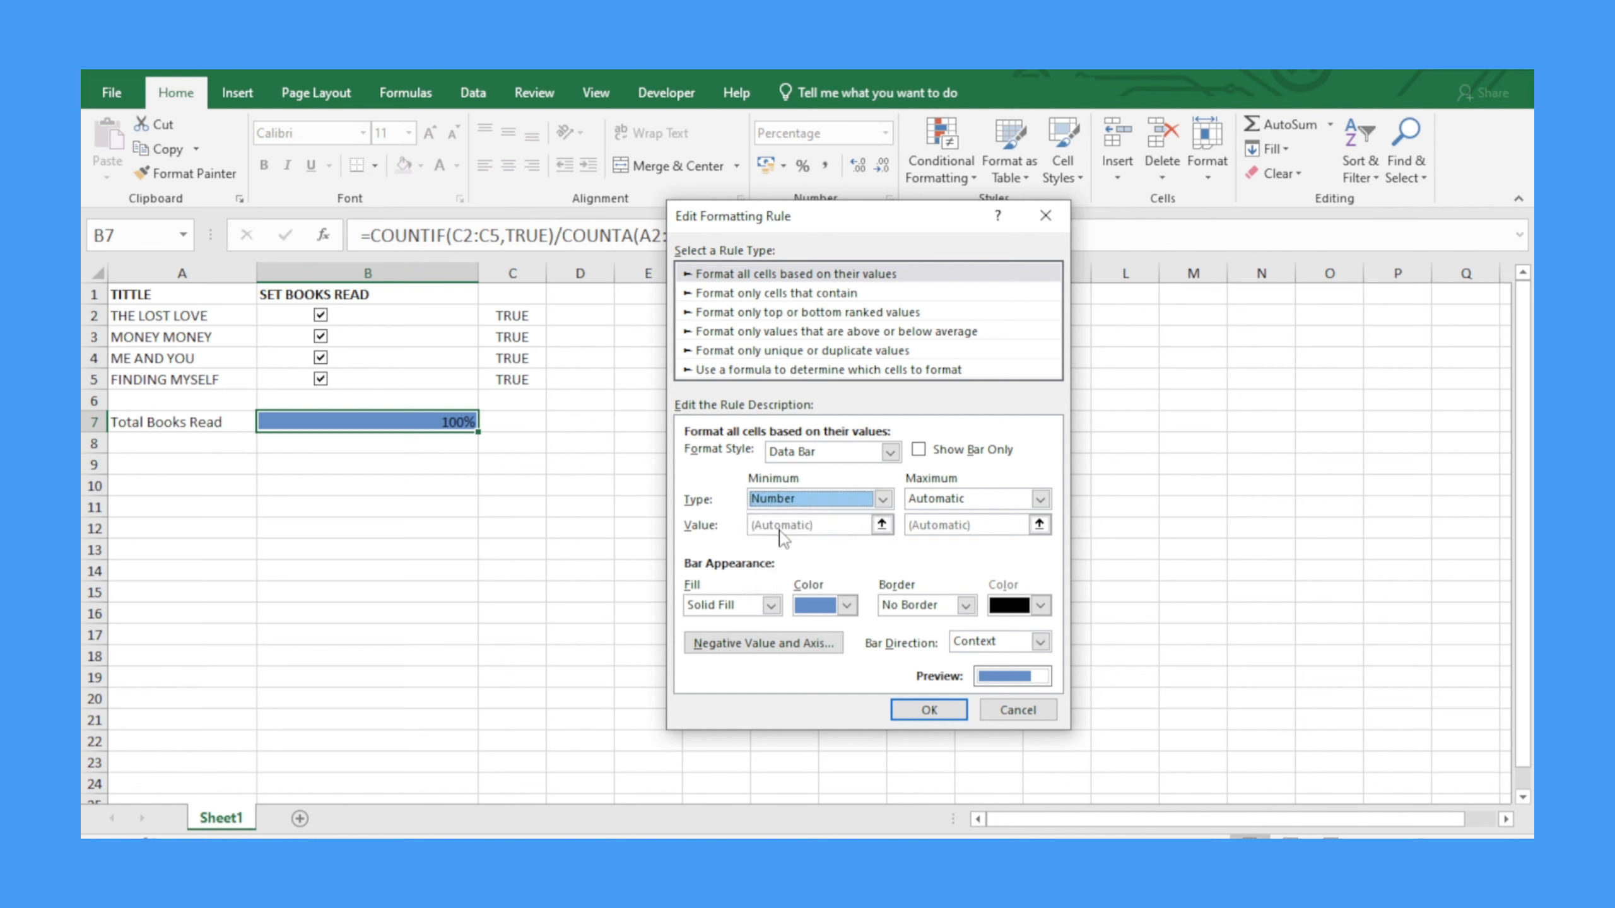
{"action": "left_click", "coordinate": [954, 500]}
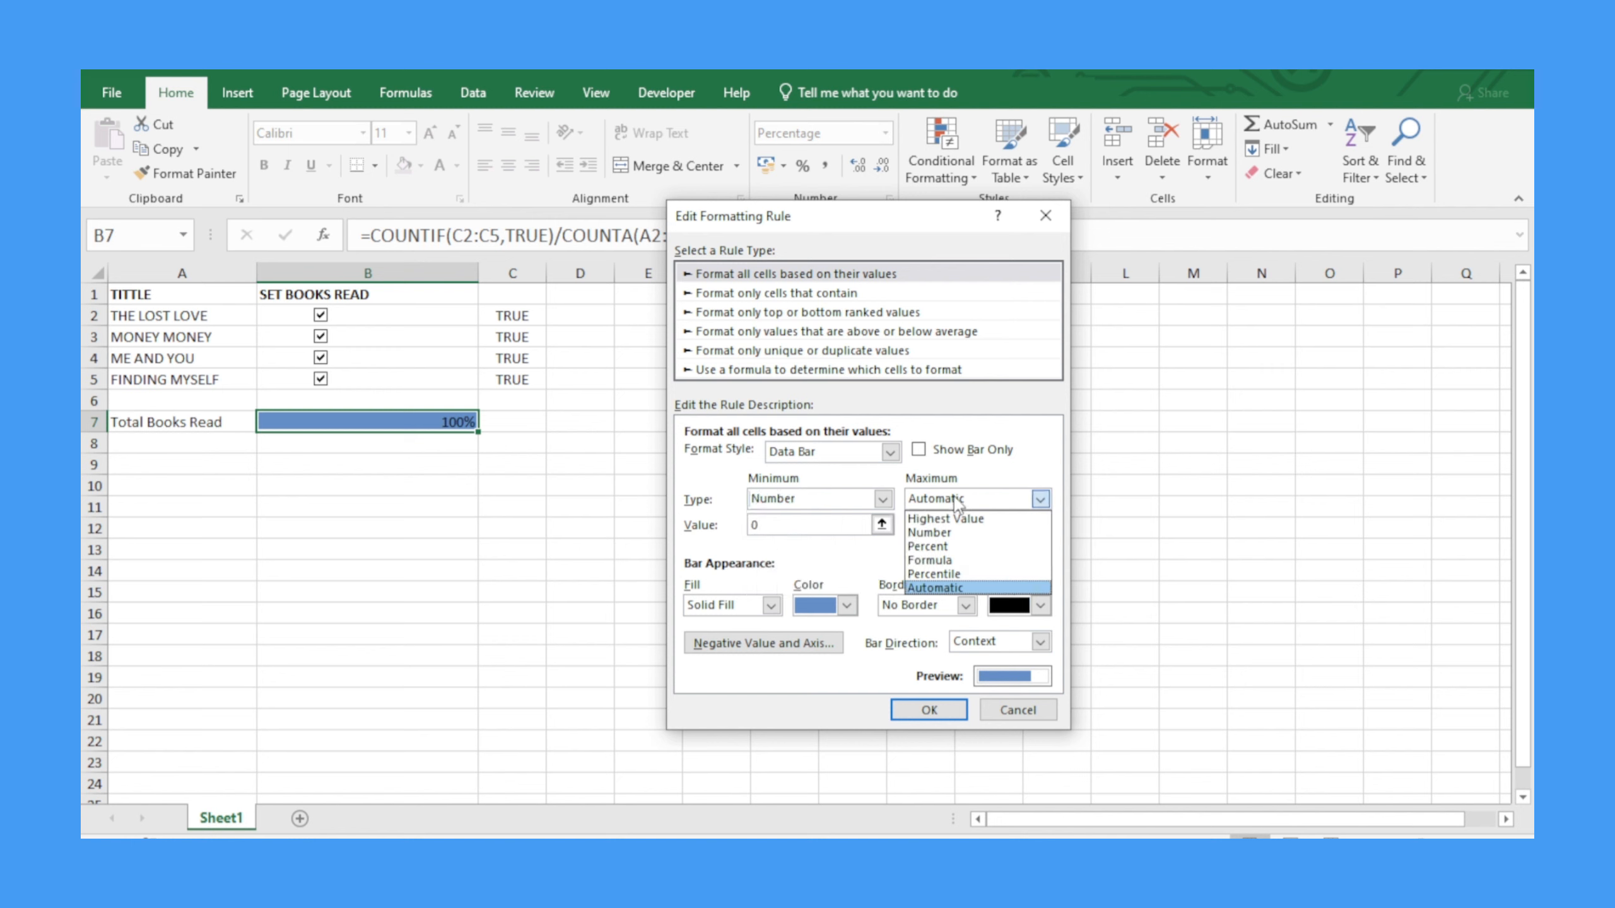
{"action": "left_click", "coordinate": [943, 535]}
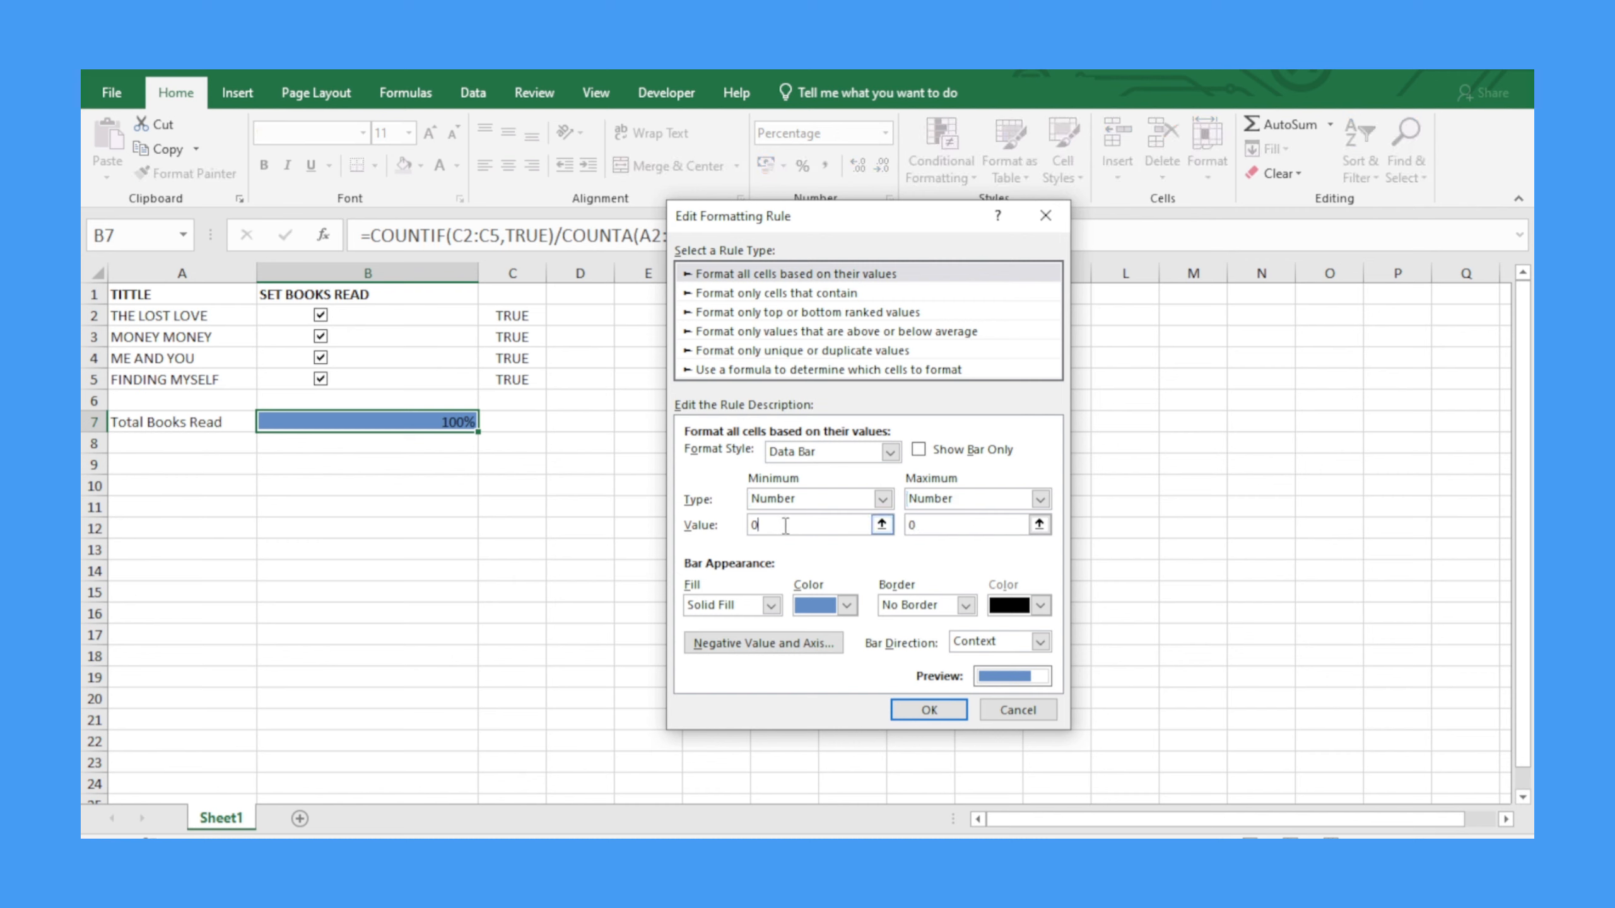
{"action": "left_click", "coordinate": [941, 531]}
Recolor the data bar in B7 to dark gold with a solid fill and no border, and apply the edited rule.
{"action": "left_click", "coordinate": [780, 608]}
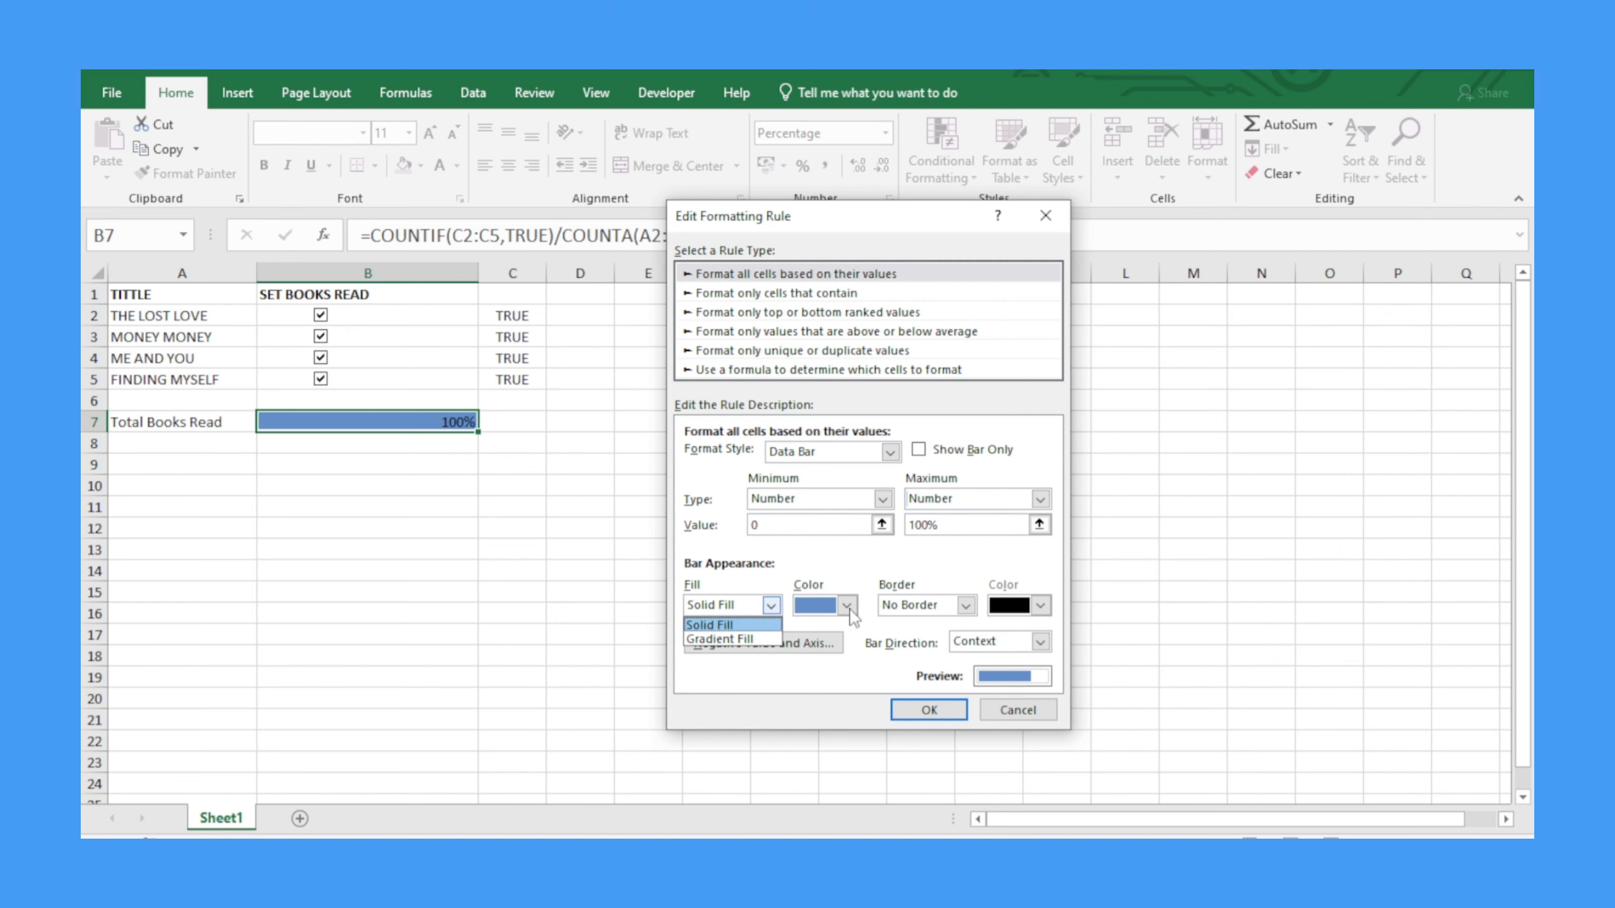
{"action": "left_click", "coordinate": [818, 606]}
{"action": "left_click", "coordinate": [813, 609]}
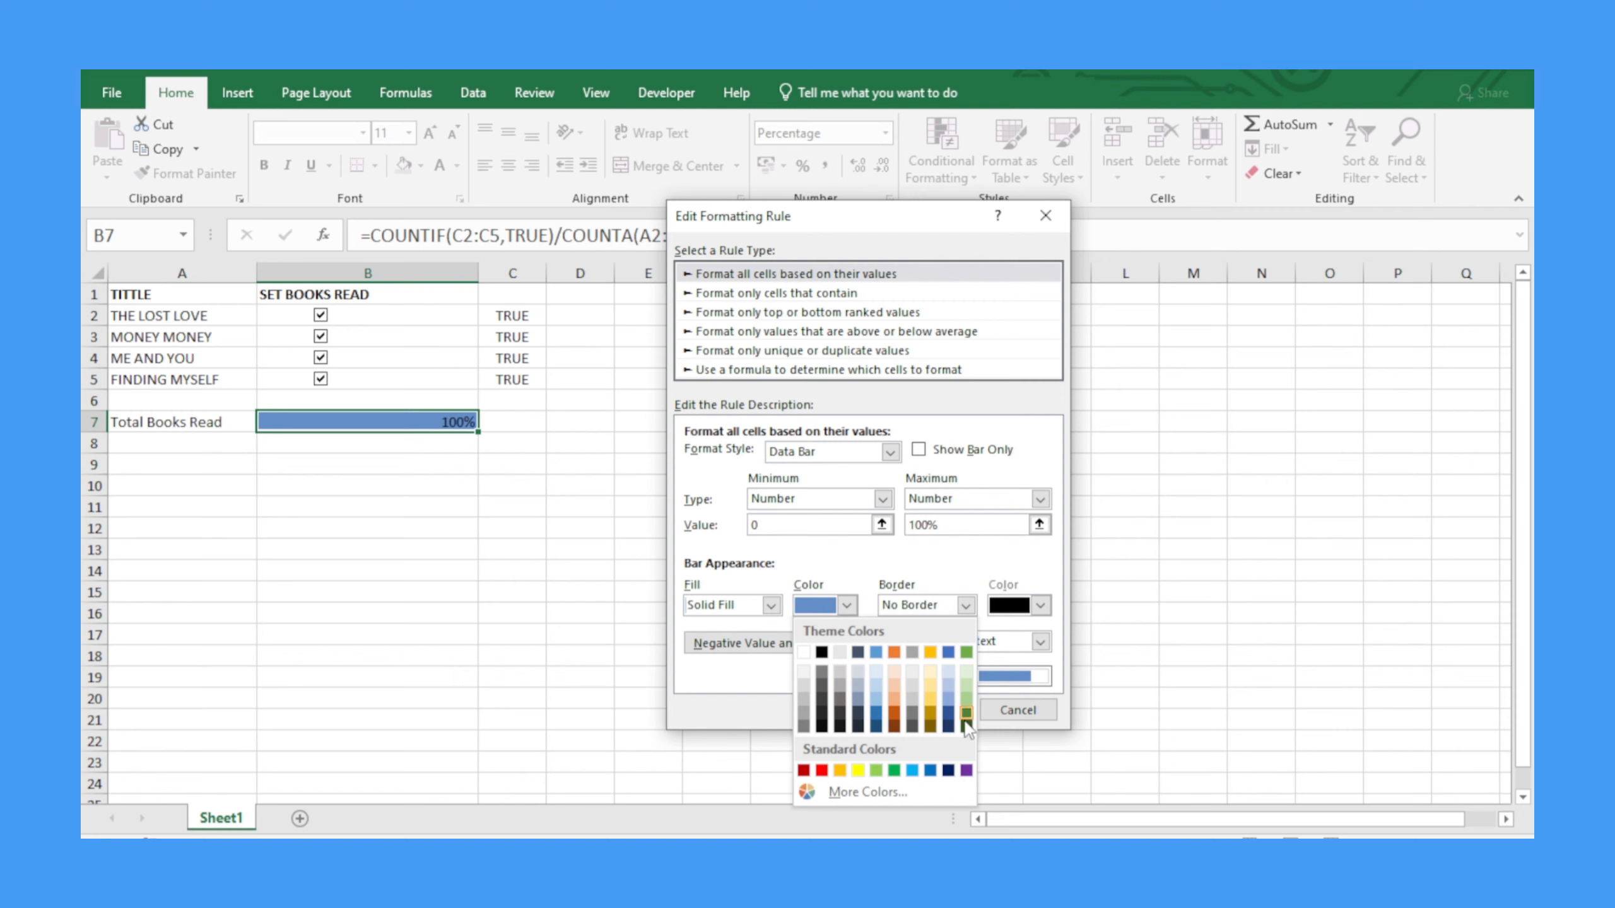
{"action": "left_click", "coordinate": [930, 713]}
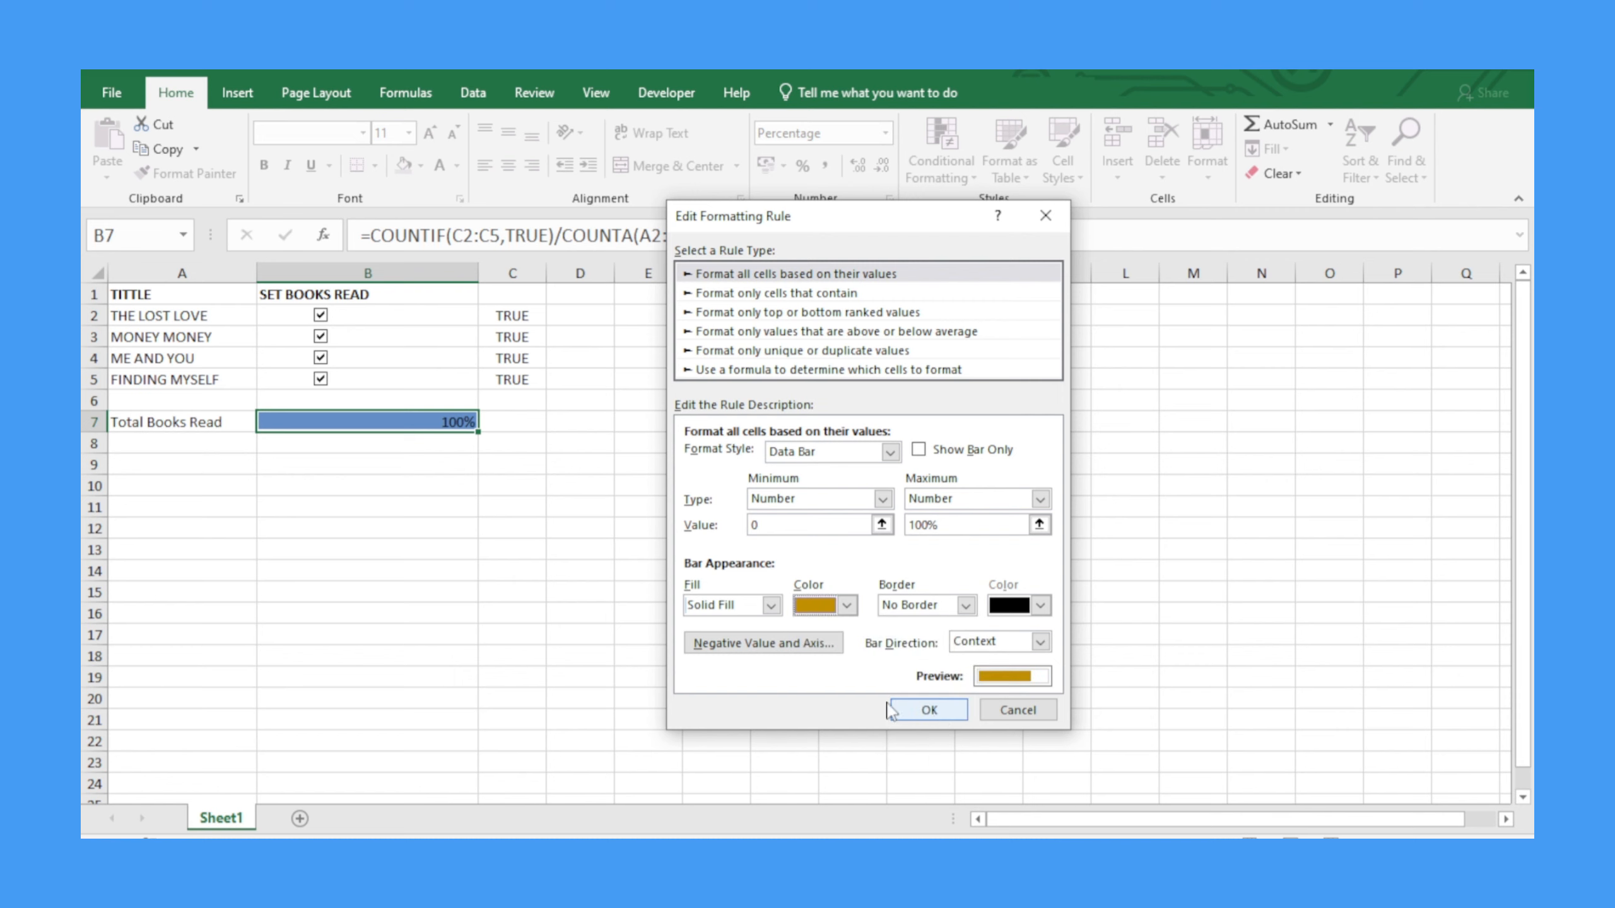
{"action": "left_click", "coordinate": [917, 606]}
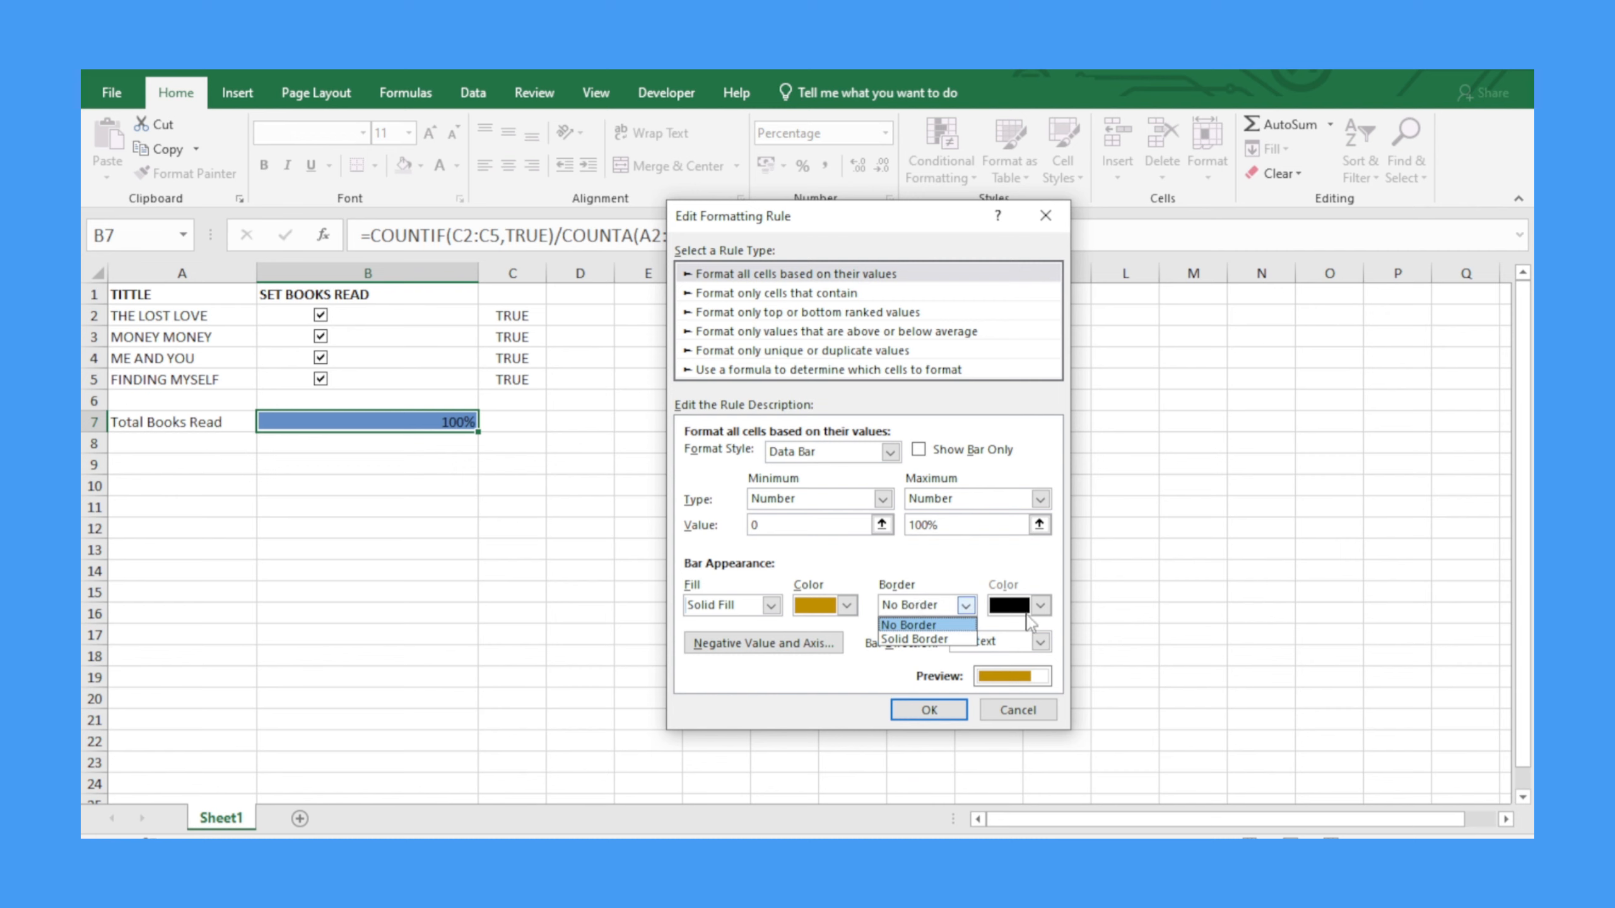
{"action": "left_click", "coordinate": [952, 713]}
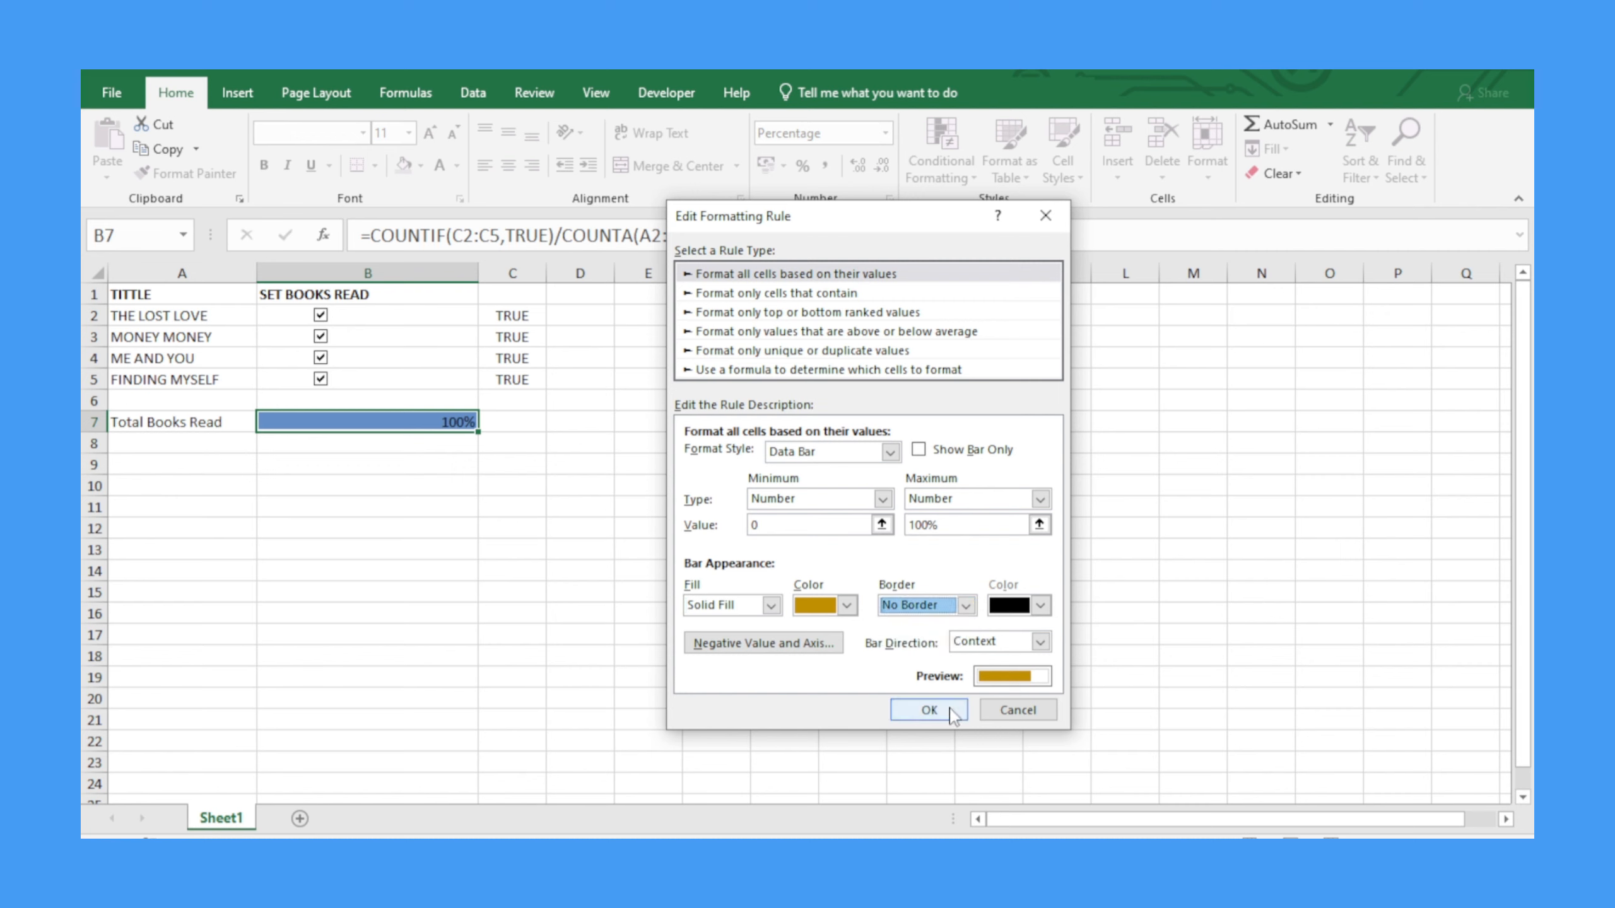
{"action": "left_click", "coordinate": [952, 713]}
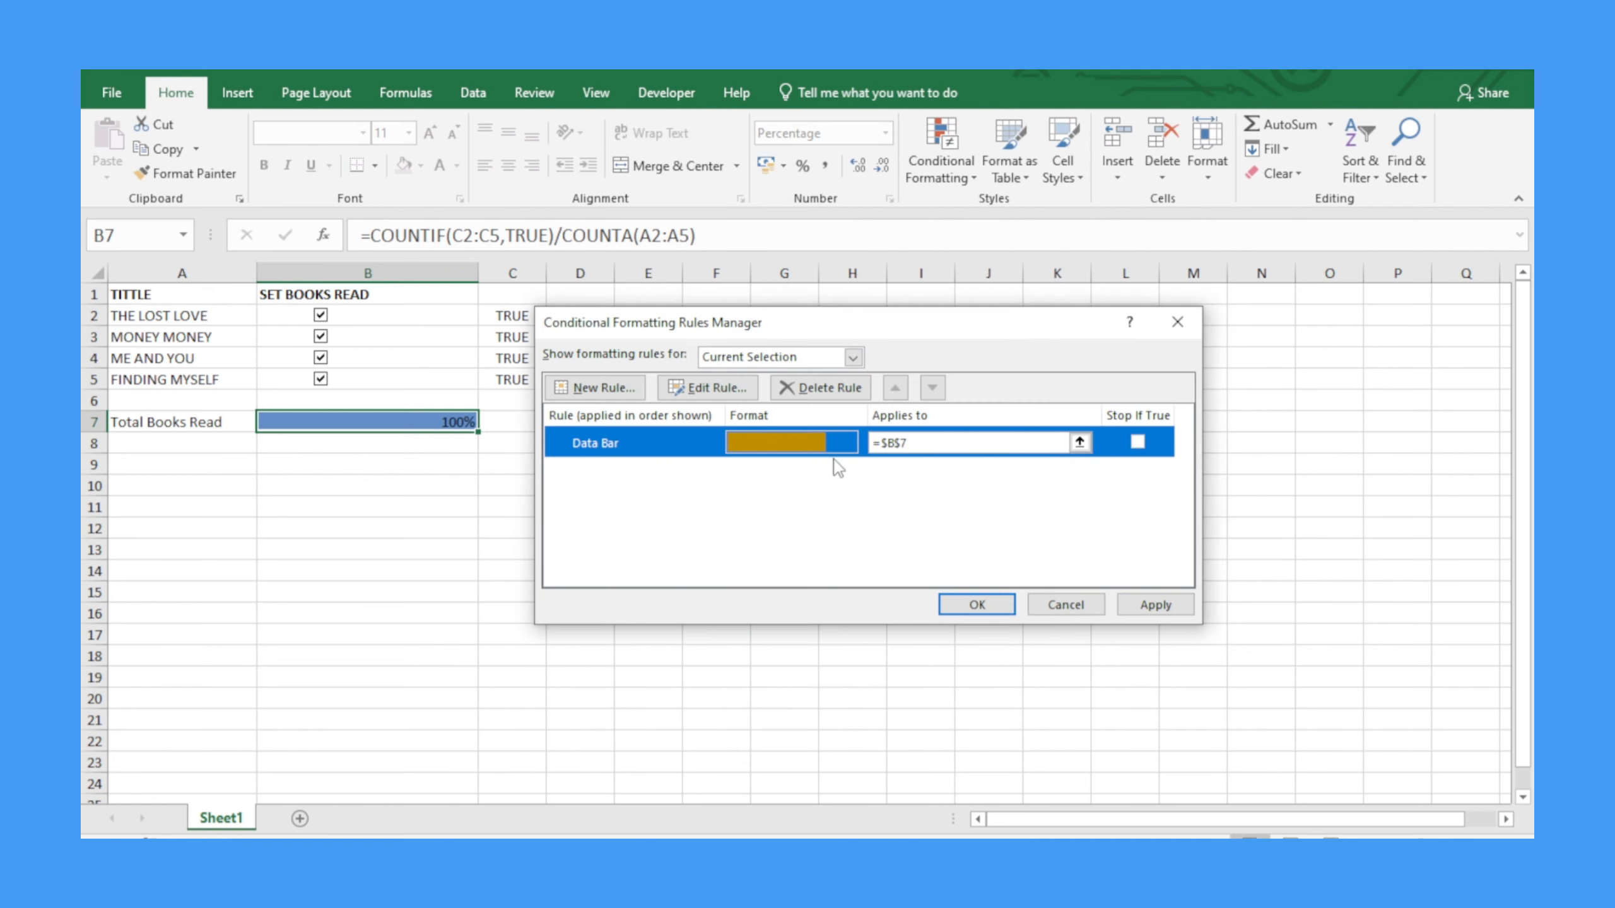
{"action": "left_click", "coordinate": [973, 605]}
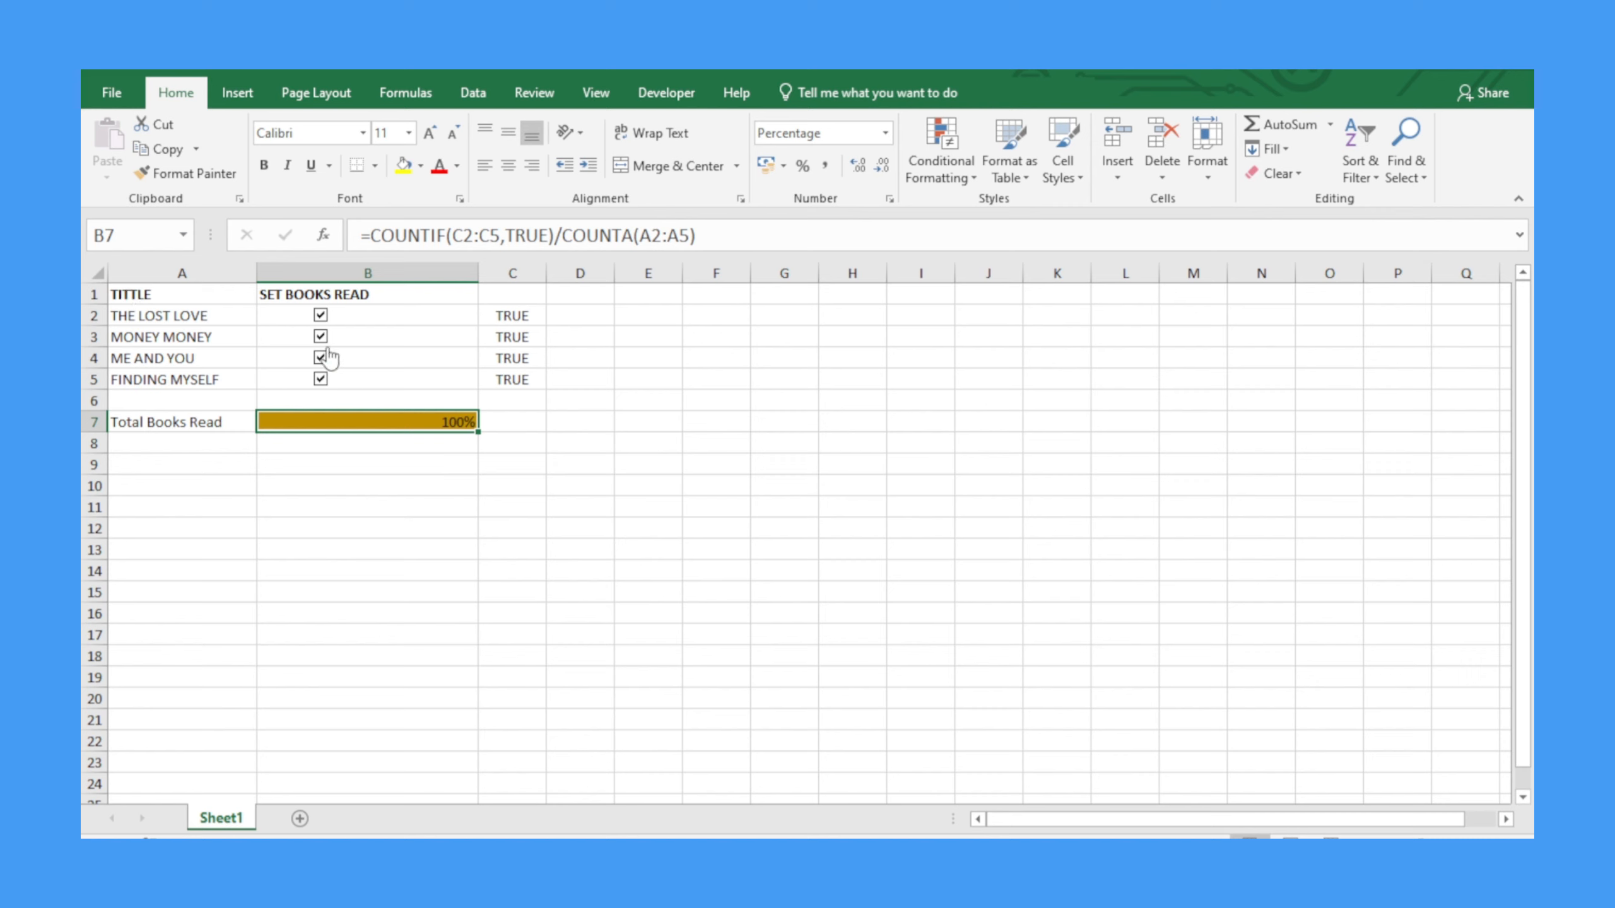
Clear the check boxes beside all four book titles to test the data bar.
{"action": "left_click", "coordinate": [321, 318]}
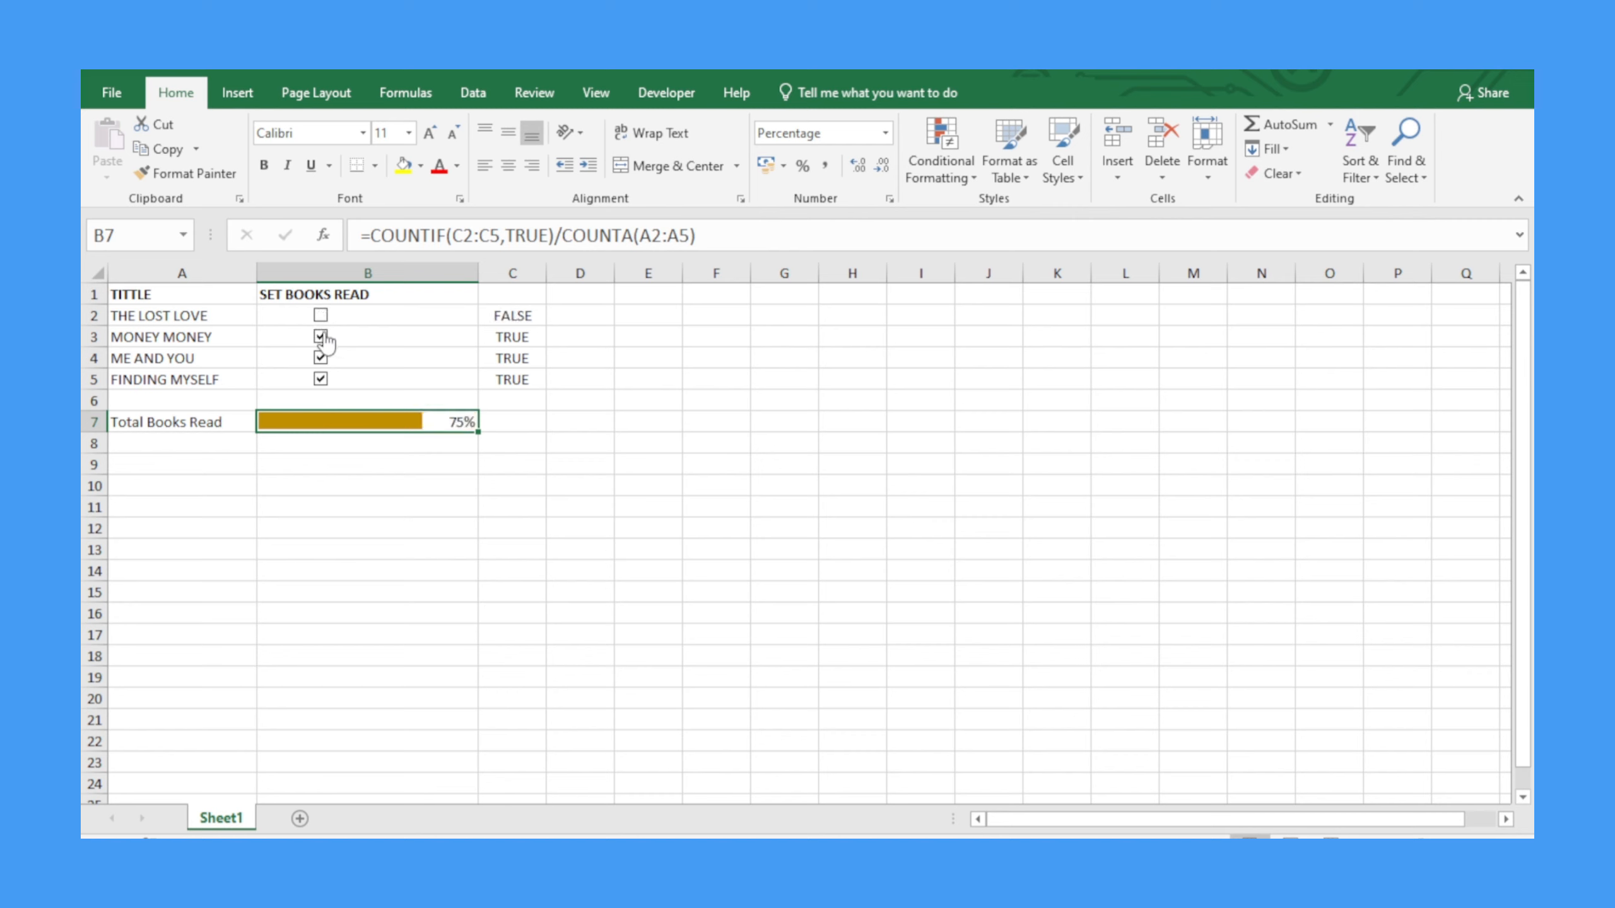
{"action": "left_click", "coordinate": [322, 336]}
{"action": "left_click", "coordinate": [321, 358]}
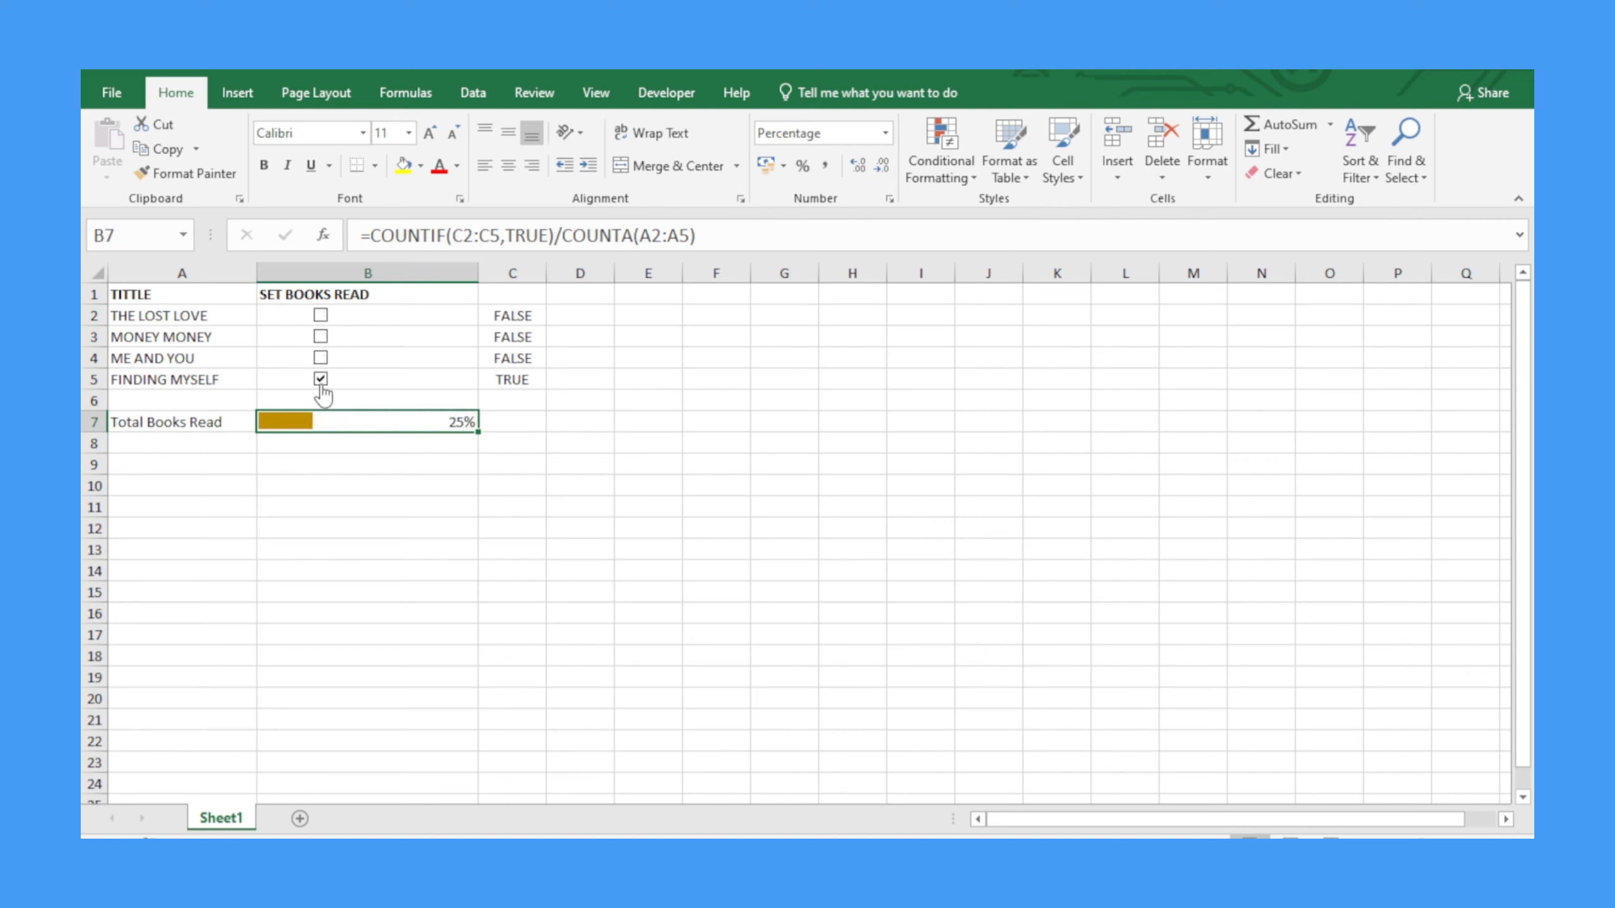
{"action": "left_click", "coordinate": [321, 379]}
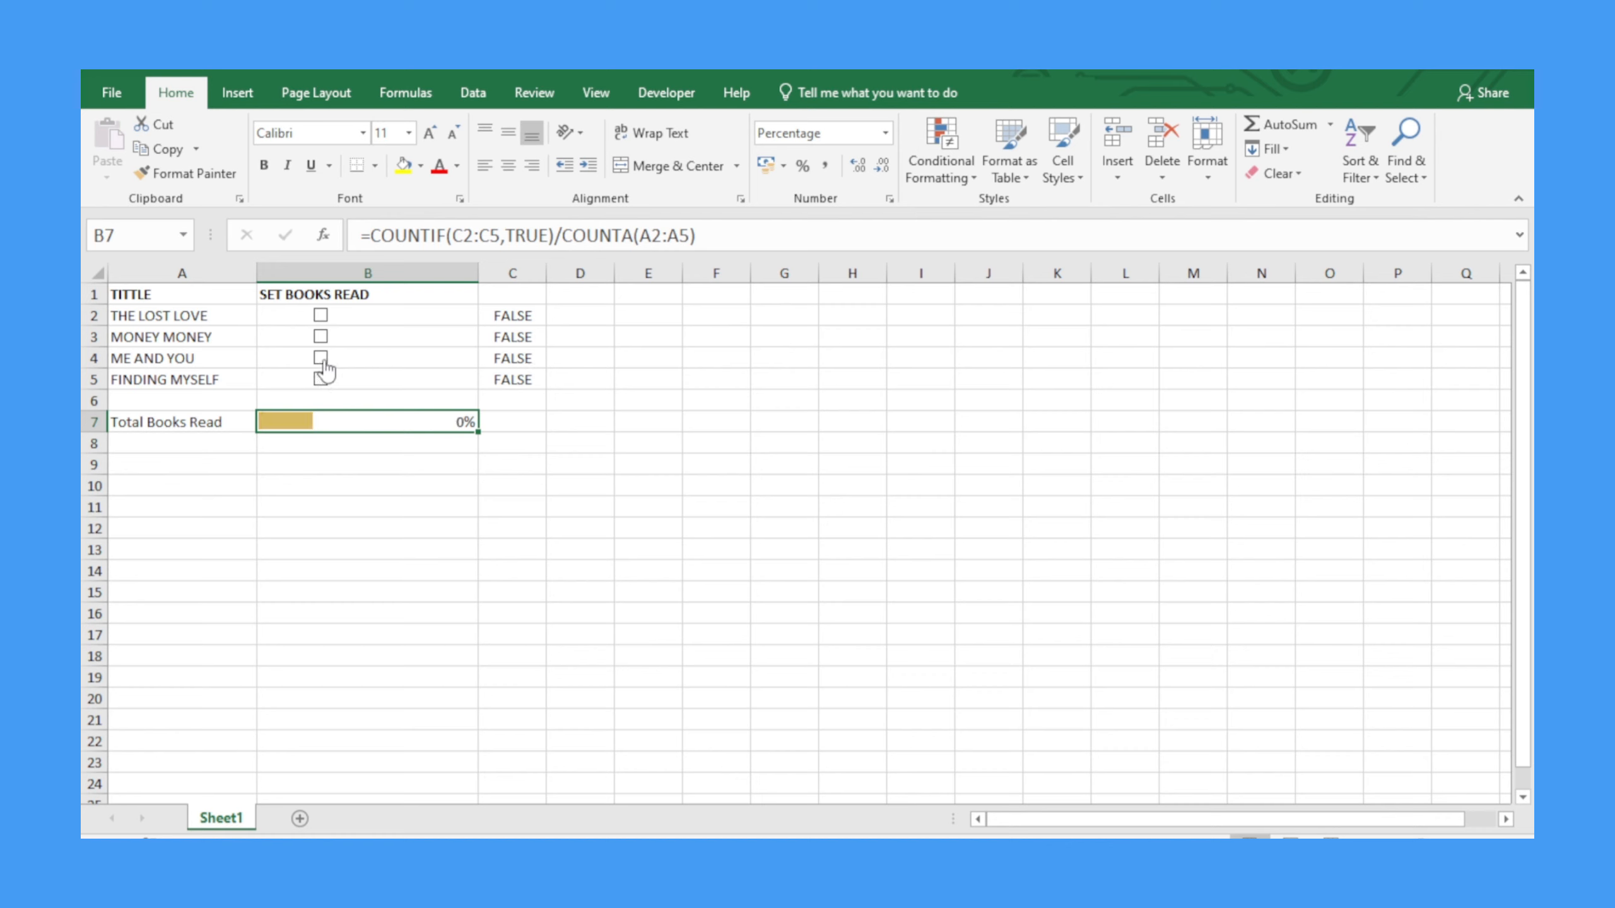
Check the boxes beside FINDING MYSELF, MONEY MONEY and ME AND YOU, leaving cell B7 selected.
{"action": "left_click", "coordinate": [322, 378]}
{"action": "left_click", "coordinate": [321, 336]}
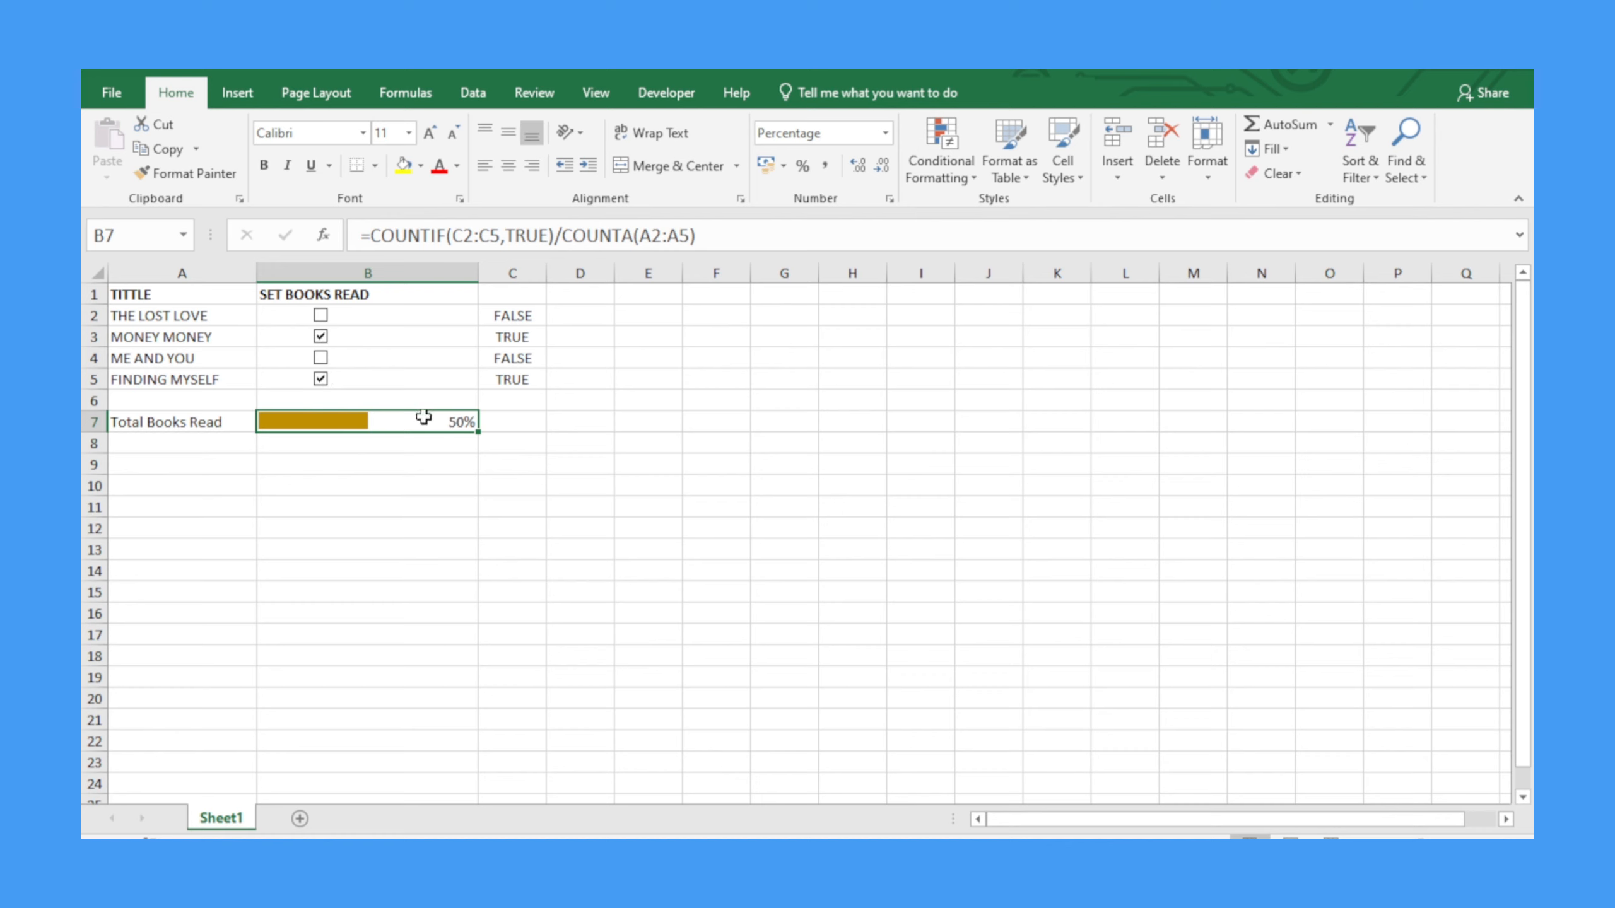
{"action": "left_click", "coordinate": [409, 466]}
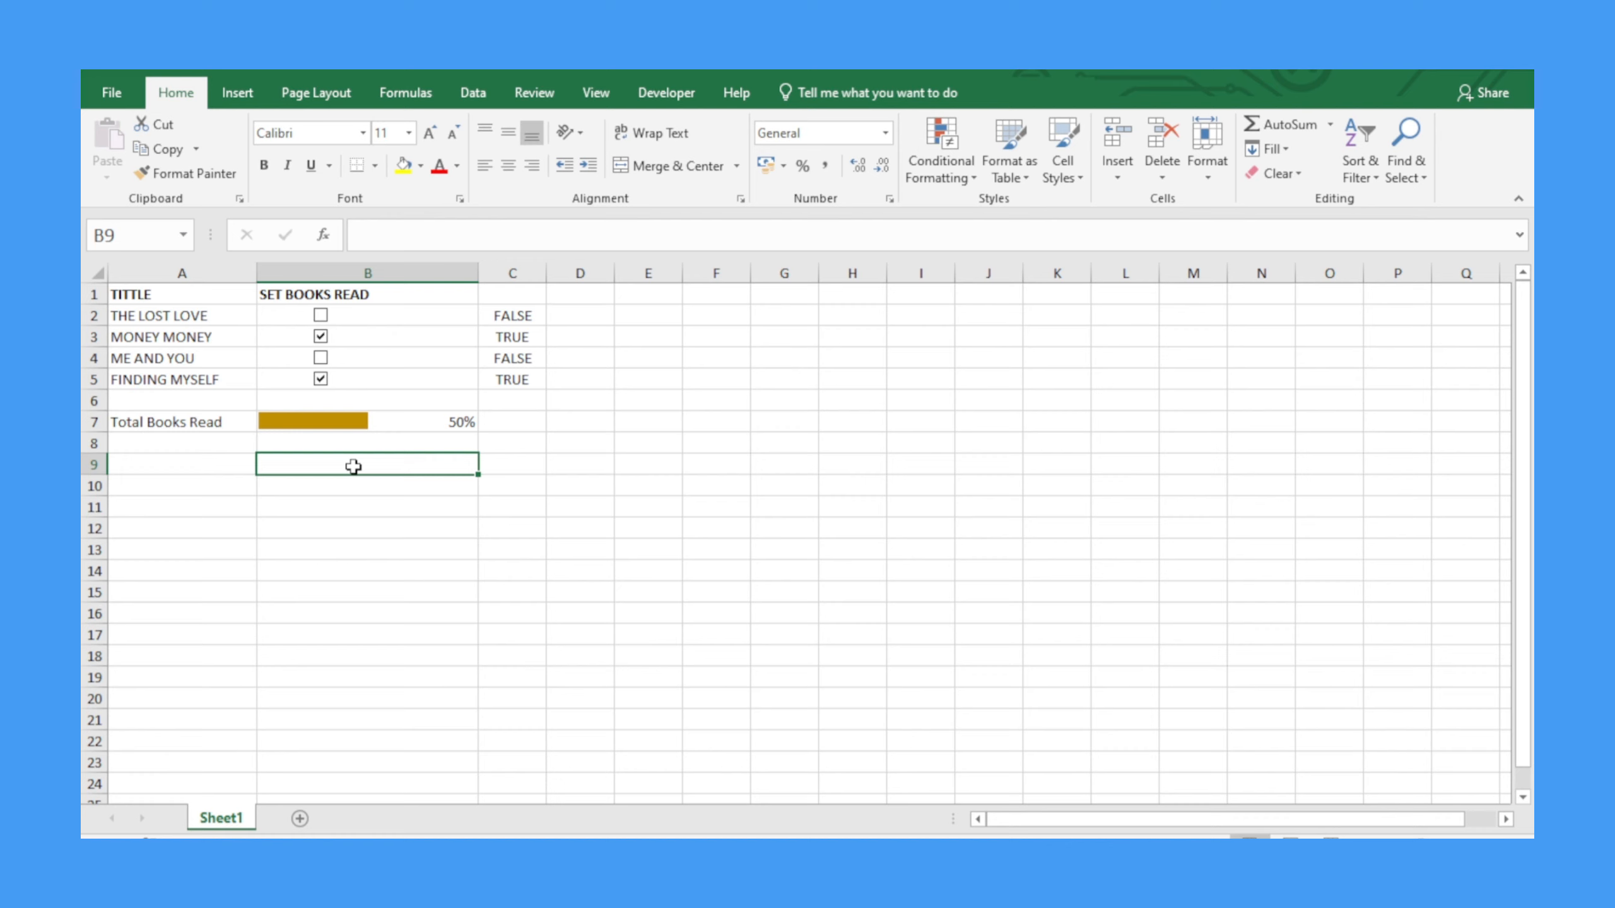
{"action": "left_click", "coordinate": [381, 423]}
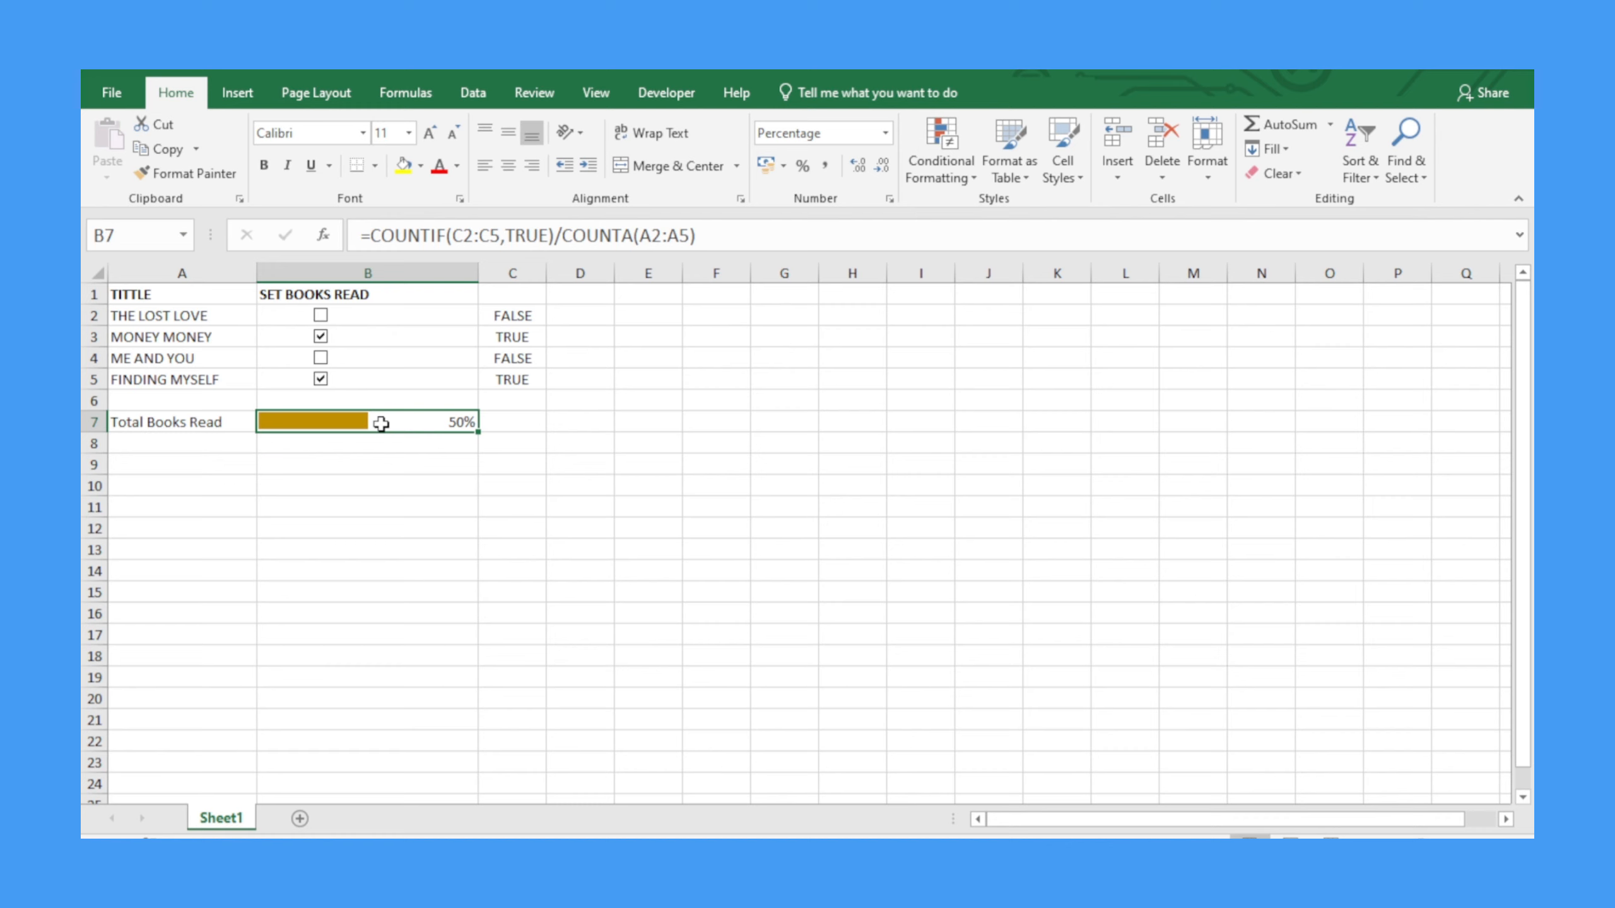
{"action": "left_click", "coordinate": [327, 360]}
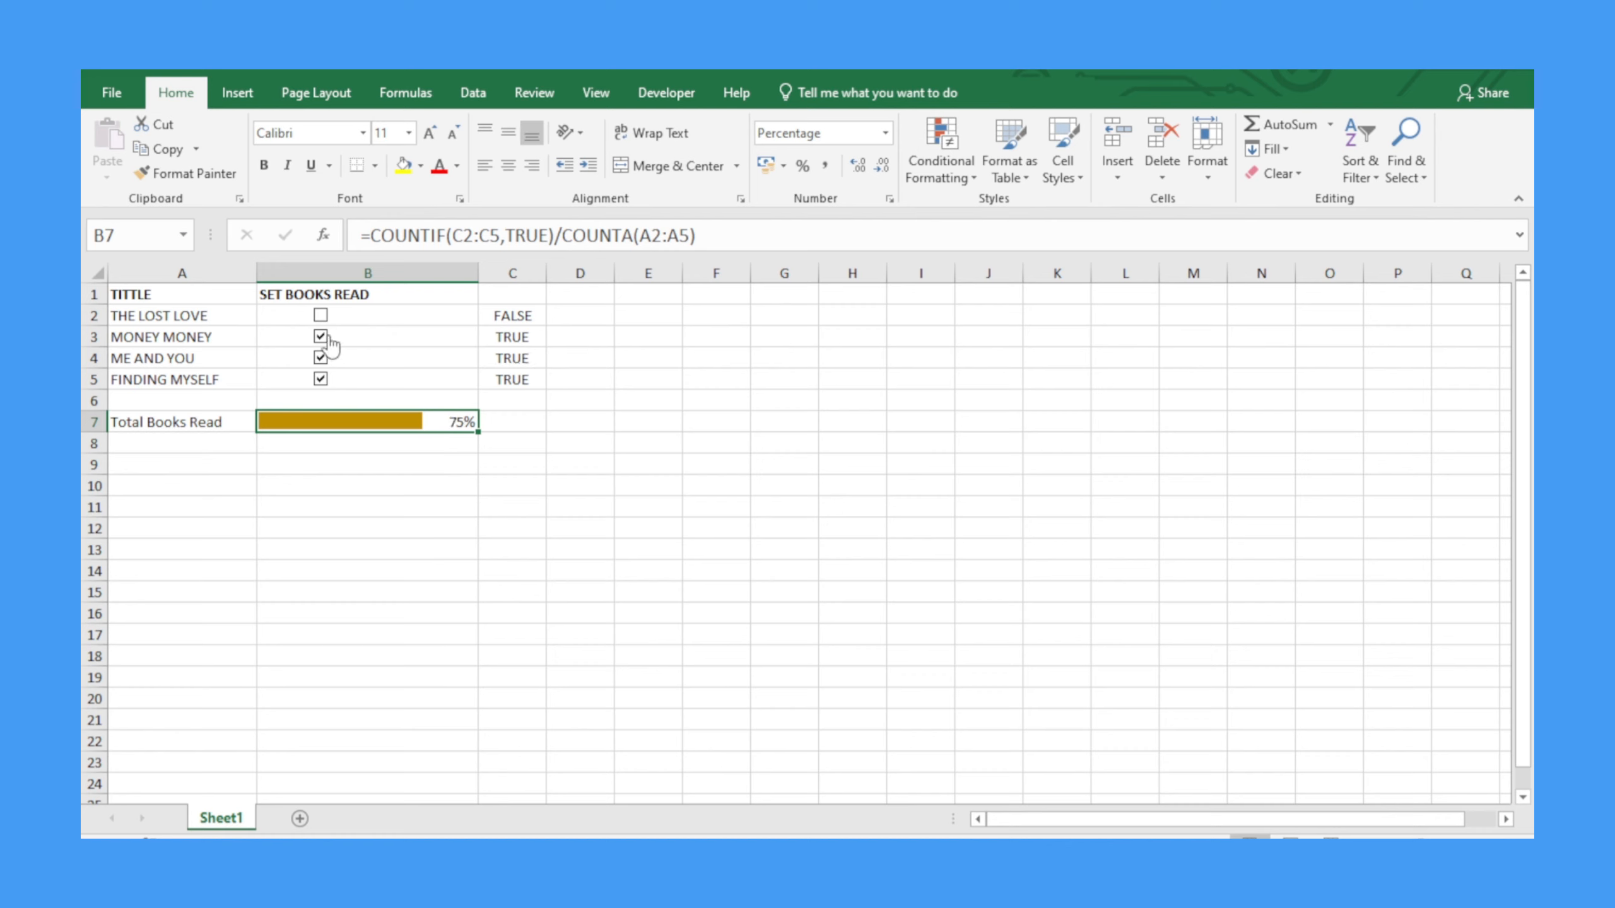